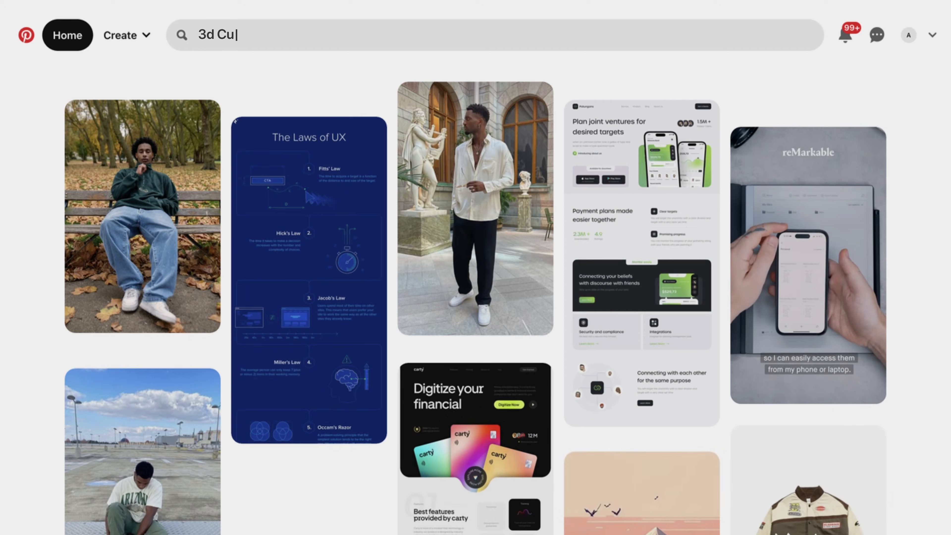
# - Search Pinterest for "3d Cube Animation" references
pyautogui.write('be Animation')
pyautogui.press('Return')
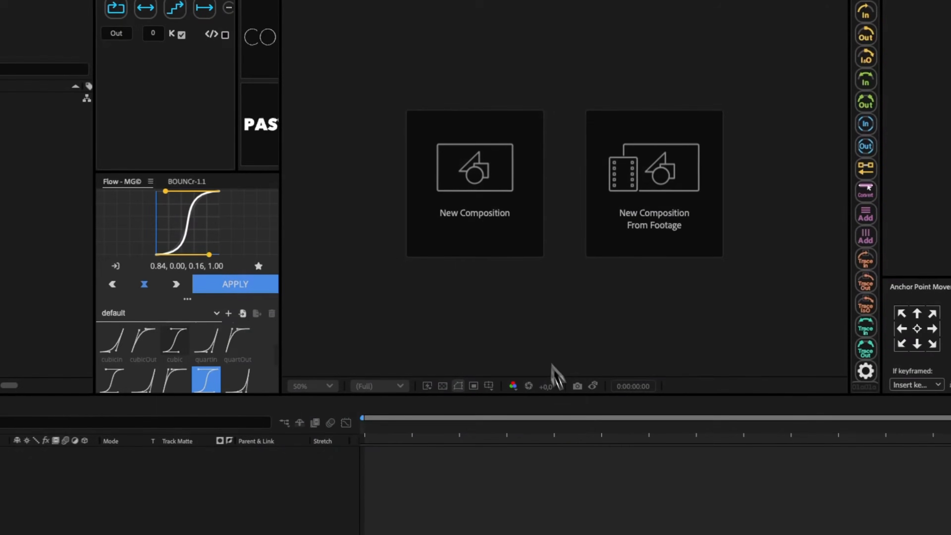
# - Switch to After Effects and create a 3840 x 2160 composition at 30 fps with a 20-second duration
pyautogui.click(148, 232)
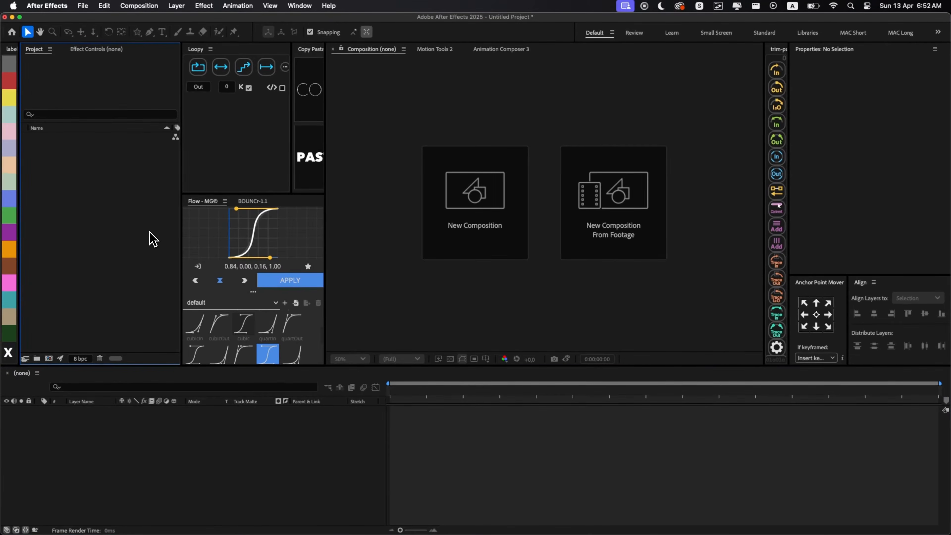
pyautogui.click(461, 233)
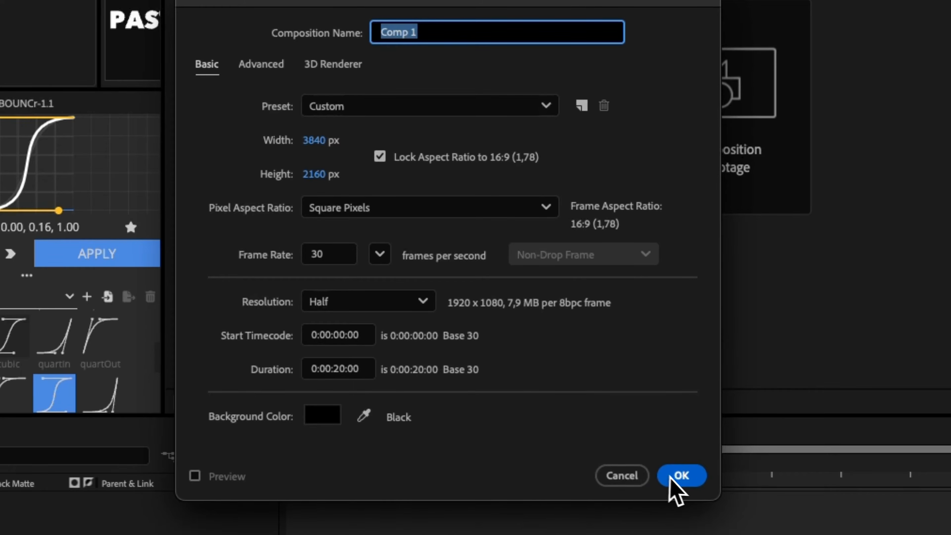
pyautogui.click(676, 478)
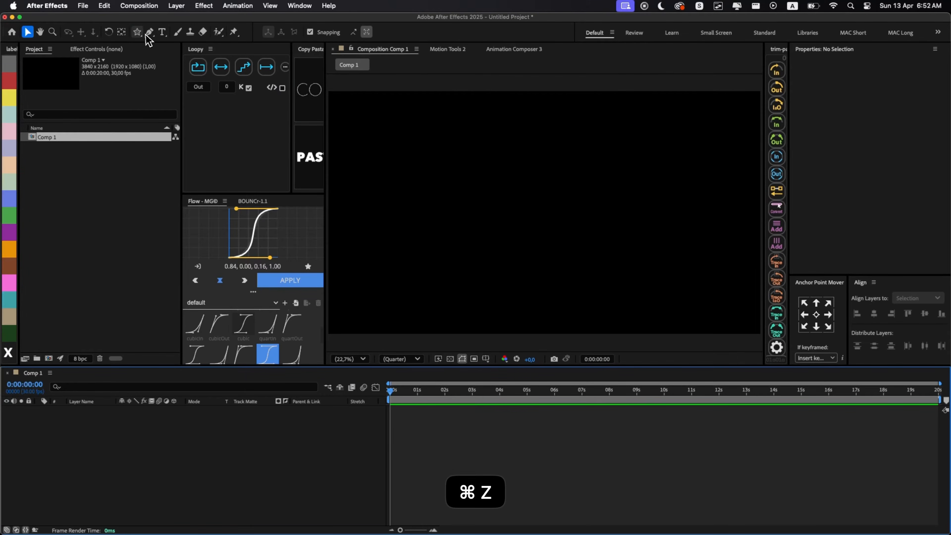
# - Create a rectangle shape layer filling the composition, with a white FFFFFF fill and a 5 px black stroke
pyautogui.moveTo(137, 32); pyautogui.dragTo(151, 34)
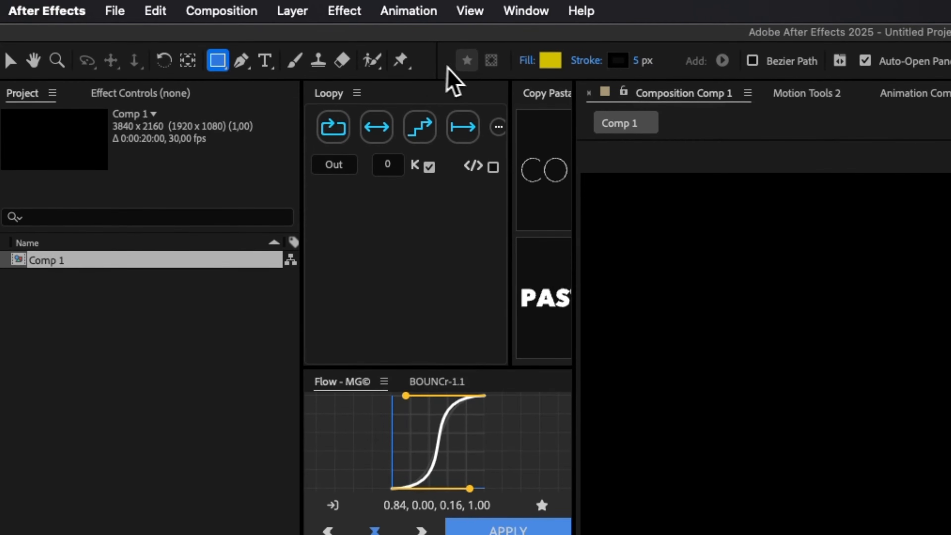
pyautogui.click(550, 60)
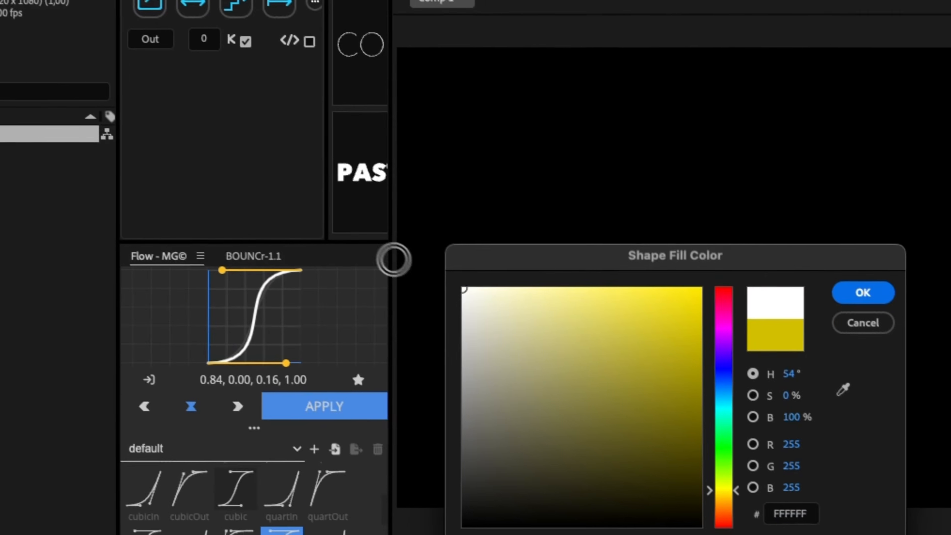
pyautogui.press('Return')
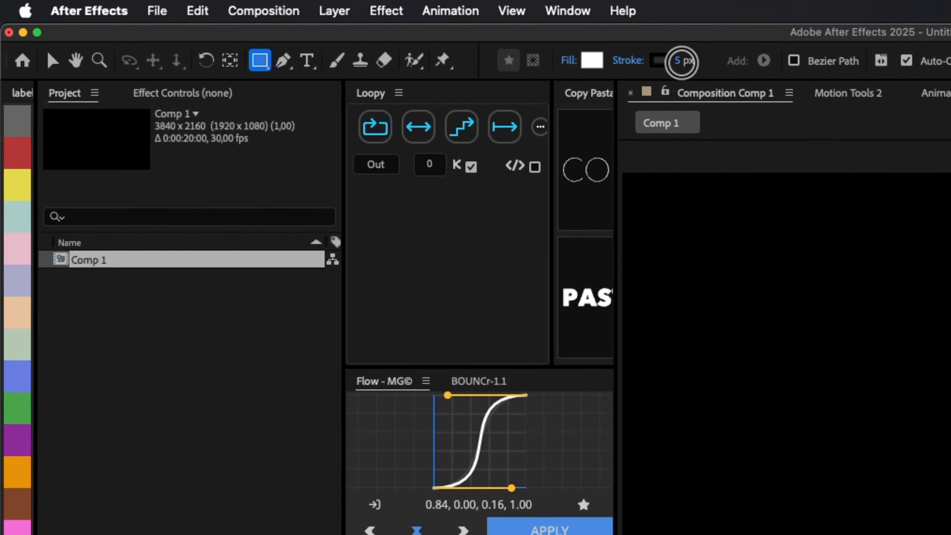
pyautogui.doubleClick(260, 60)
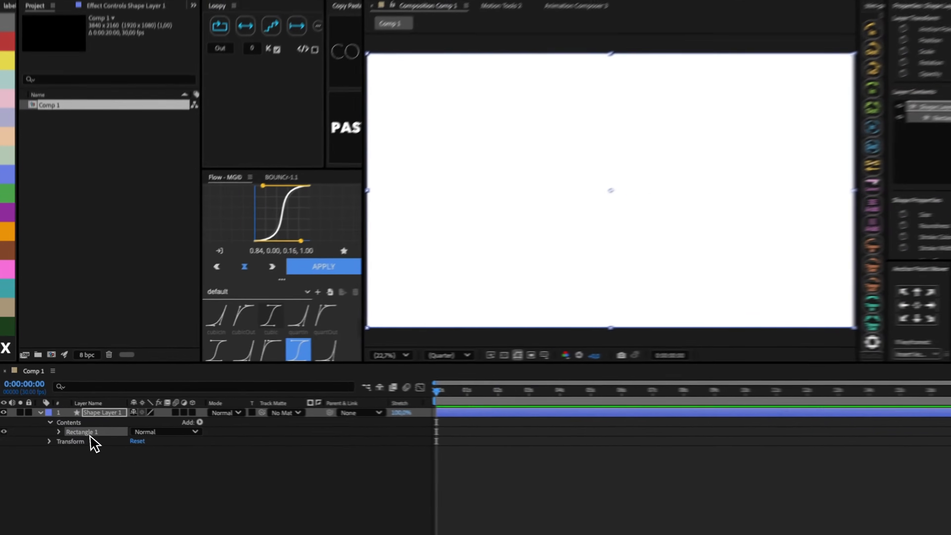
# - Set the rectangle path's size to 150 x 150 to make a small square
pyautogui.click(58, 432)
pyautogui.click(69, 441)
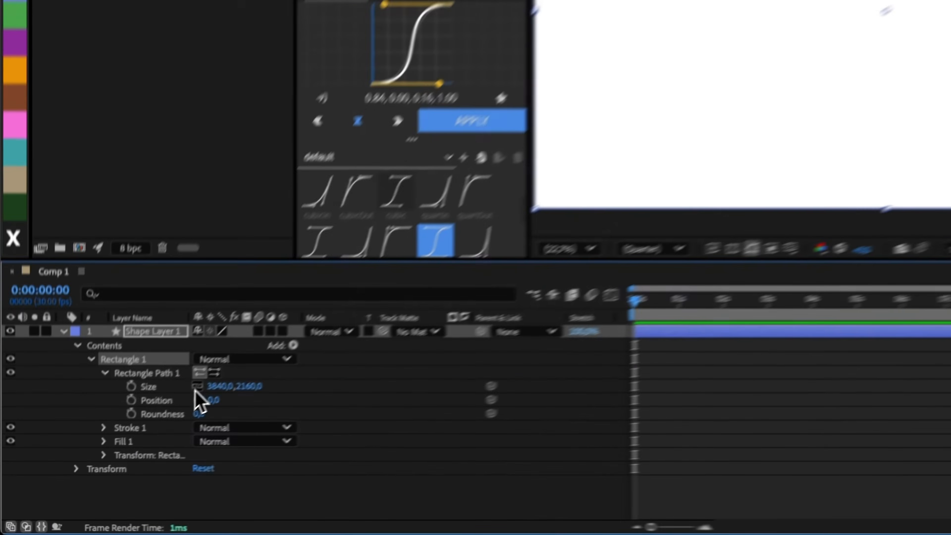
pyautogui.click(134, 443)
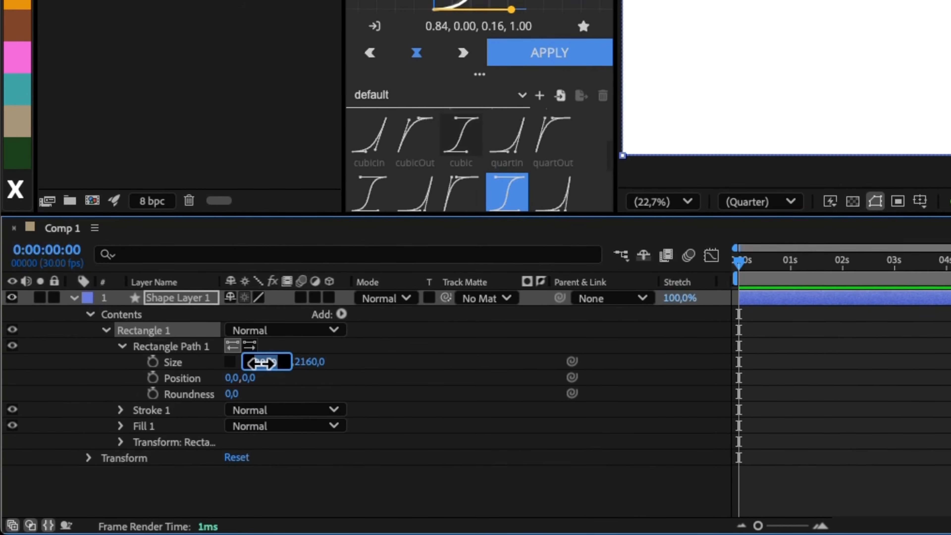
pyautogui.write('15')
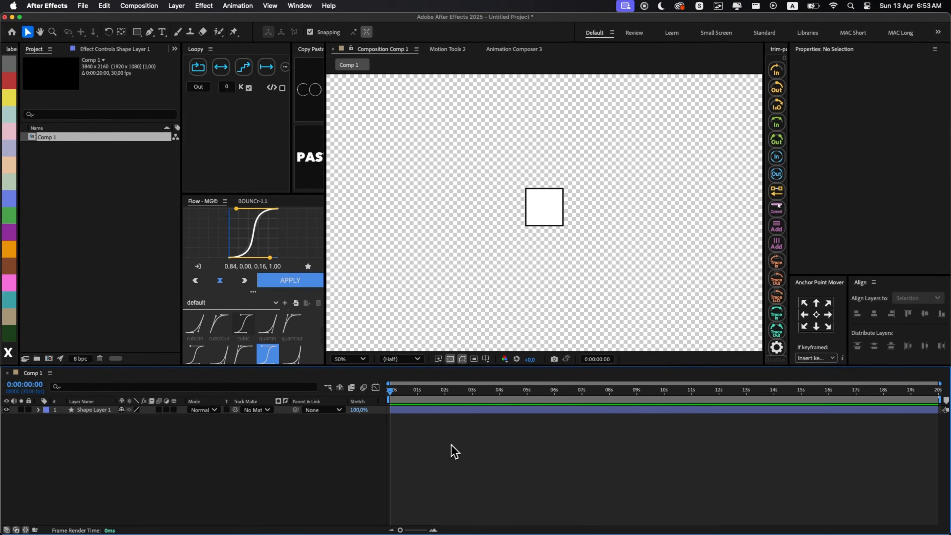
# - Add a camera with a 25 mm focal length and set the 2D-layer warning to Never Again
pyautogui.rightClick(459, 440)
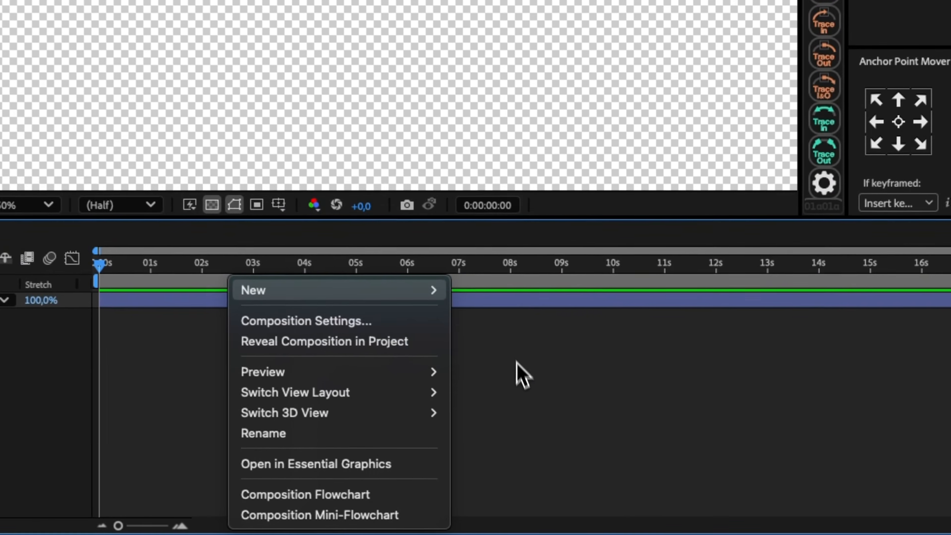
pyautogui.click(612, 455)
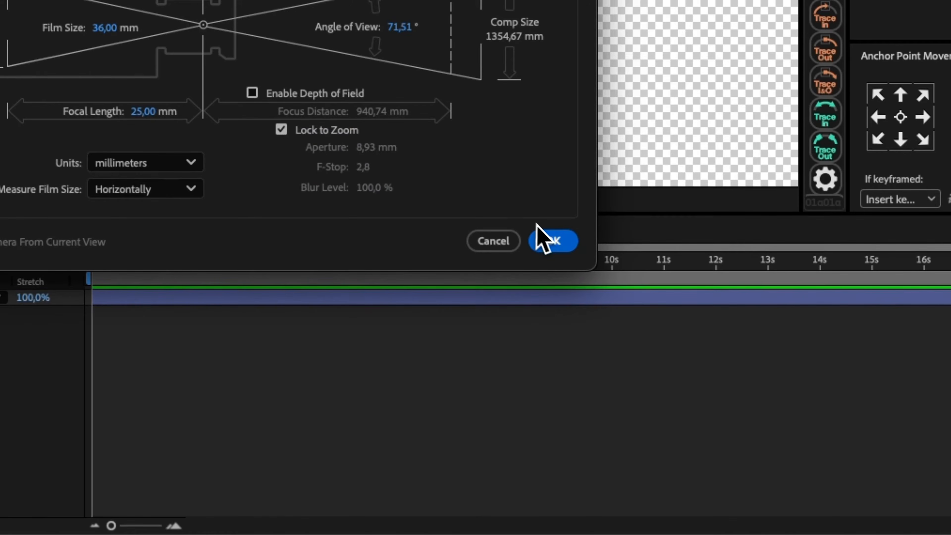
pyautogui.click(543, 240)
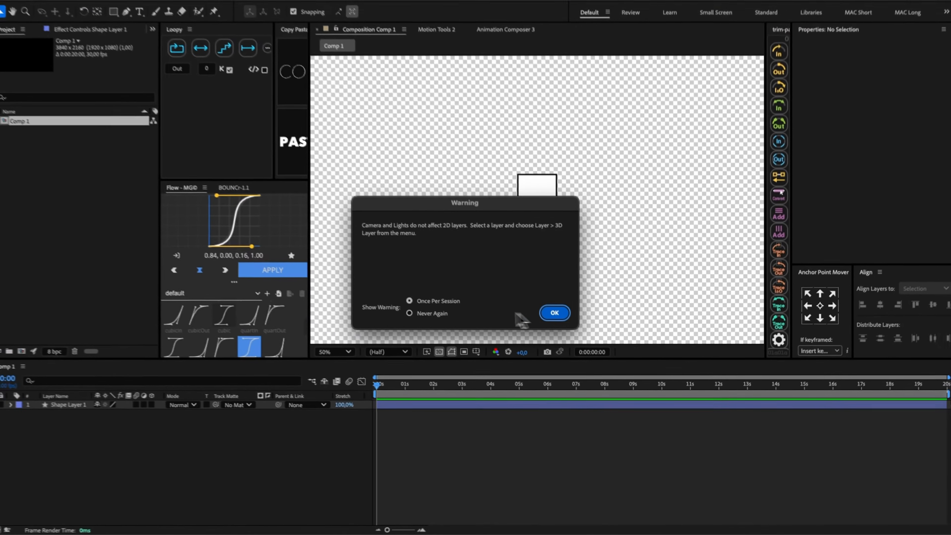
pyautogui.click(221, 137)
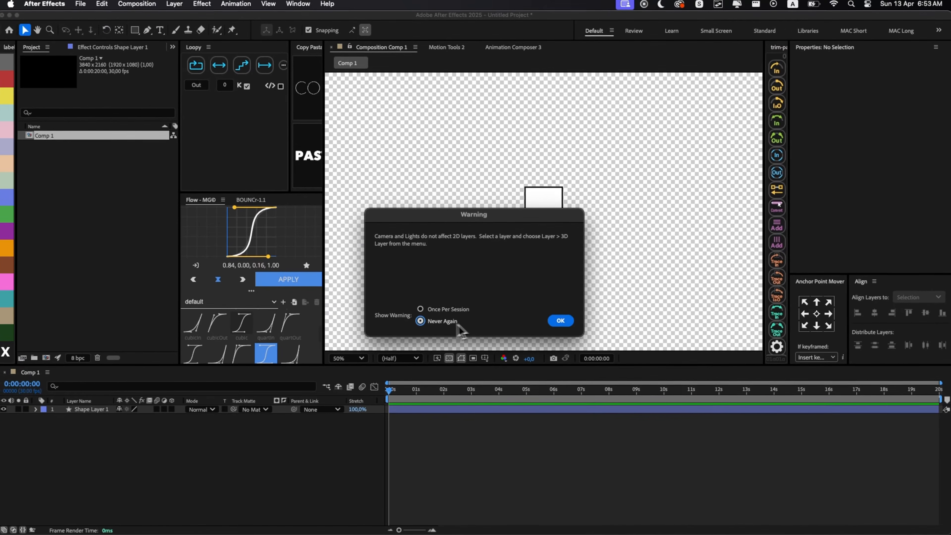
pyautogui.click(561, 320)
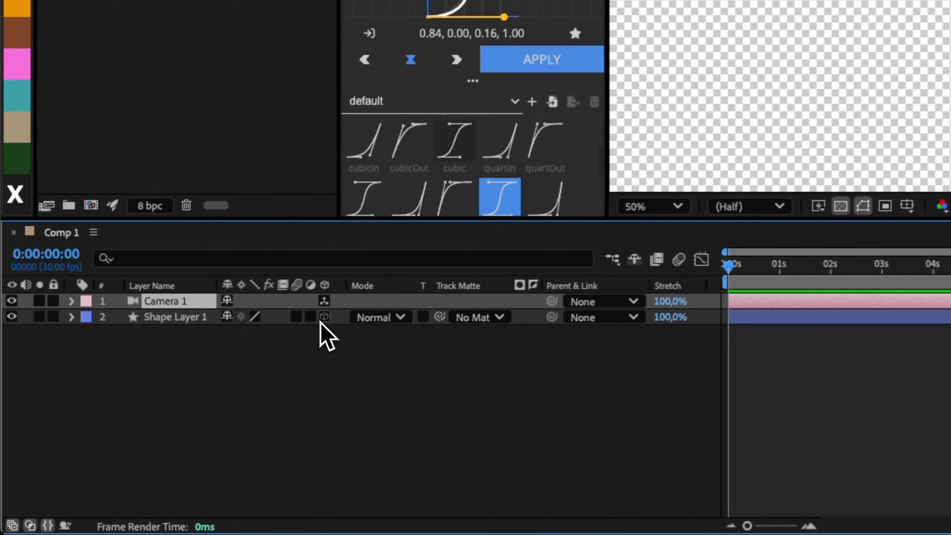
# - Make the square a 3D layer and change the composition's renderer from Classic 3D to Cinema 4D
pyautogui.click(173, 418)
pyautogui.click(191, 315)
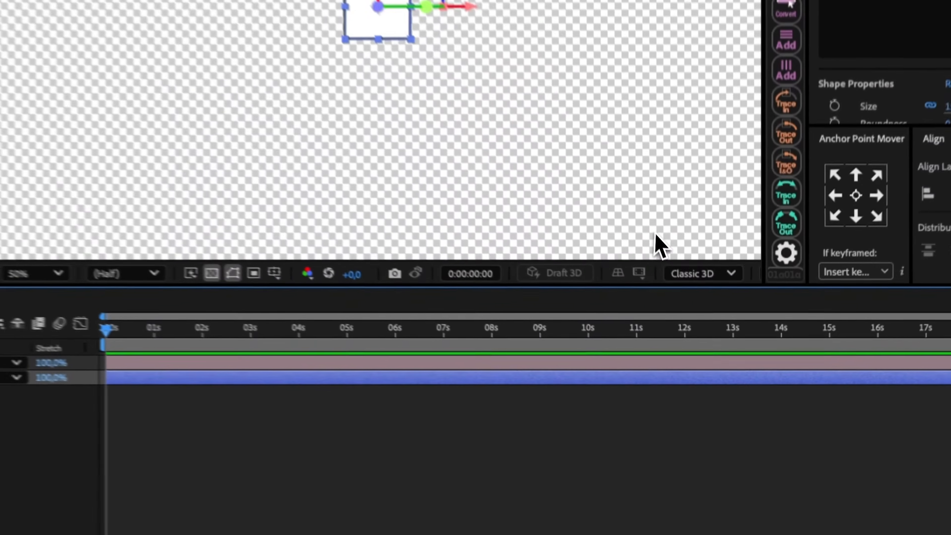
pyautogui.click(730, 358)
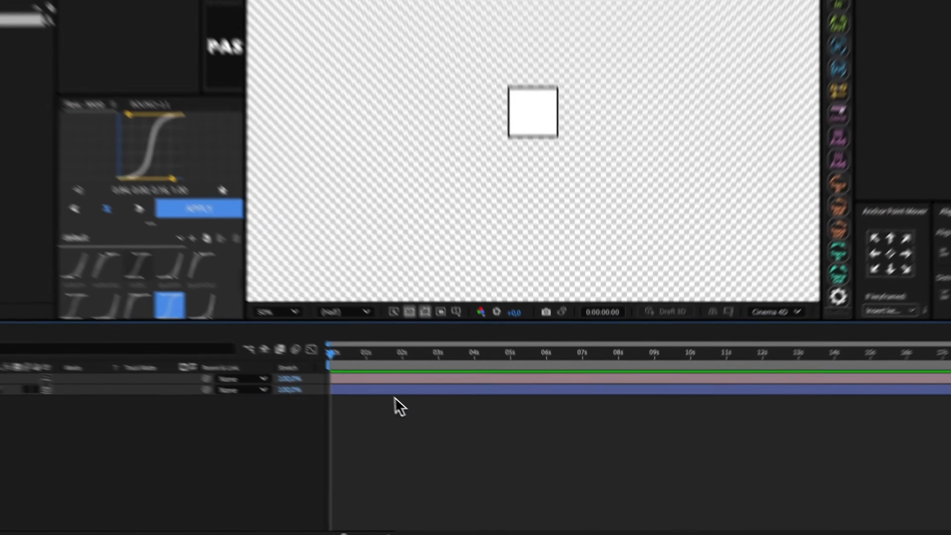
# - Duplicate the square, view the scene in Custom View 1, and set the copy's Z position to 150
pyautogui.press('super+d')
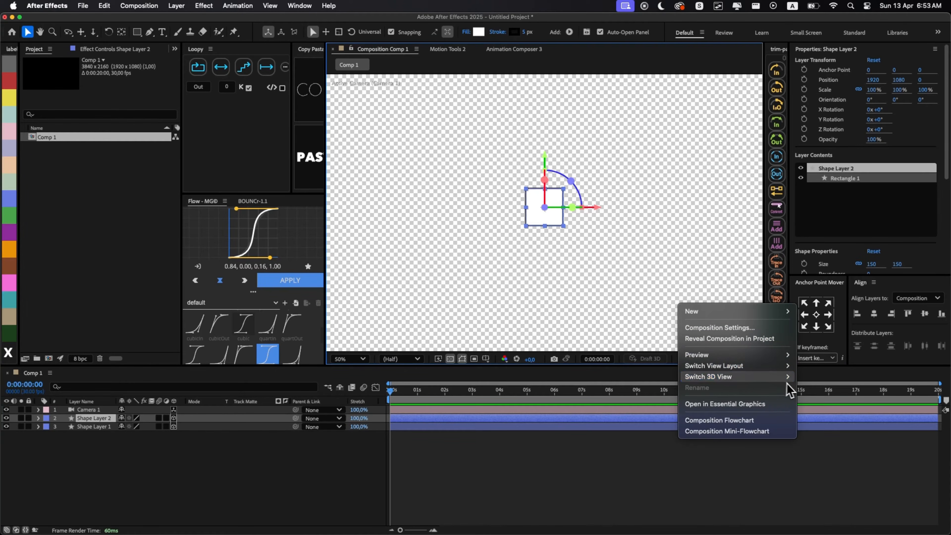
pyautogui.click(866, 486)
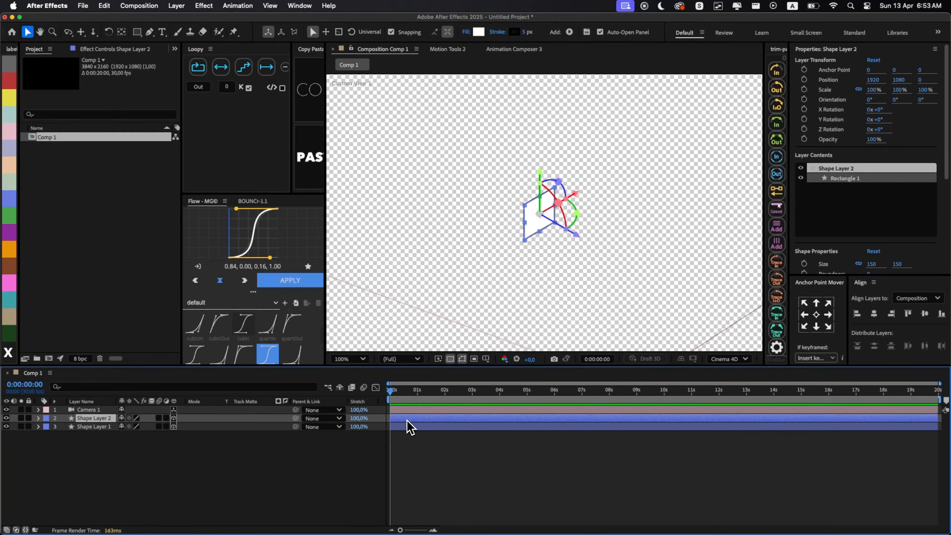
pyautogui.press('p')
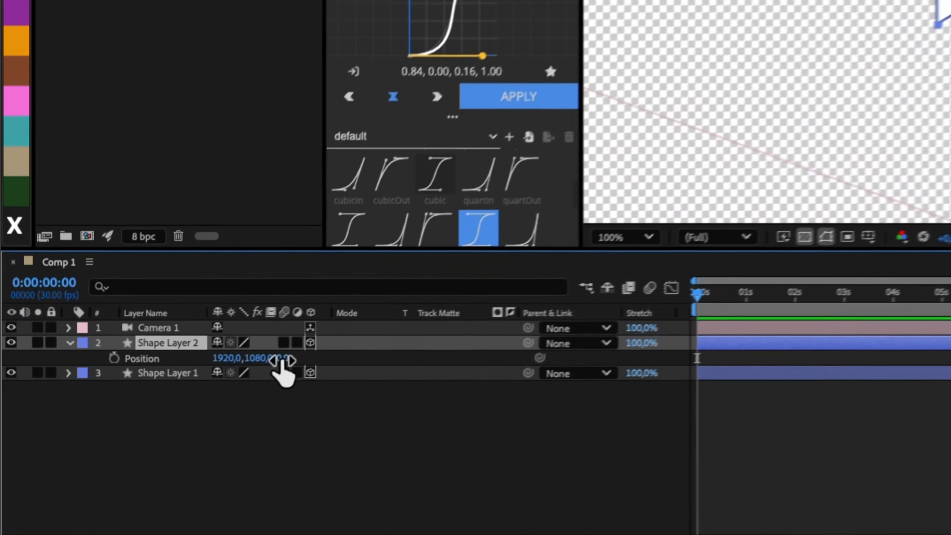
pyautogui.click(165, 427)
pyautogui.write('15')
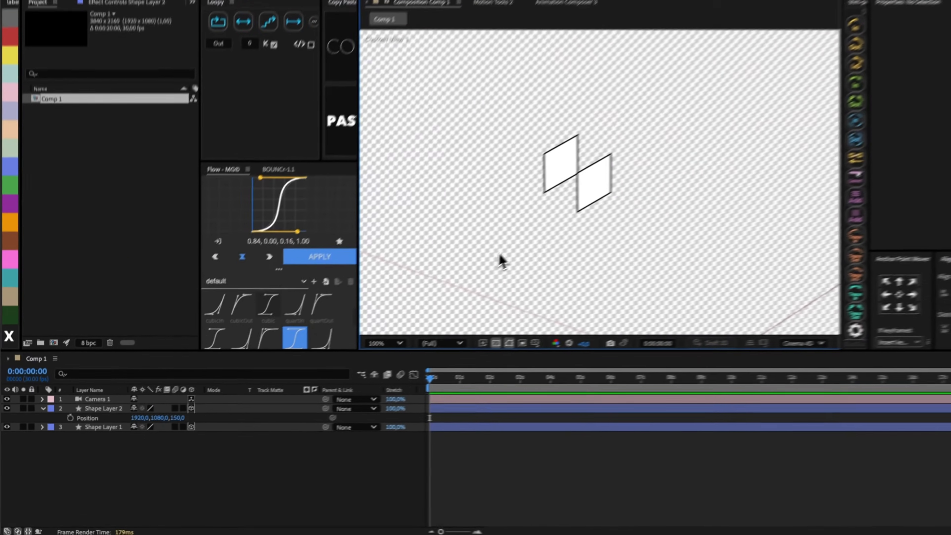
# - Move the camera to the bottom of the layer stack and duplicate the front square with a Z position of 75
pyautogui.press('super+shift+bracketleft')
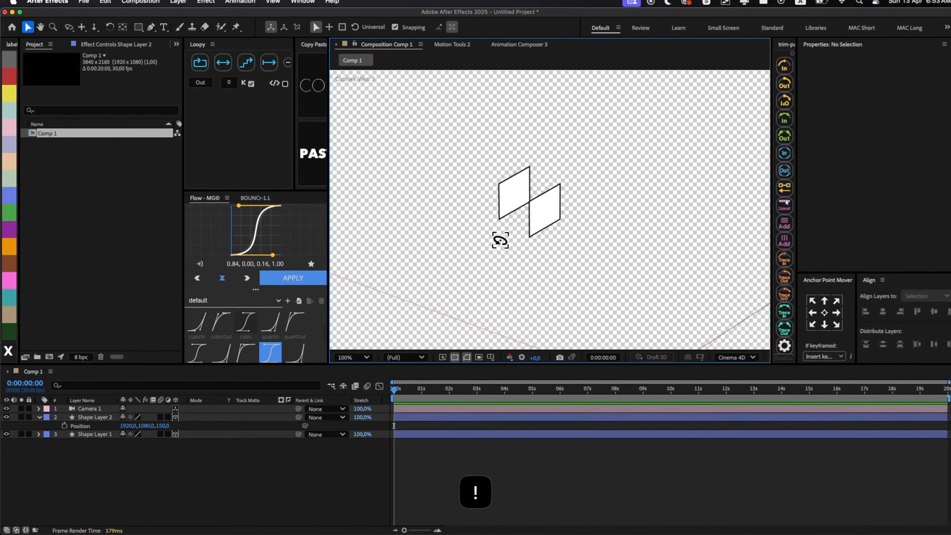
pyautogui.click(538, 228)
pyautogui.press('super+d')
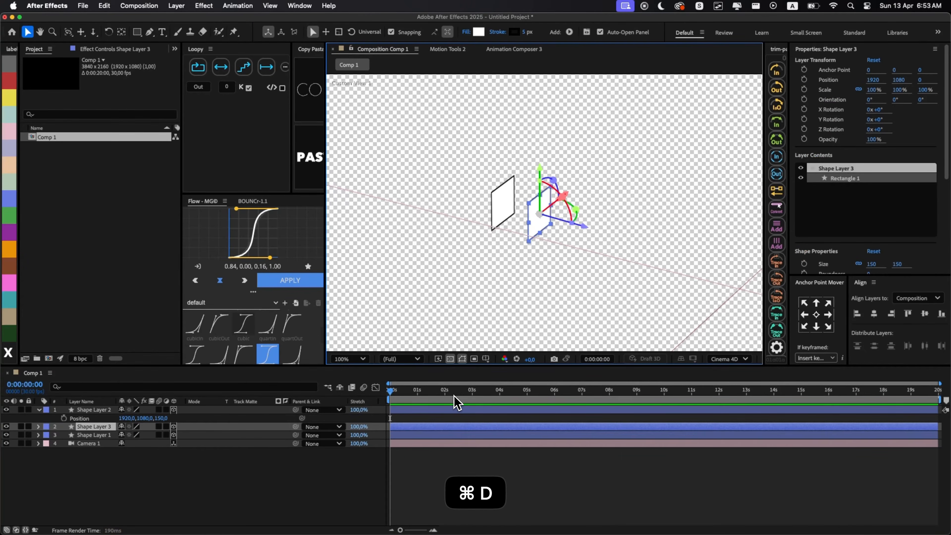
pyautogui.press('p')
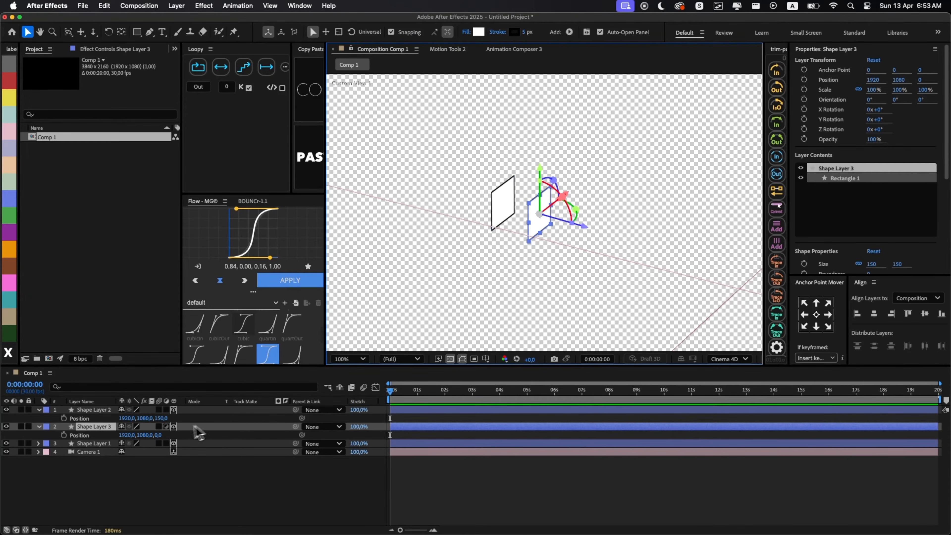
pyautogui.click(159, 435)
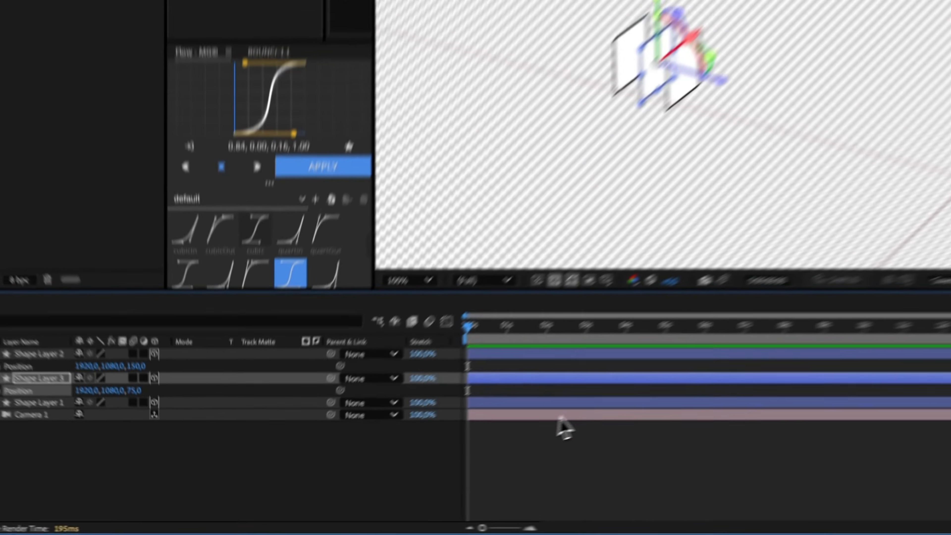
pyautogui.click(680, 407)
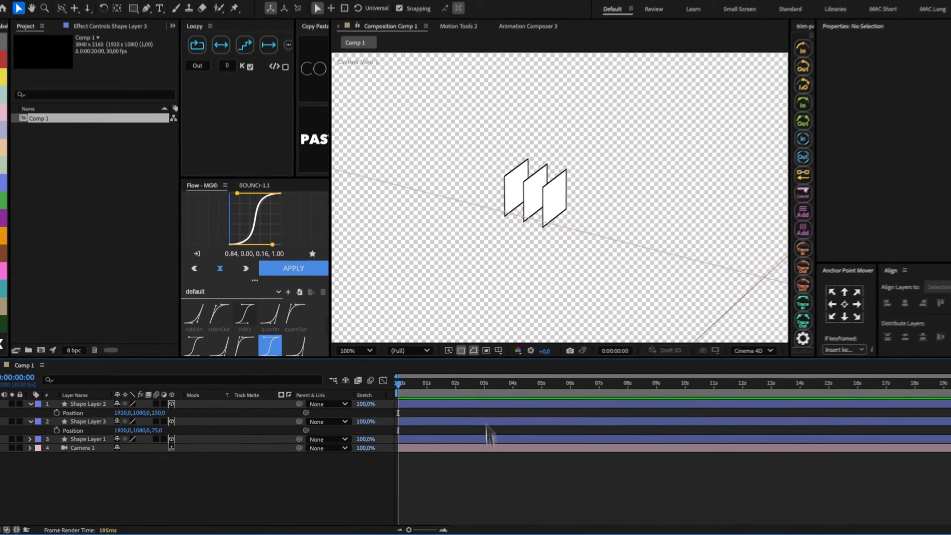
# - Lay the middle square flat with an X orientation of 270° and set its Y position to 1005 as the cube's top face
pyautogui.click(524, 213)
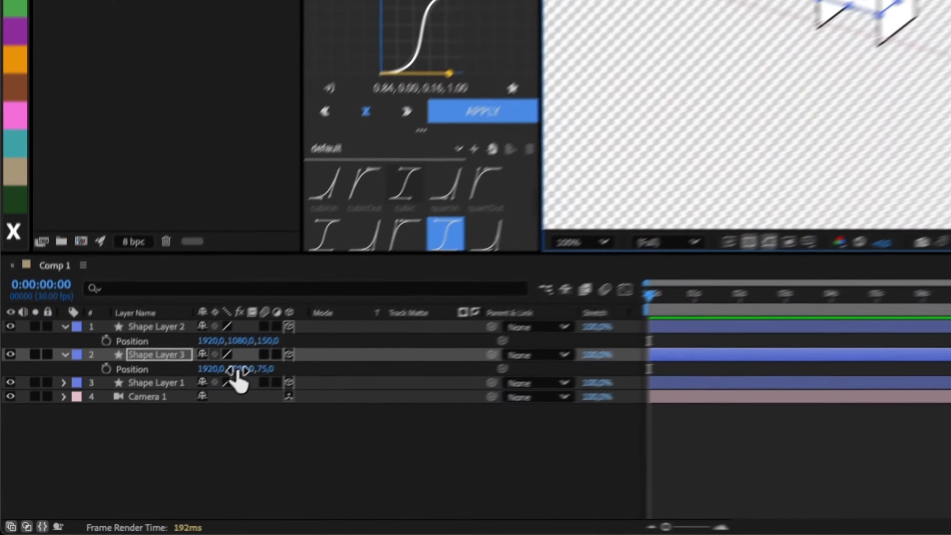
pyautogui.click(143, 435)
pyautogui.press('Right')
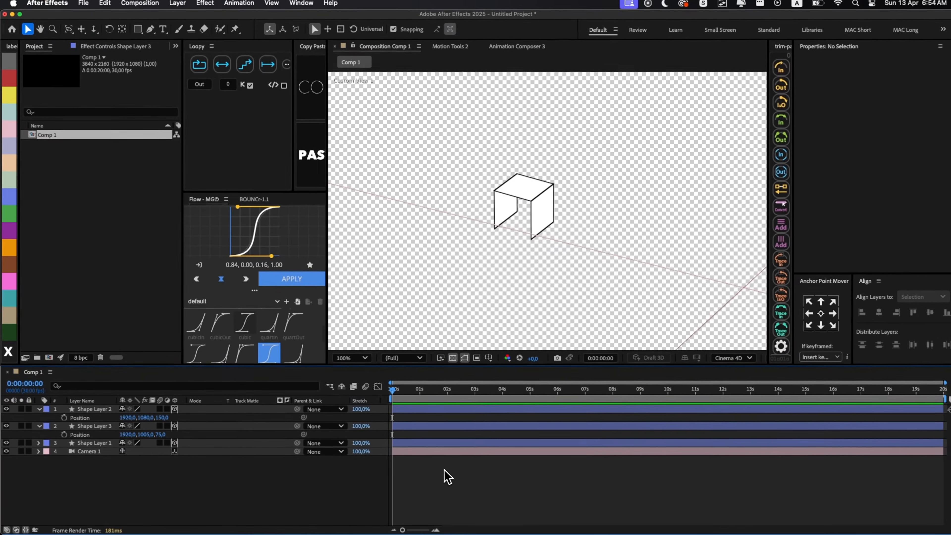
# - Duplicate the top face, add 150 to the copy's Y position to make the bottom face at 1155, and collapse the layer properties
pyautogui.press('super+d')
pyautogui.press('p')
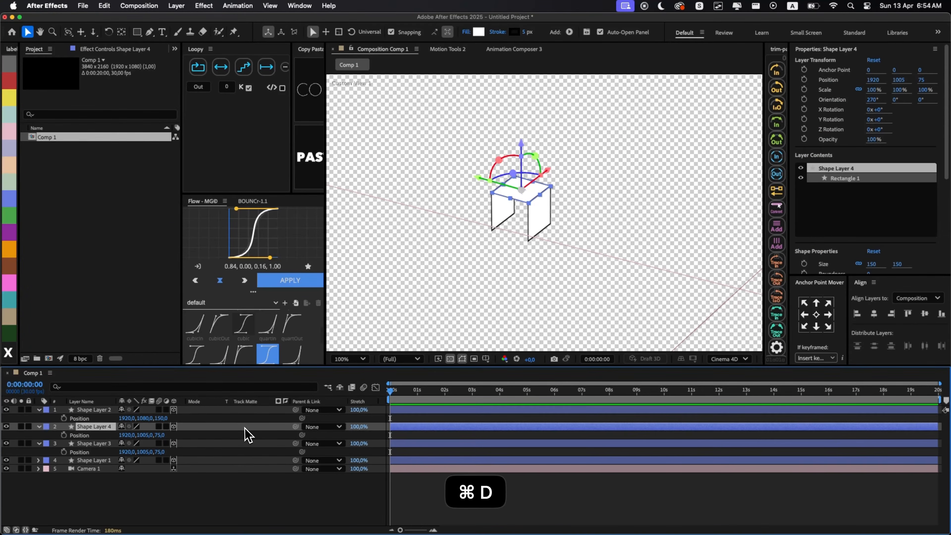
pyautogui.click(144, 436)
pyautogui.press('Right')
pyautogui.write('+1')
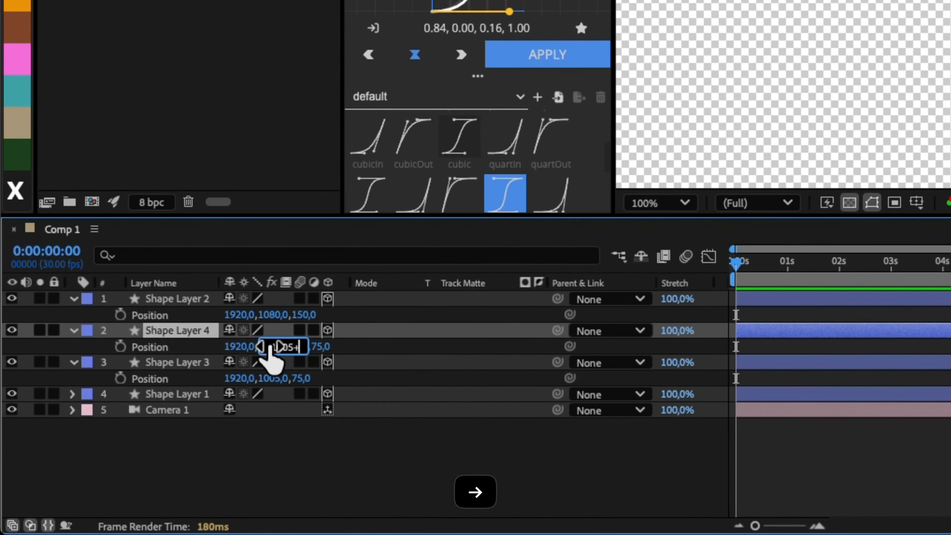
pyautogui.write('50')
pyautogui.press('Return')
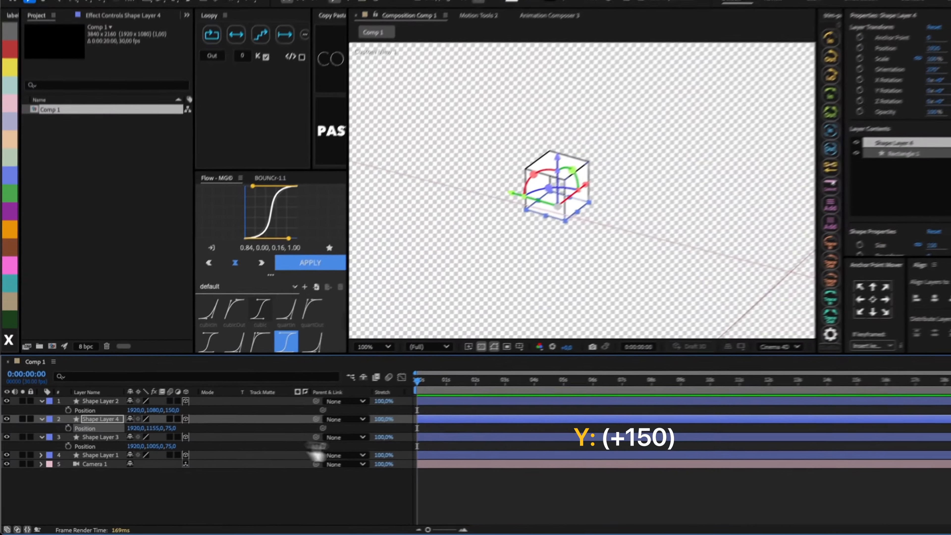
pyautogui.press('u')
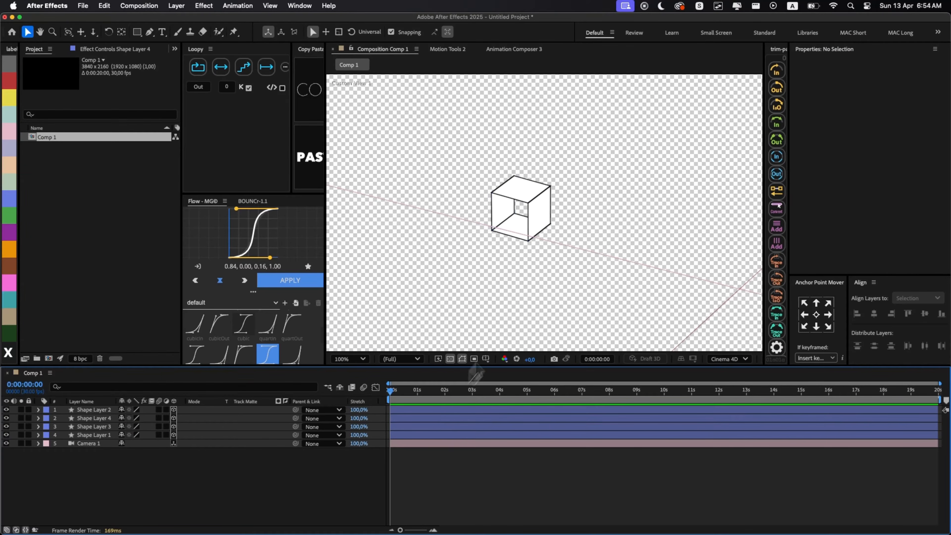
# - Duplicate the front square and give the copy a Z position of 75 and a Y orientation of 90°
pyautogui.click(537, 232)
pyautogui.press('super+d')
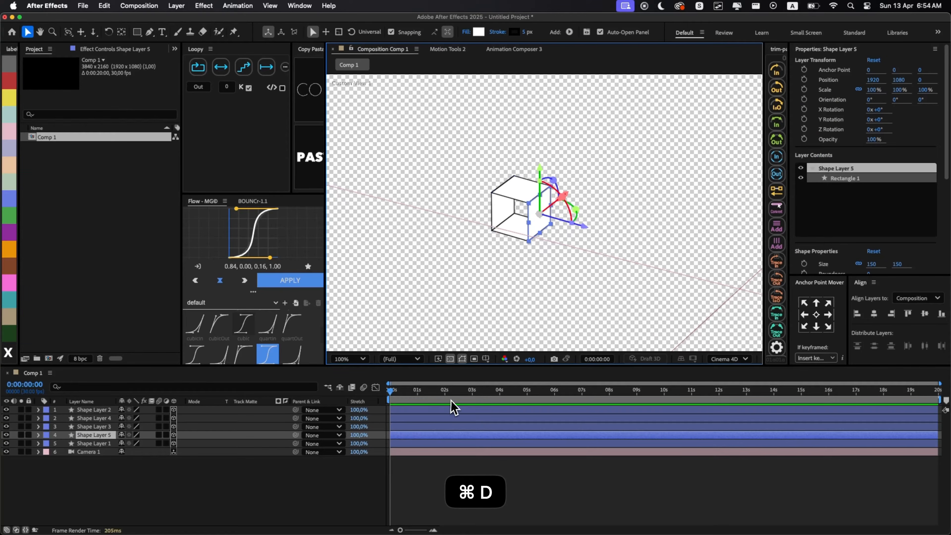
pyautogui.press('p')
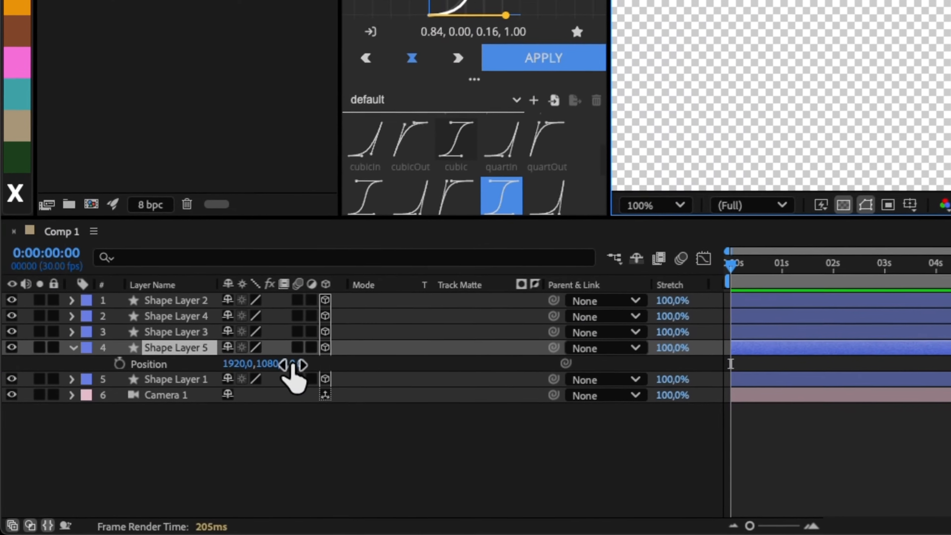
pyautogui.click(159, 443)
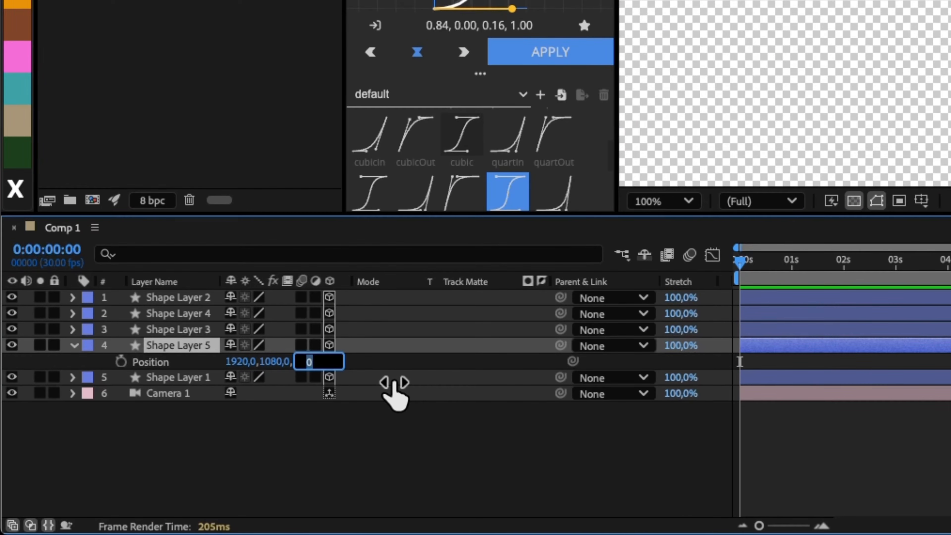
pyautogui.press('Return')
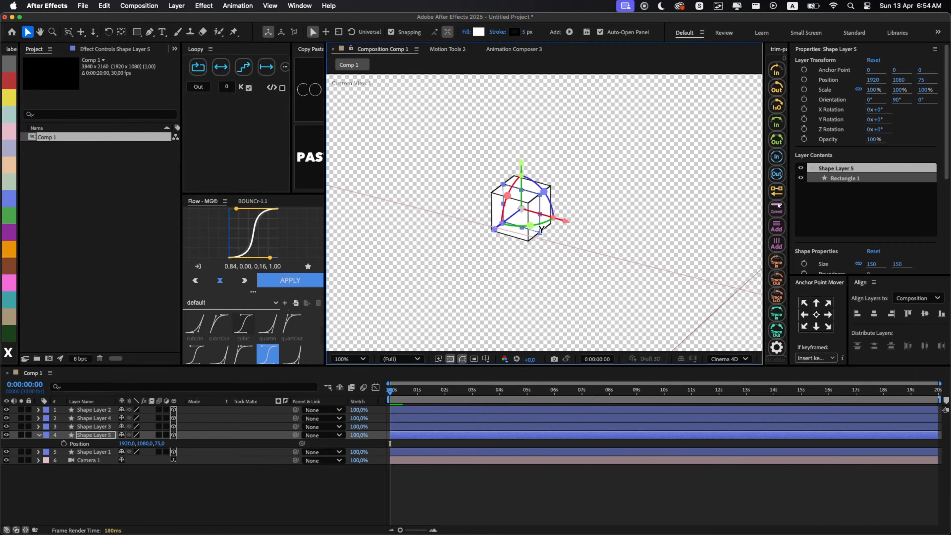
# - Subtract 75 from the turned square's X position to place it at 1845 as one side face of the cube
pyautogui.click(130, 444)
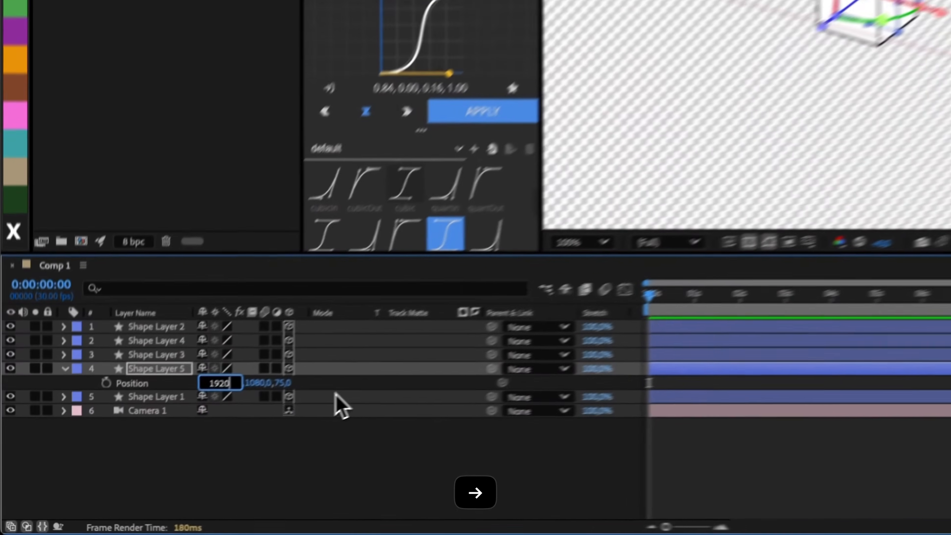
pyautogui.press('Right')
pyautogui.write('-75')
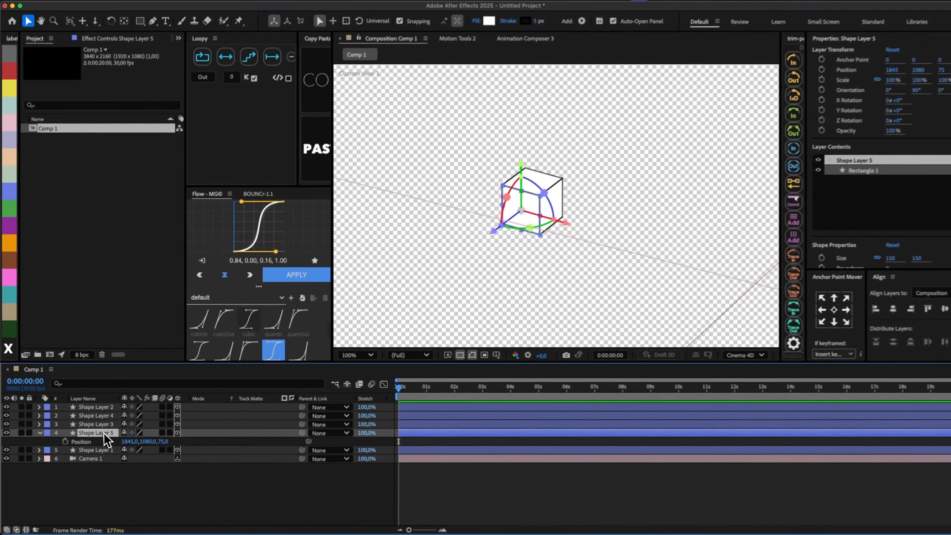
# - Duplicate the side face and add 150 to the copy's X position to form the opposite side face at 1995
pyautogui.press('super+d')
pyautogui.press('p')
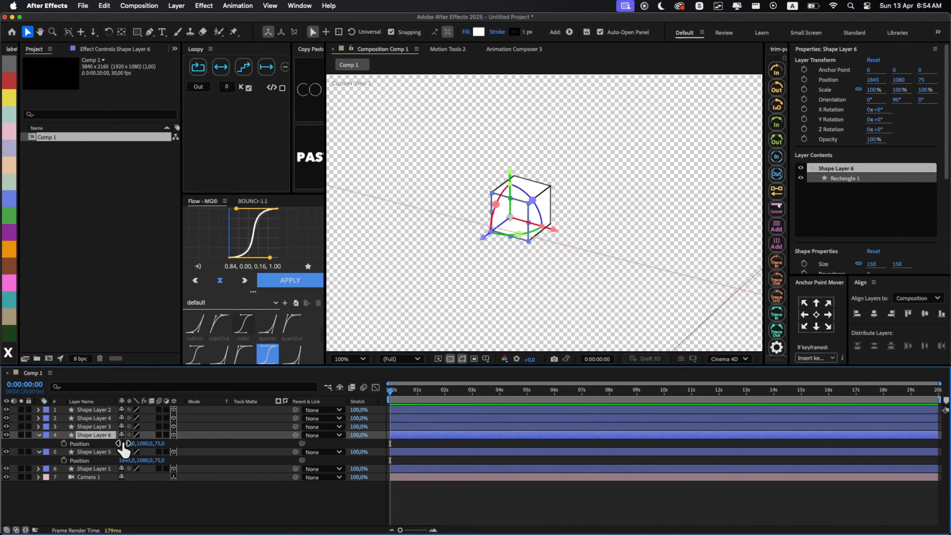
pyautogui.click(127, 444)
pyautogui.press('Right')
pyautogui.write('+1')
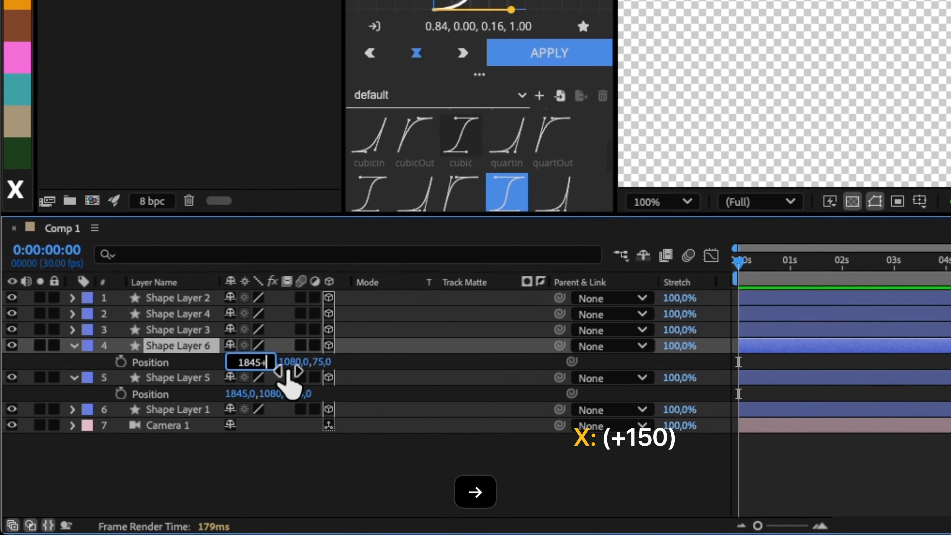
pyautogui.write('50')
pyautogui.press('Return')
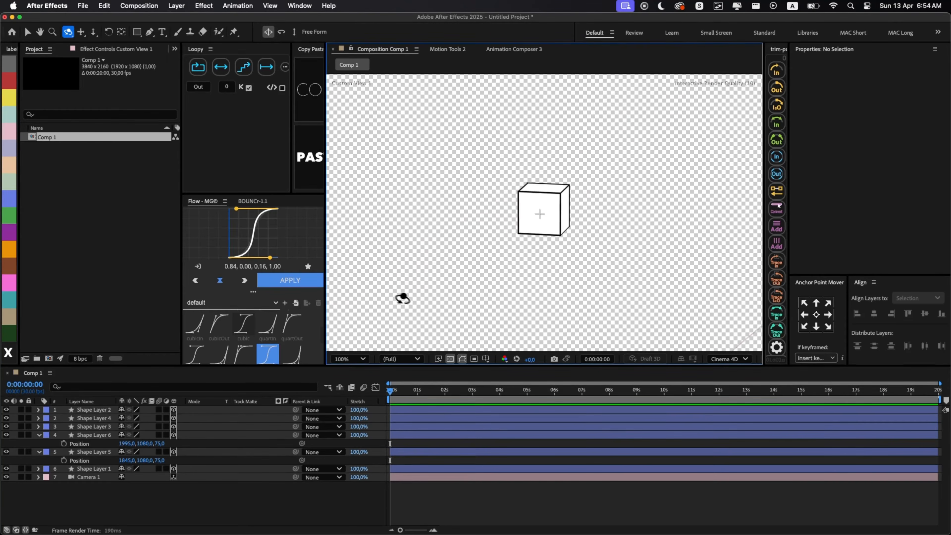
pyautogui.moveTo(402, 299); pyautogui.dragTo(437, 303)
pyautogui.click(480, 34)
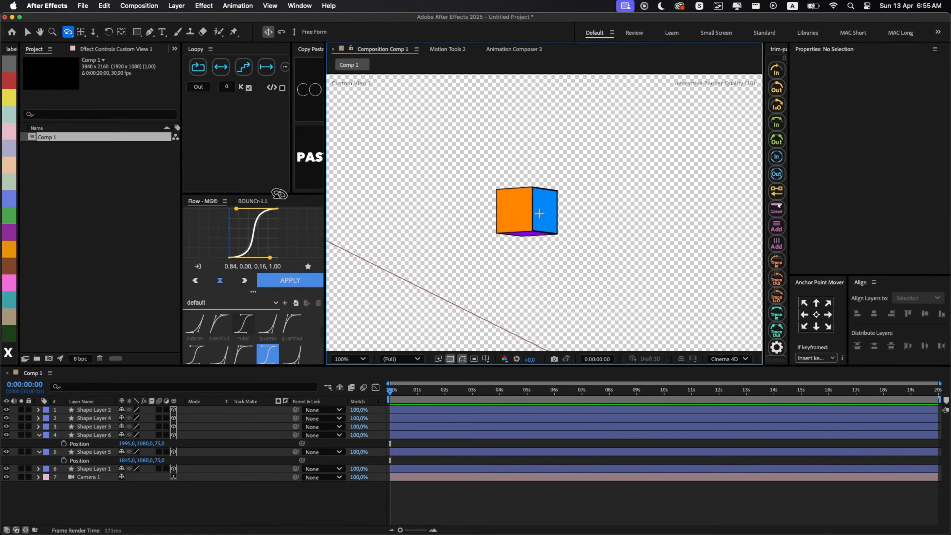
# - Set the composition's background color to Medium Gray-Purple in the composition settings
pyautogui.press('super+k')
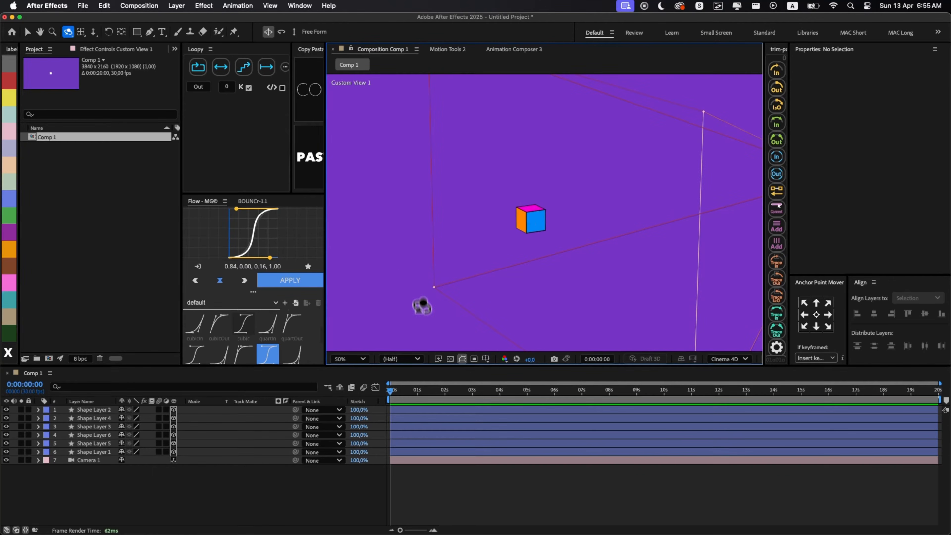
pyautogui.press('v')
pyautogui.click(414, 484)
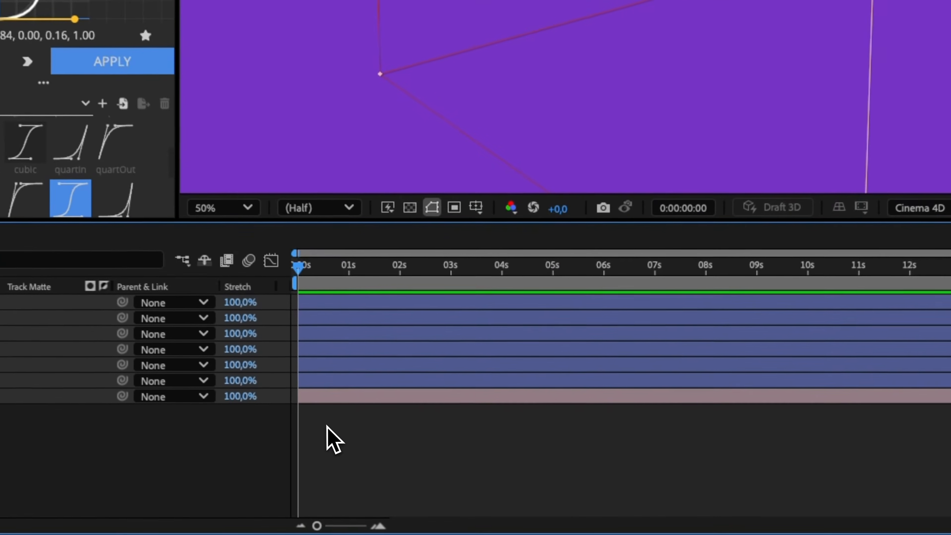
# - Create a 3D null object and parent the six cube face layers to it
pyautogui.rightClick(406, 478)
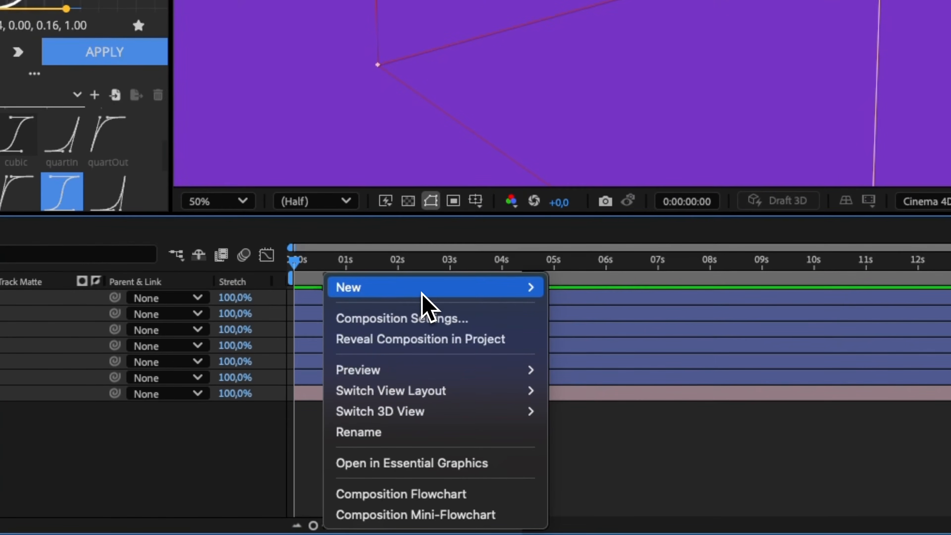
pyautogui.moveTo(419, 293)
pyautogui.click(610, 400)
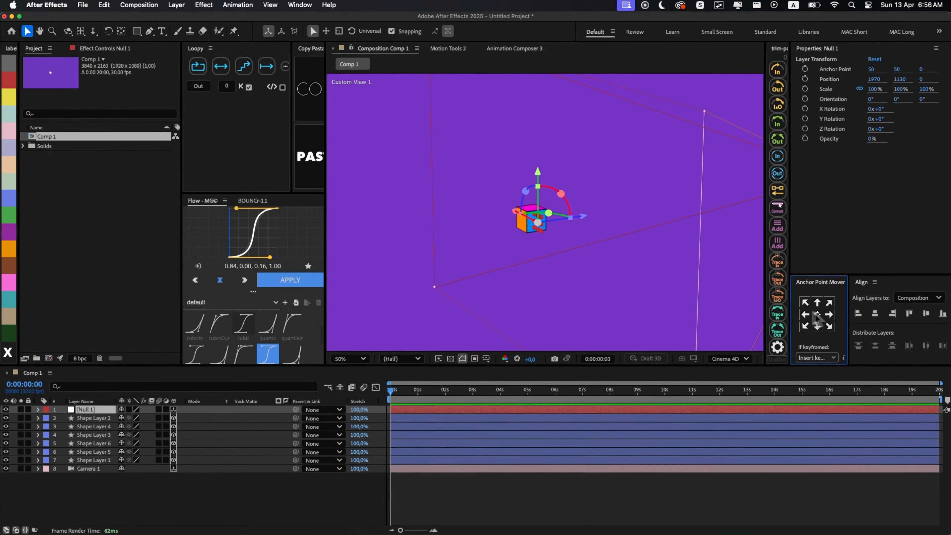
pyautogui.click(651, 325)
pyautogui.keyDown('shift'); pyautogui.click(650, 409); pyautogui.keyUp('shift')
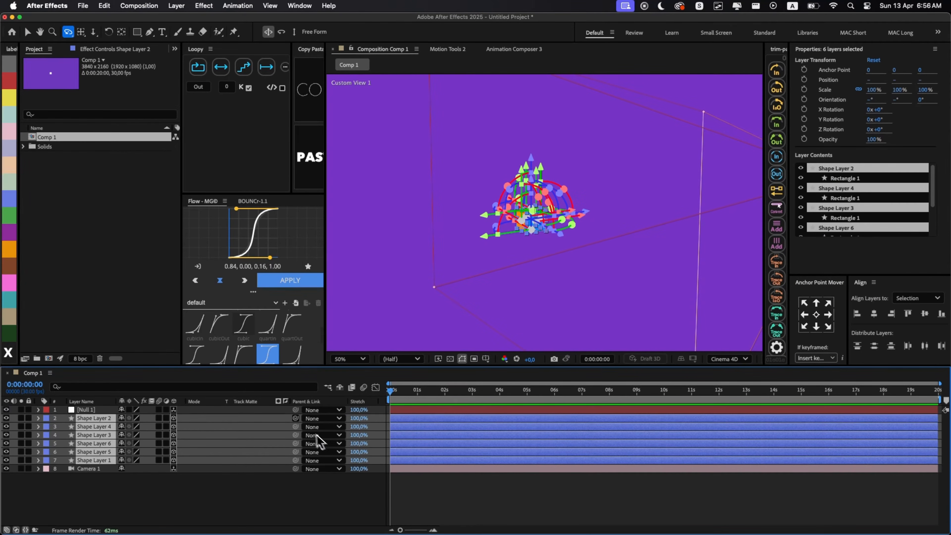
pyautogui.click(105, 409)
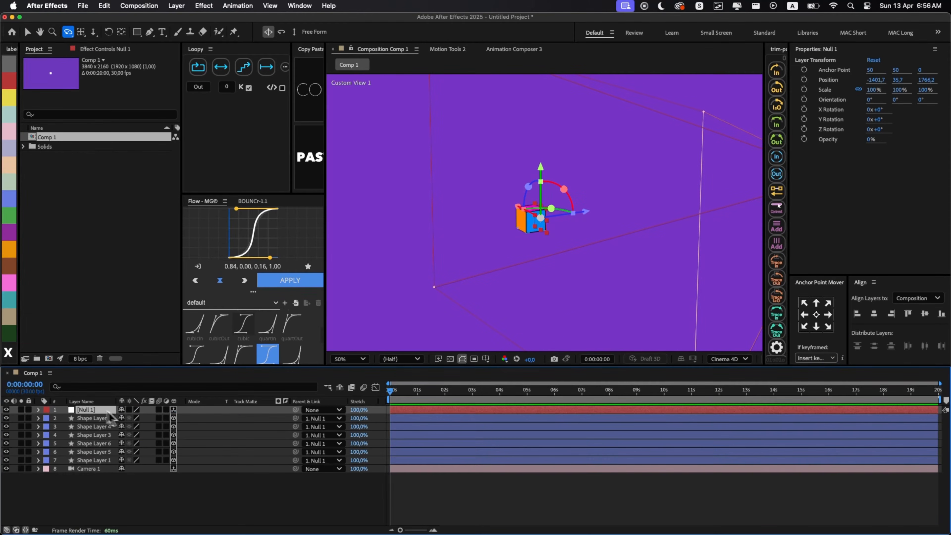
# - Duplicate the null with its six face layers and group the copies above the originals in the layer stack
pyautogui.keyDown('shift'); pyautogui.click(410, 460); pyautogui.keyUp('shift')
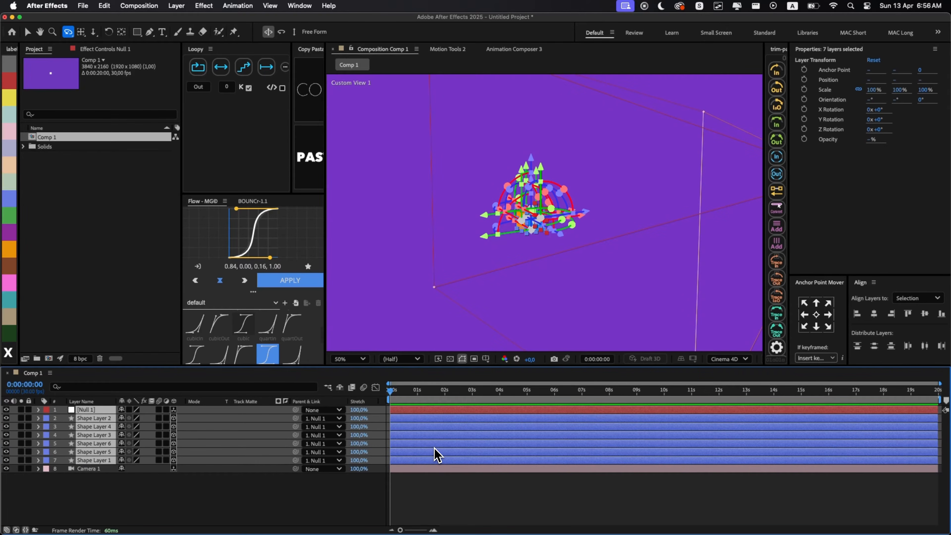
pyautogui.press('super+d')
pyautogui.press('super+bracketright')
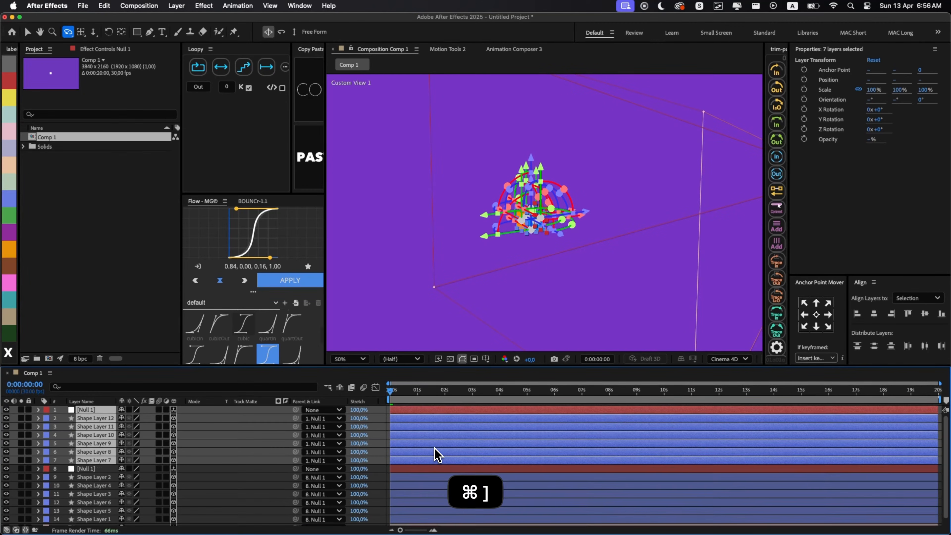
# - Subtract 150 from the duplicated null's X position to place the second cube directly beside the first
pyautogui.click(415, 469)
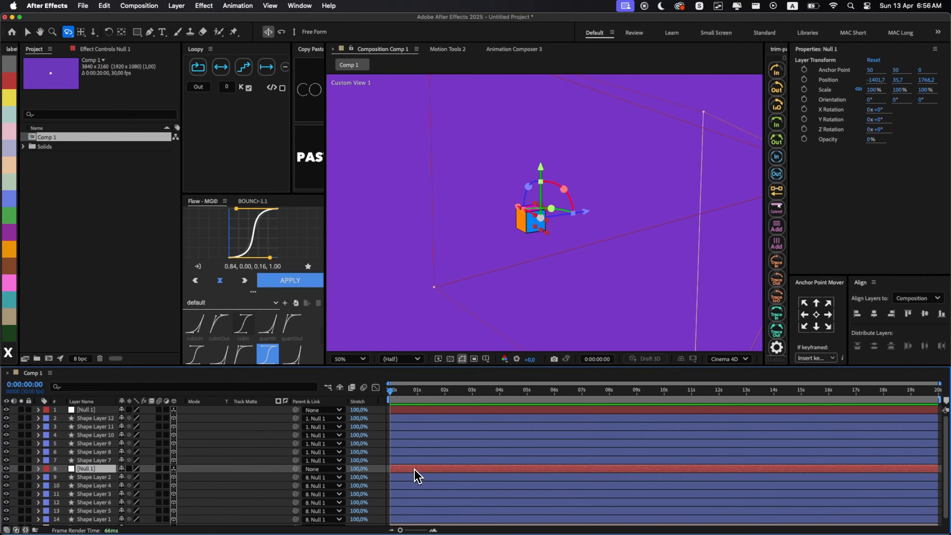
pyautogui.click(410, 413)
pyautogui.moveTo(550, 306); pyautogui.dragTo(589, 264)
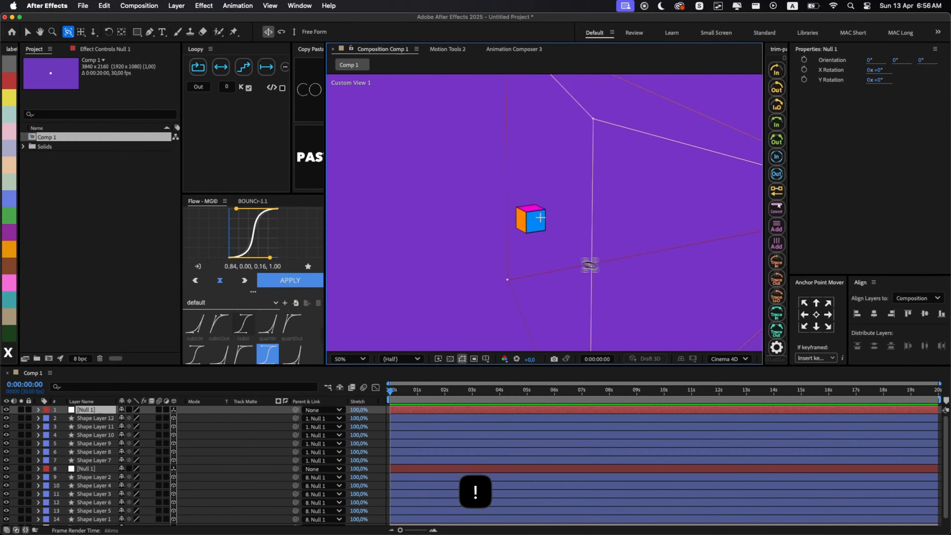
pyautogui.press('v')
pyautogui.press('p')
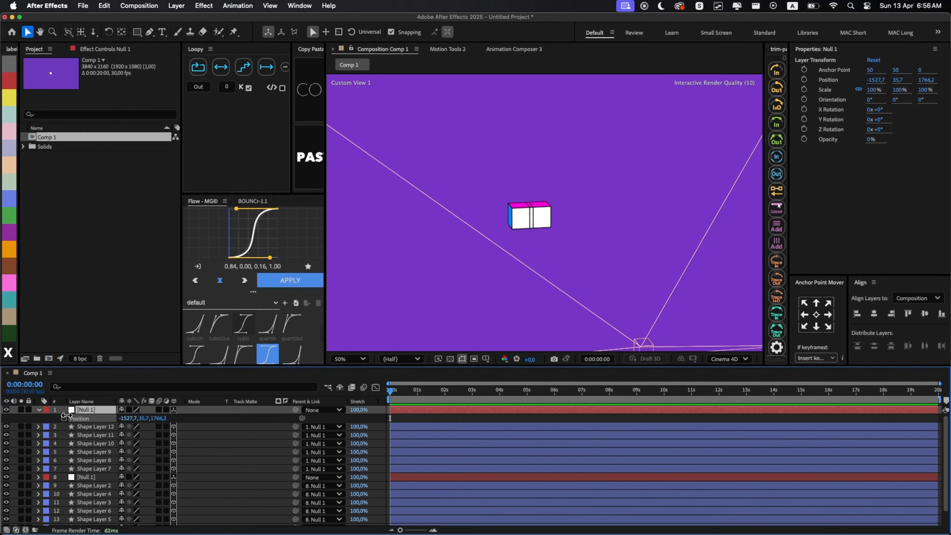
pyautogui.press('super+z')
pyautogui.click(125, 418)
pyautogui.press('Right')
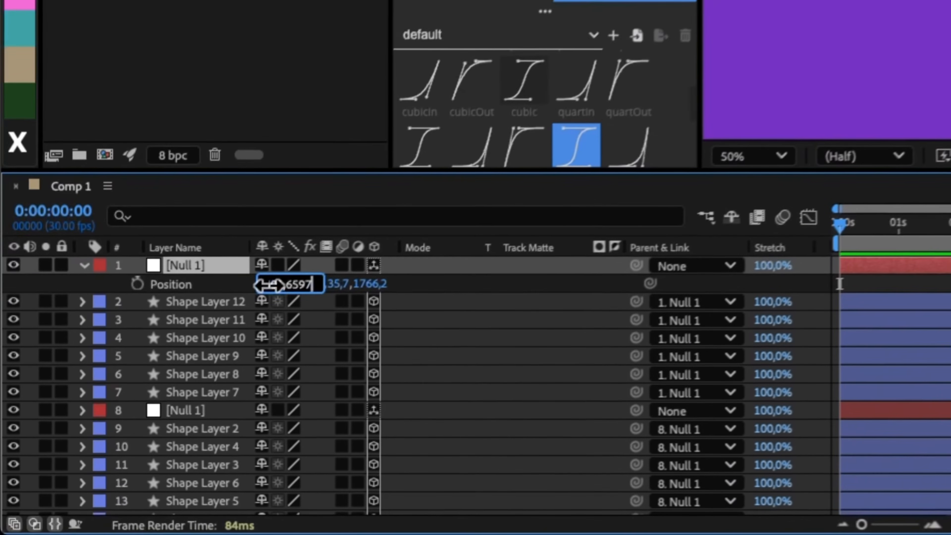
pyautogui.write('-')
pyautogui.write('1')
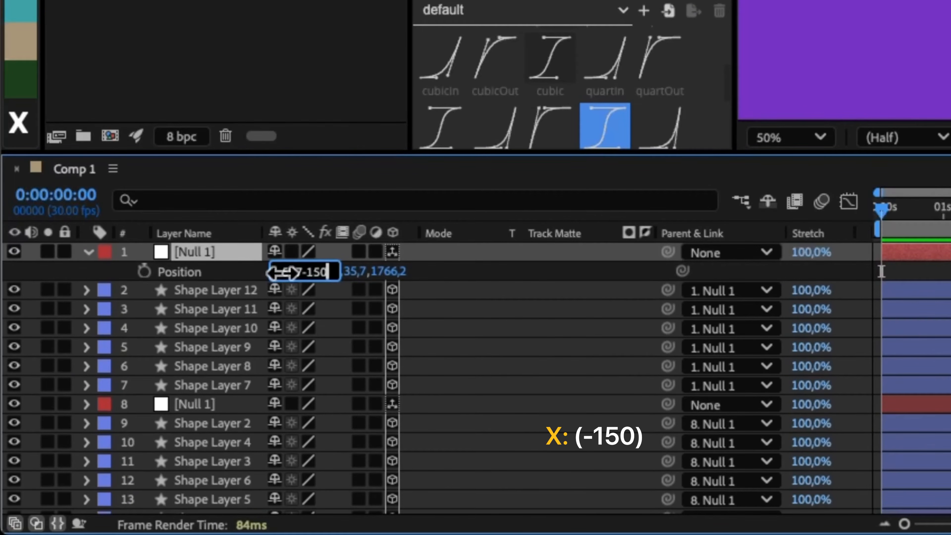
pyautogui.write('50')
pyautogui.press('Return')
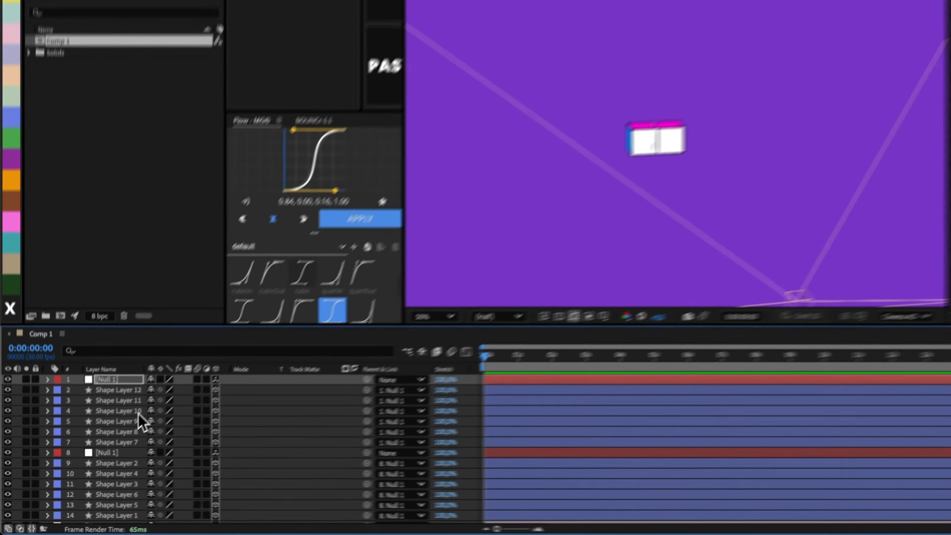
# - Duplicate the original null with its six faces, move the copies up the stack, and reveal the new null's position
pyautogui.click(223, 407)
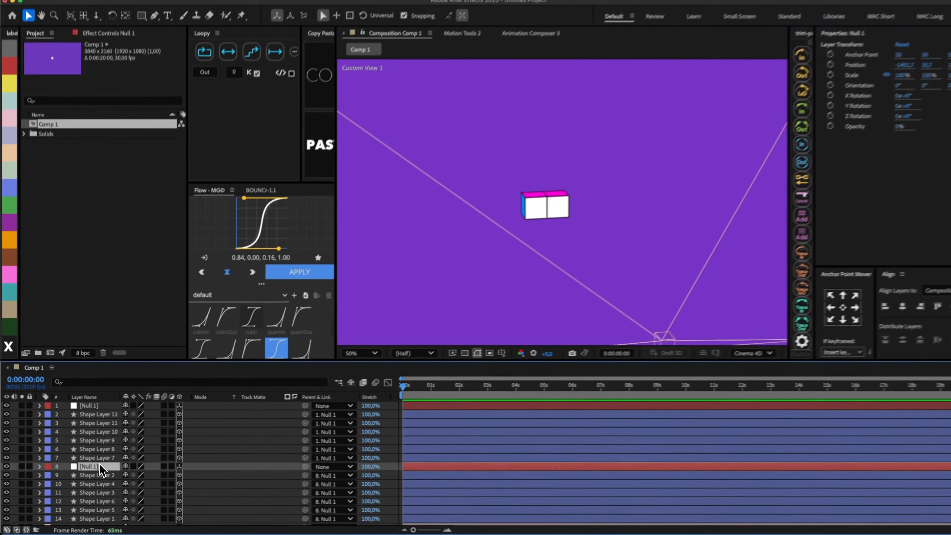
pyautogui.keyDown('shift'); pyautogui.click(88, 512); pyautogui.keyUp('shift')
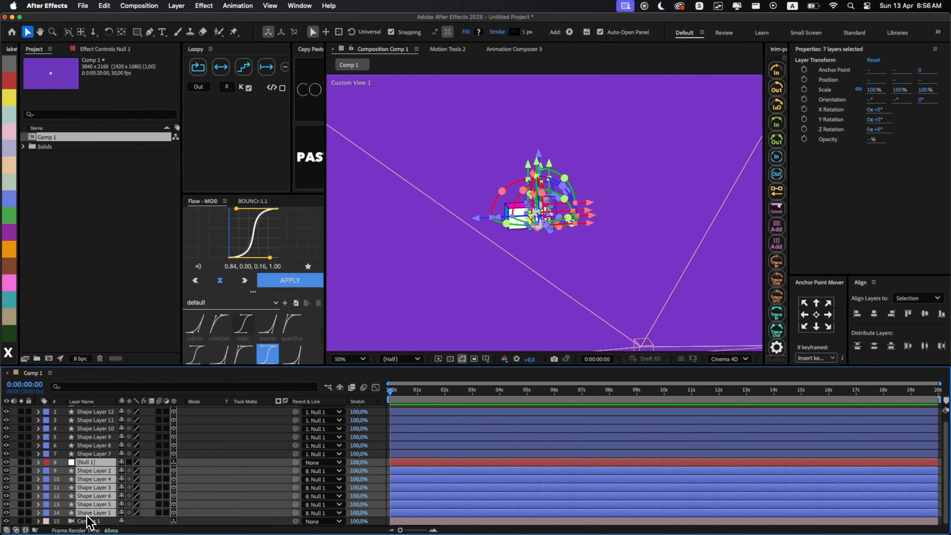
pyautogui.press('super+d')
pyautogui.press('super+bracketright')
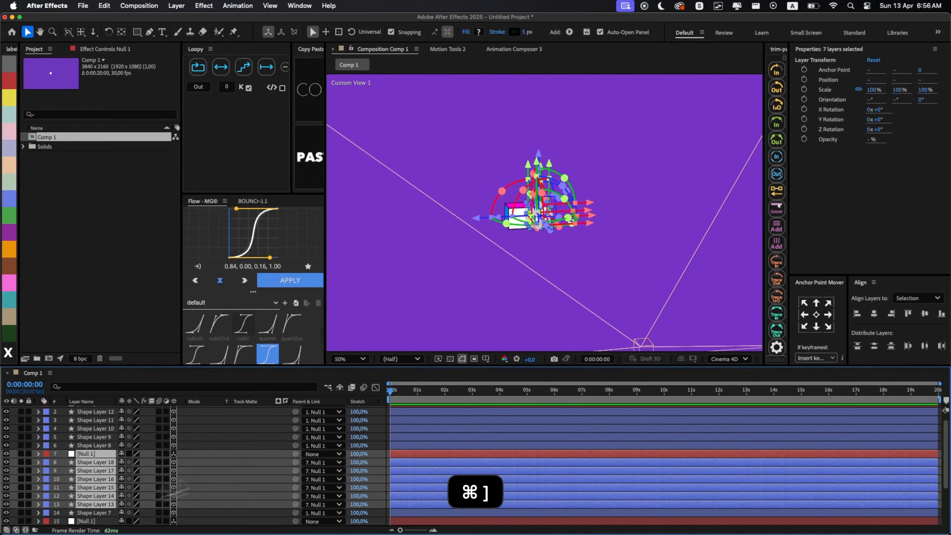
pyautogui.click(414, 452)
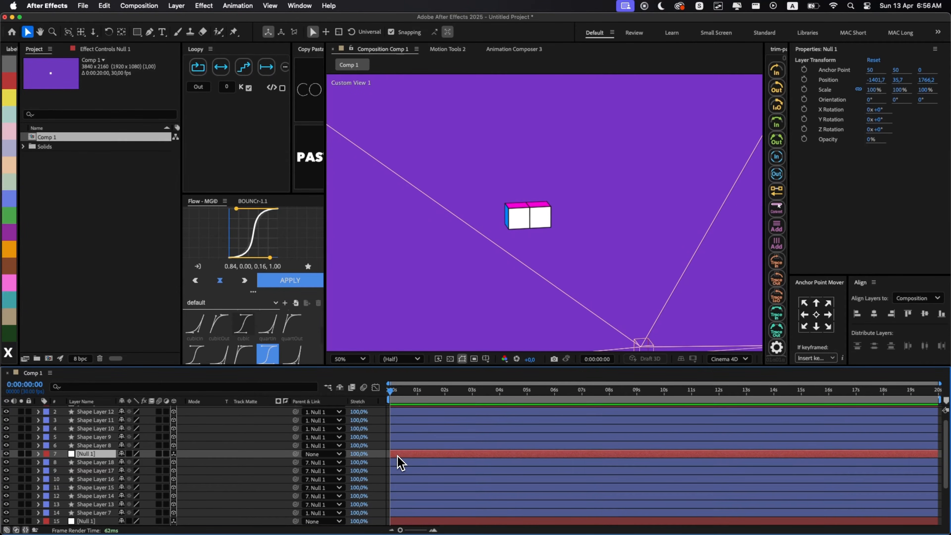
pyautogui.press('p')
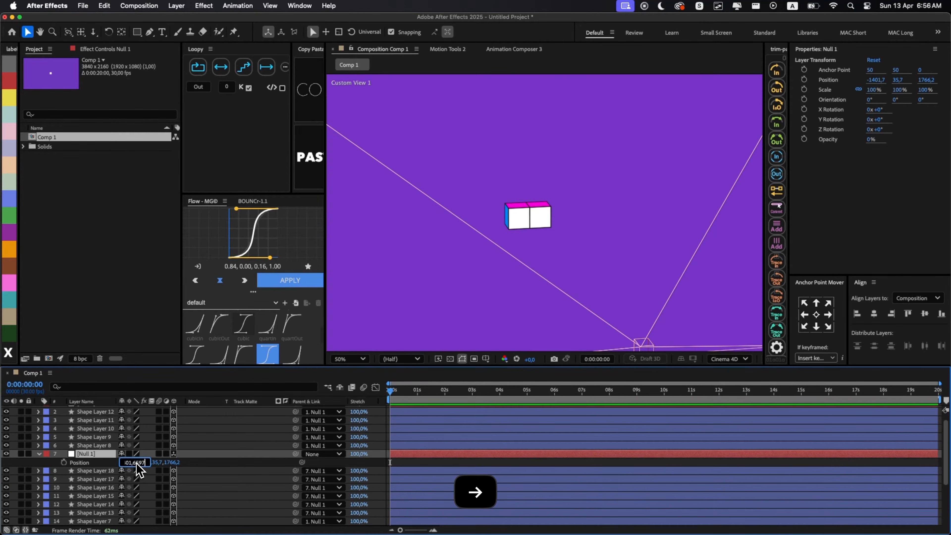
# - Try to offset the new null's X position by -150, and undo it
pyautogui.write('-150')
pyautogui.press('Return')
pyautogui.press('super+z')
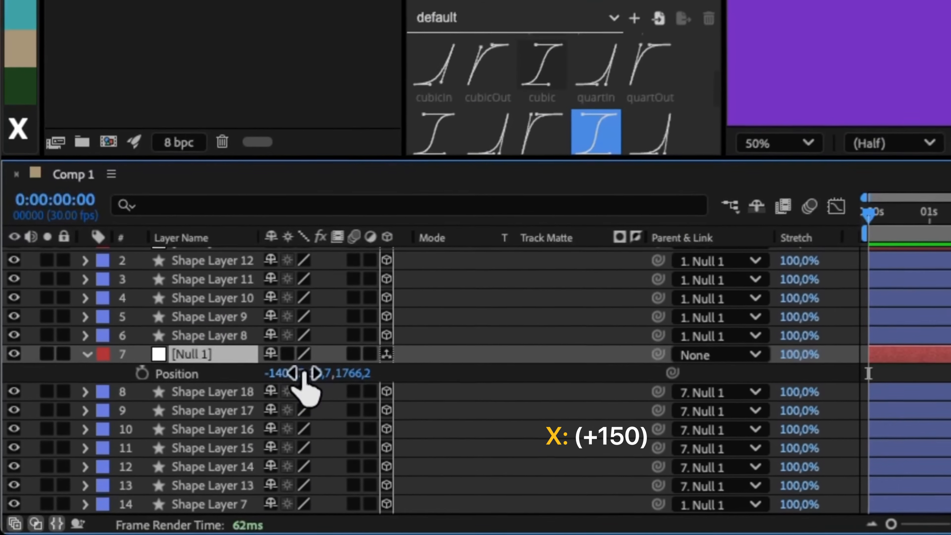
# - Add 150 to the new null's X position to place the third cube on the other side, and collapse the layer properties
pyautogui.click(300, 374)
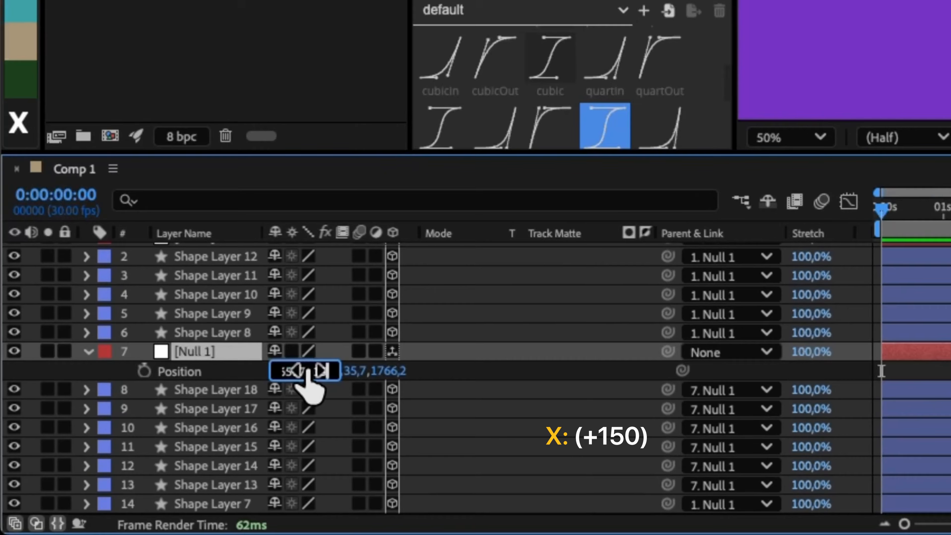
pyautogui.write('+150')
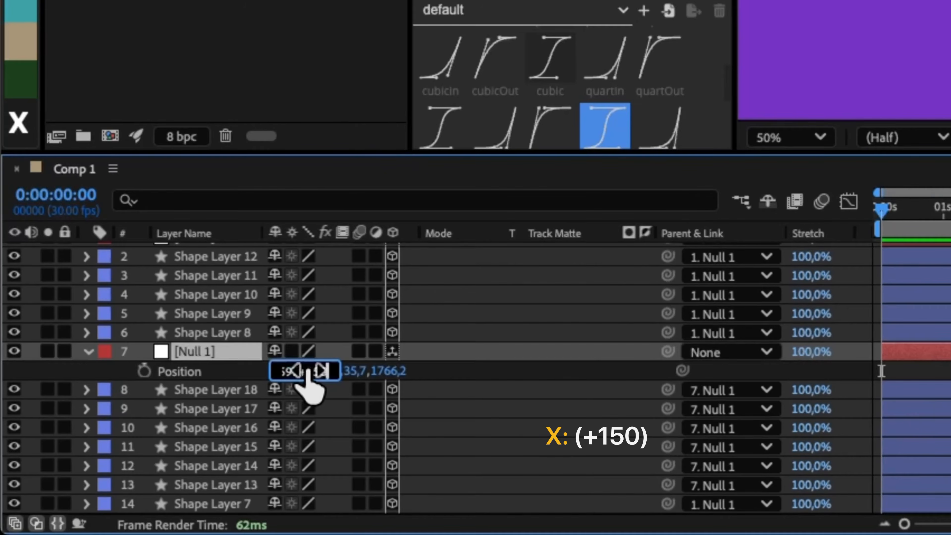
pyautogui.press('Return')
pyautogui.click(905, 373)
pyautogui.press('u')
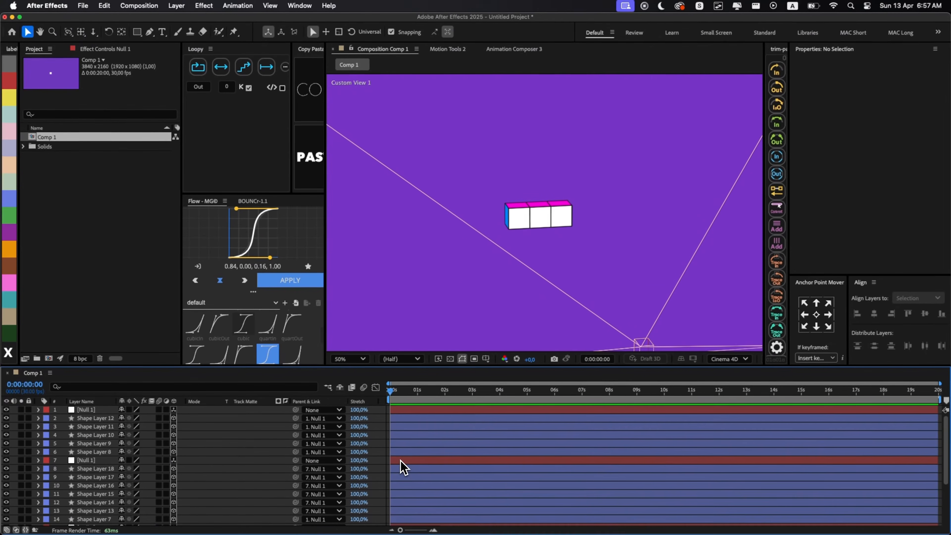
# - Select the nulls and face layers of all three cubes, leaving out the camera, and duplicate them
pyautogui.scroll(-4, 464, 429)
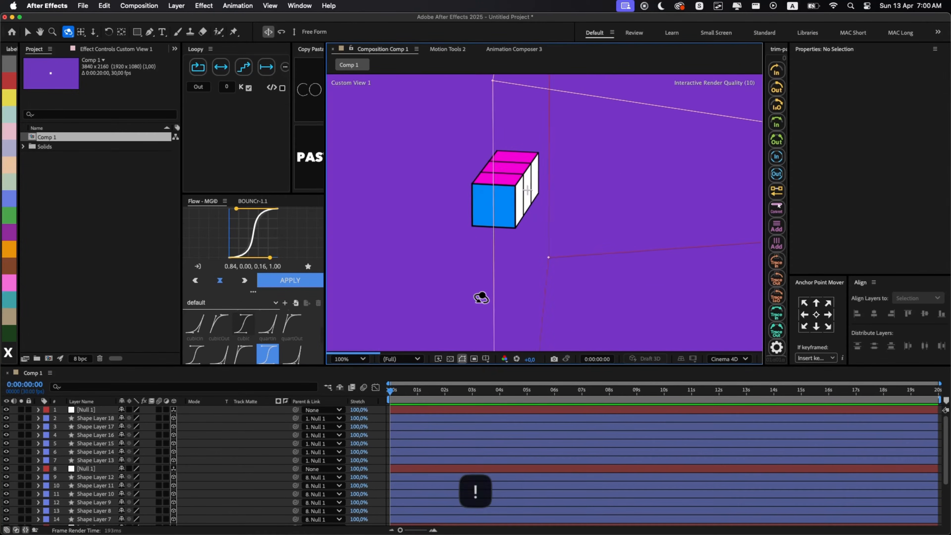
pyautogui.moveTo(480, 298); pyautogui.dragTo(483, 298)
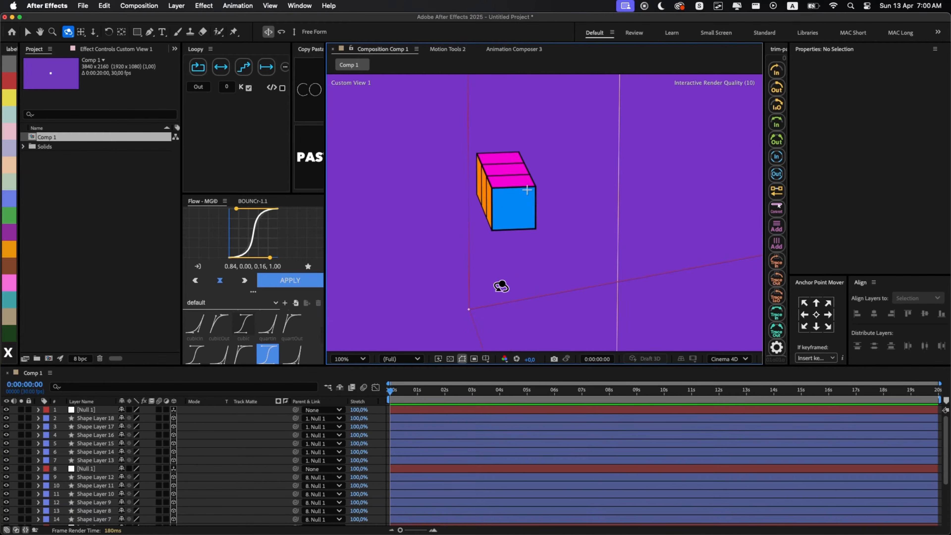
pyautogui.click(431, 409)
pyautogui.scroll(-4, 427, 414)
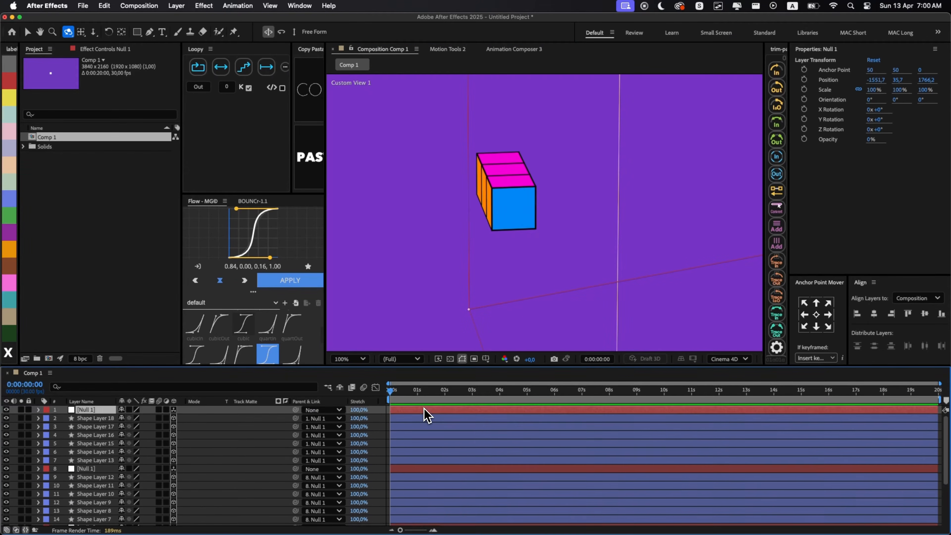
pyautogui.press('super+a')
pyautogui.press('super+d')
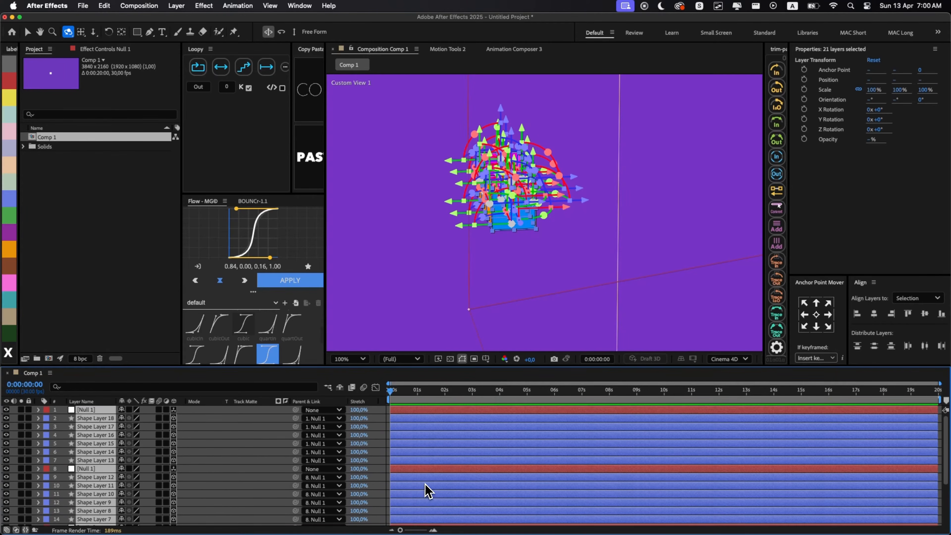
# - Bring the duplicated cube layers to the top of the stack, select their three nulls, and reveal the Position property
pyautogui.press('super+bracketright')
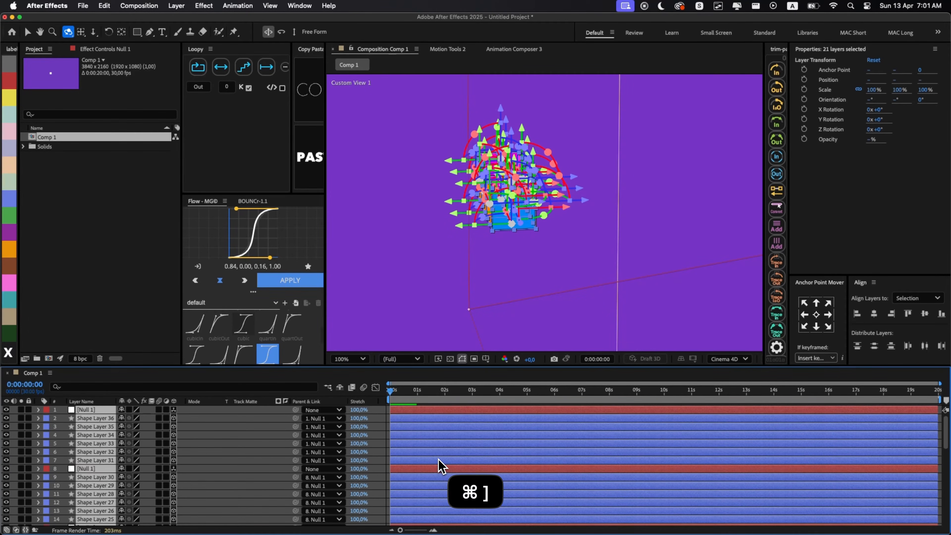
pyautogui.click(411, 330)
pyautogui.click(405, 409)
pyautogui.keyDown('super'); pyautogui.click(402, 466); pyautogui.keyUp('super')
pyautogui.scroll(-3, 401, 468)
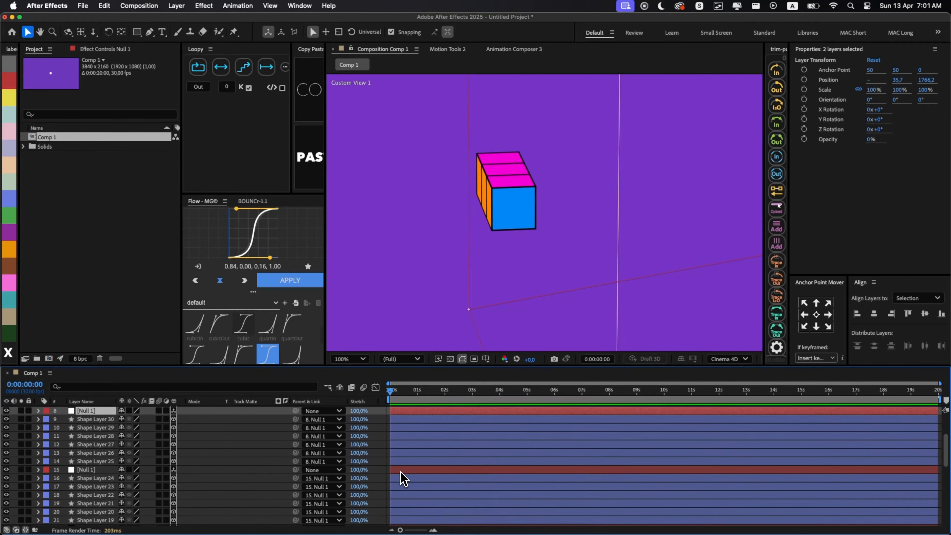
pyautogui.keyDown('super'); pyautogui.click(406, 470); pyautogui.keyUp('super')
pyautogui.press('p')
pyautogui.scroll(5, 409, 471)
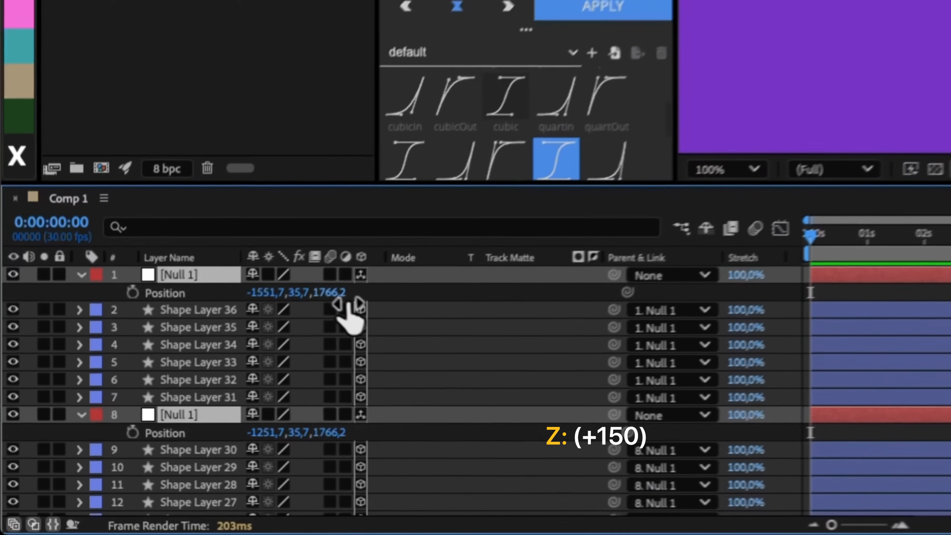
# - Add about 150 to the three selected nulls' Z position to form a second row of cubes, and collapse the properties
pyautogui.moveTo(164, 419); pyautogui.dragTo(183, 421)
pyautogui.moveTo(408, 277); pyautogui.dragTo(467, 275)
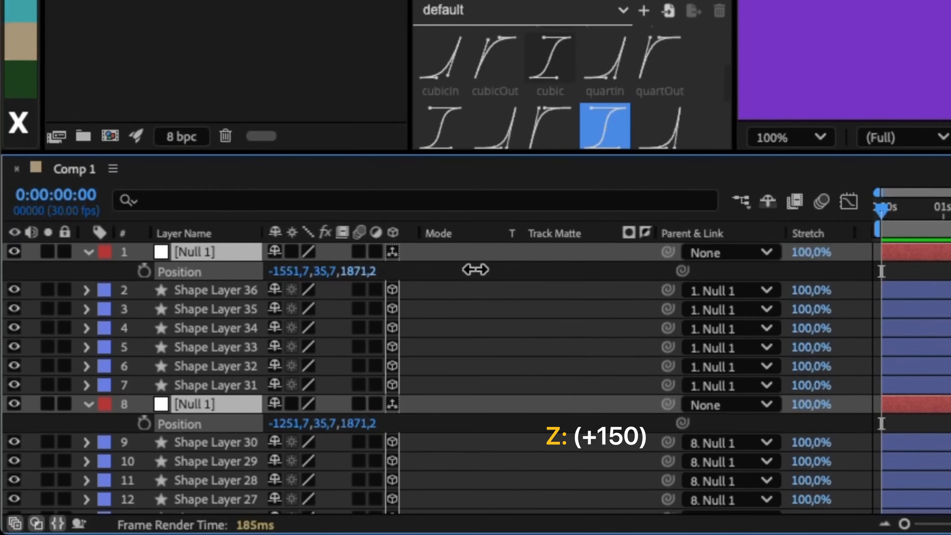
pyautogui.moveTo(526, 272); pyautogui.dragTo(530, 276)
pyautogui.click(358, 272)
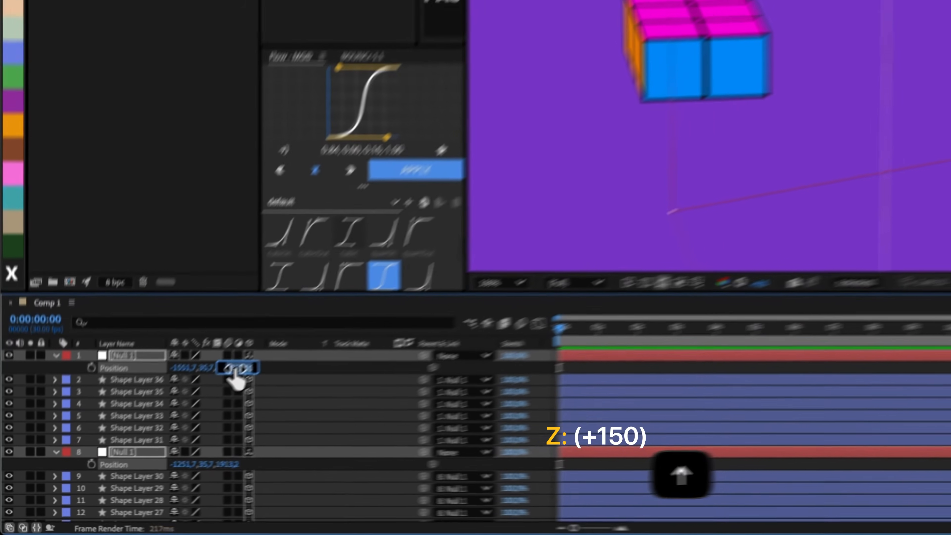
pyautogui.press('Up')
pyautogui.press('Return')
pyautogui.press('r')
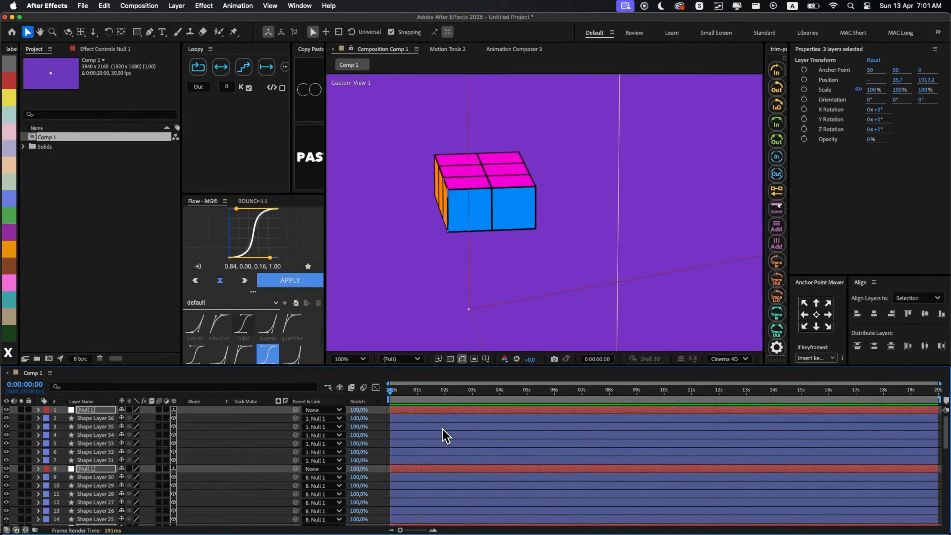
pyautogui.click(441, 429)
# - Duplicate the three nulls and face layers of the newest row of cubes and bring the copies to the top of the stack
pyautogui.click(414, 411)
pyautogui.scroll(-3, 414, 412)
pyautogui.scroll(3, 414, 412)
pyautogui.keyDown('shift'); pyautogui.click(411, 462); pyautogui.keyUp('shift')
pyautogui.scroll(-2, 411, 462)
pyautogui.scroll(-2, 408, 483)
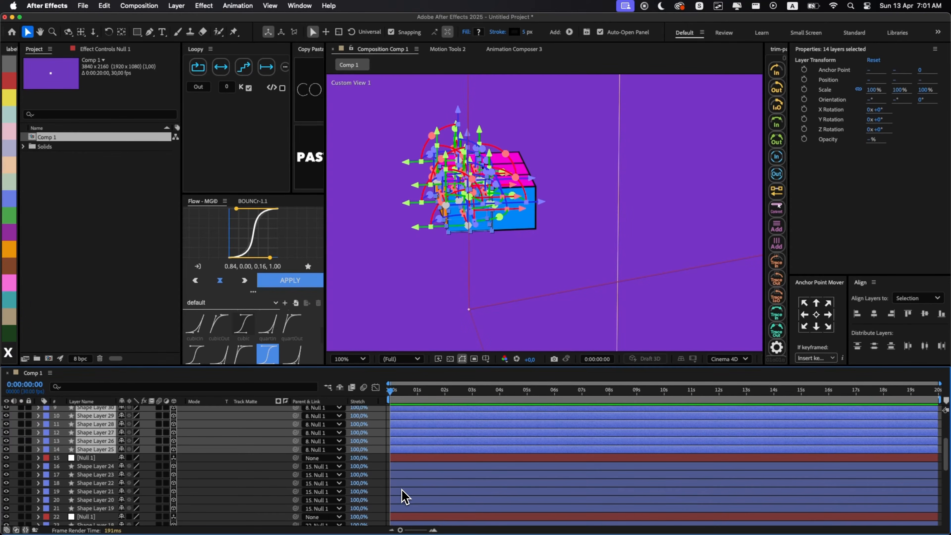
pyautogui.press('super+d')
pyautogui.press('super+bracketright')
# - Select the three newest nulls and set their Z position to 1616.2, 150 in front of the original row, forming the third row
pyautogui.click(415, 341)
pyautogui.click(407, 410)
pyautogui.keyDown('super'); pyautogui.click(403, 469); pyautogui.keyUp('super')
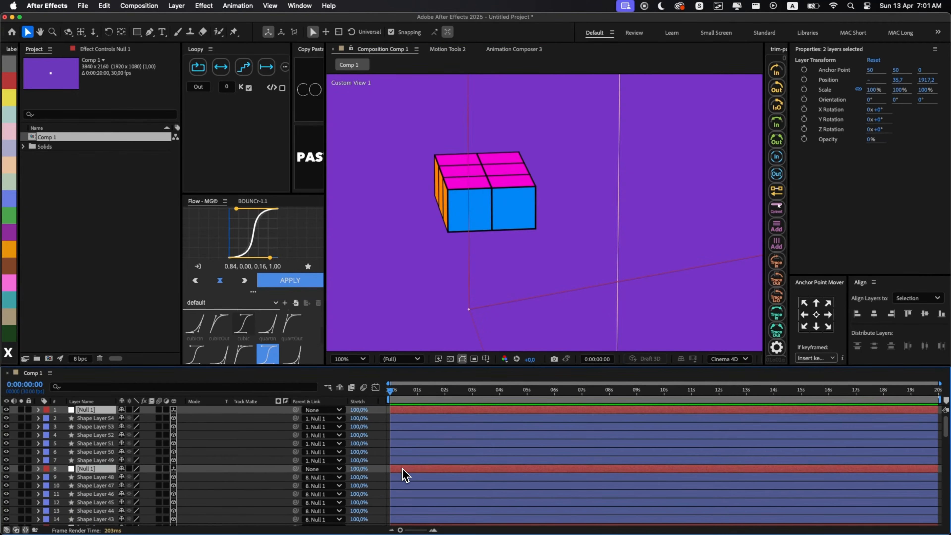
pyautogui.scroll(-2, 405, 475)
pyautogui.keyDown('super'); pyautogui.click(407, 492); pyautogui.keyUp('super')
pyautogui.press('p')
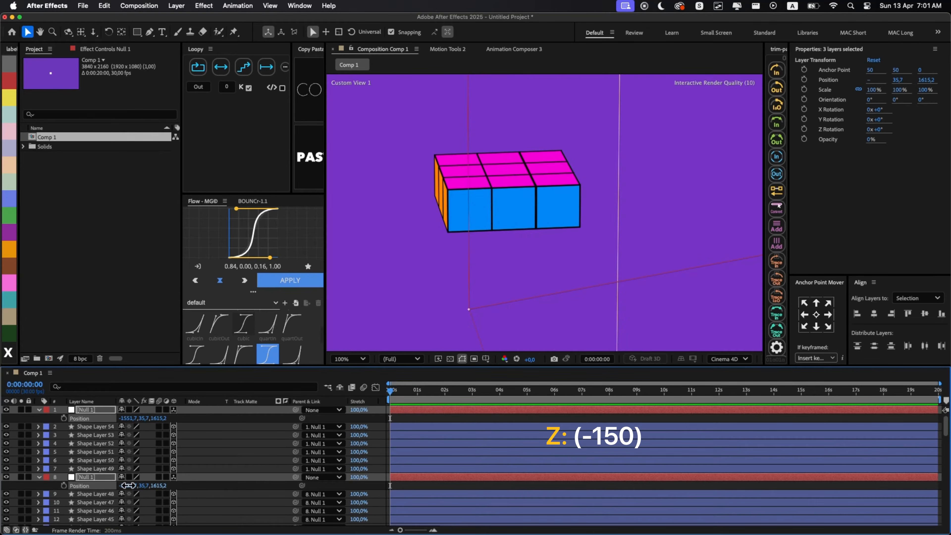
pyautogui.press('p')
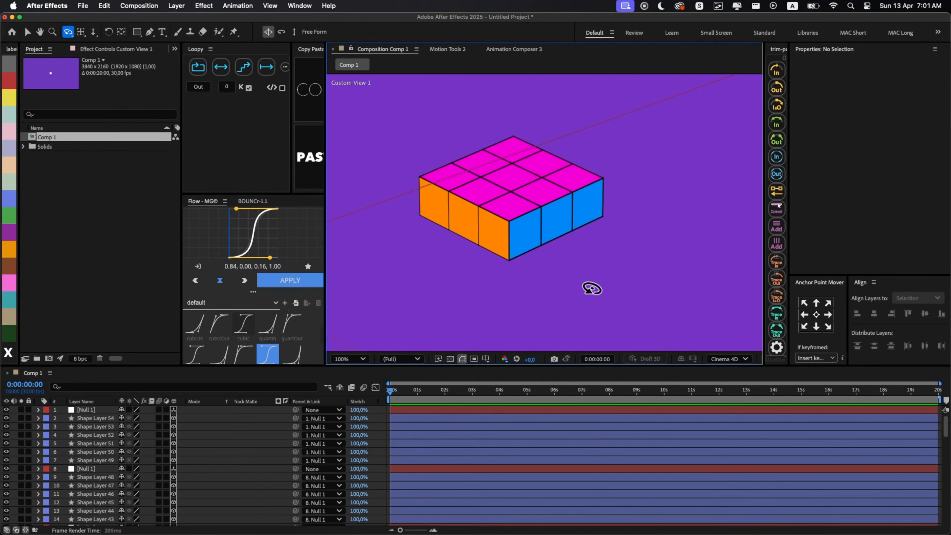
pyautogui.scroll(-1, 591, 288)
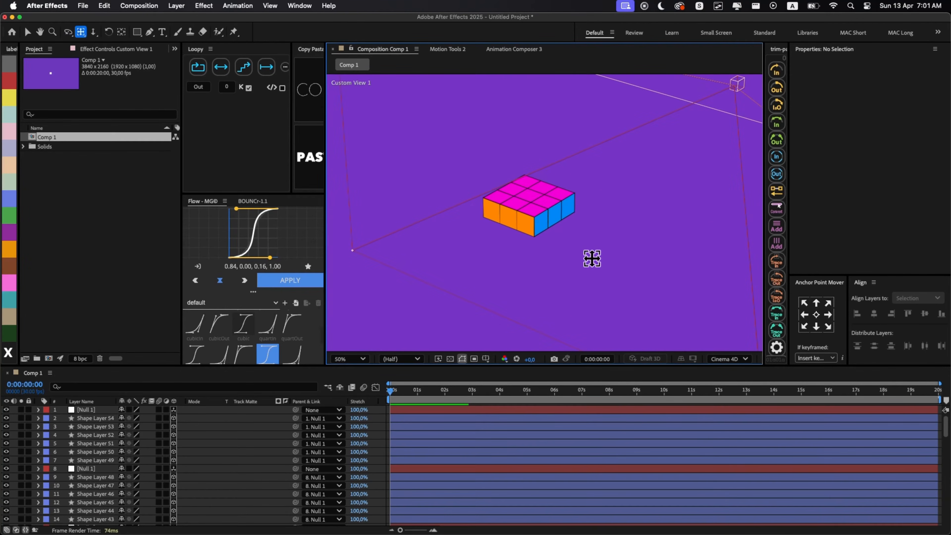
# - Select the nulls and face layers of all nine cubes without the camera, duplicate them, and bring the copies to the top
pyautogui.moveTo(592, 259); pyautogui.dragTo(567, 288)
pyautogui.click(411, 410)
pyautogui.scroll(-3, 410, 412)
pyautogui.scroll(3, 411, 431)
pyautogui.click(407, 419)
pyautogui.keyDown('shift'); pyautogui.click(400, 461); pyautogui.keyUp('shift')
pyautogui.press('`')
pyautogui.scroll(2, 442, 267)
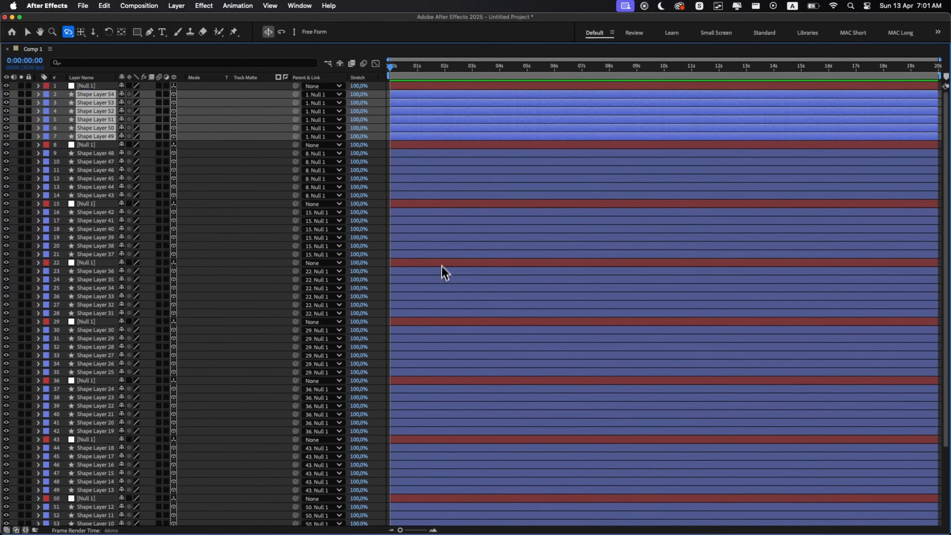
pyautogui.press('super+a')
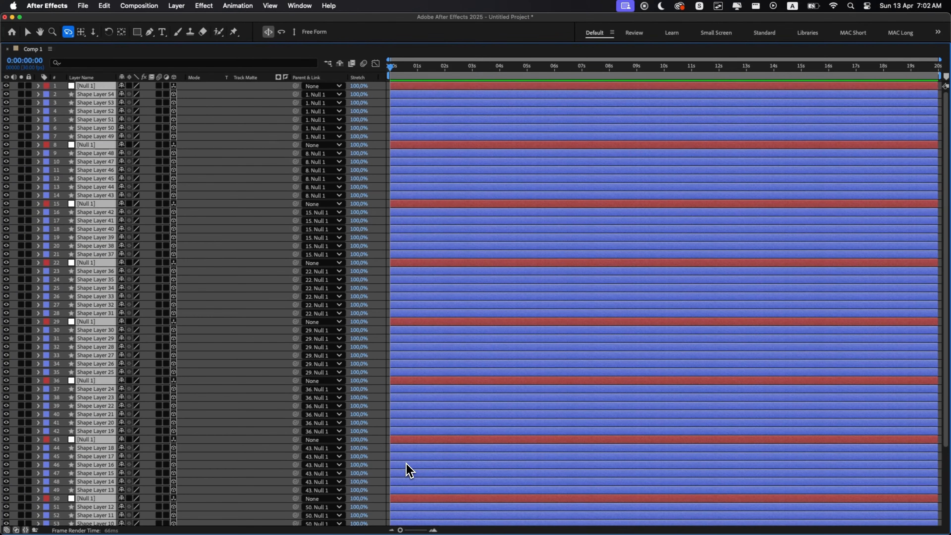
pyautogui.press('super+d')
pyautogui.press('`')
pyautogui.press('super+bracketright')
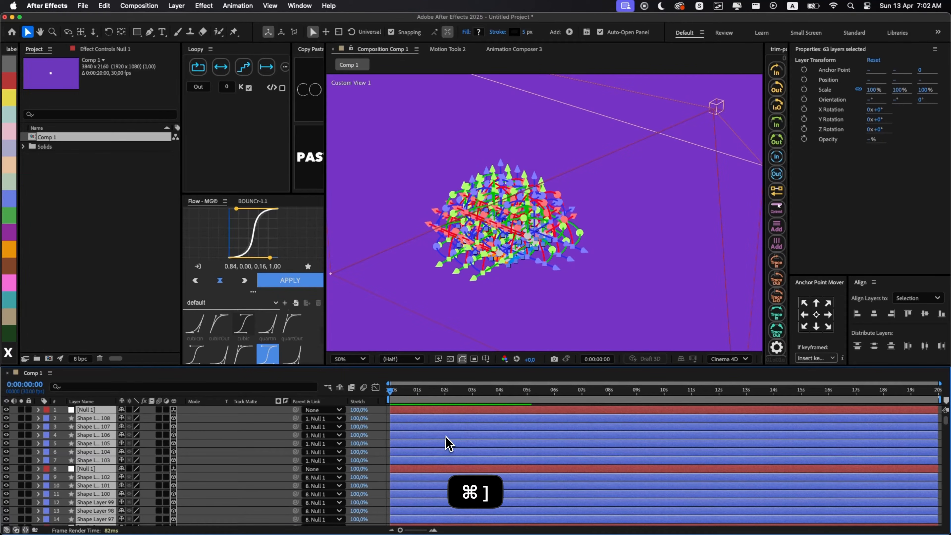
# - Select only the nine nulls in the newly duplicated set of cubes
pyautogui.press('`')
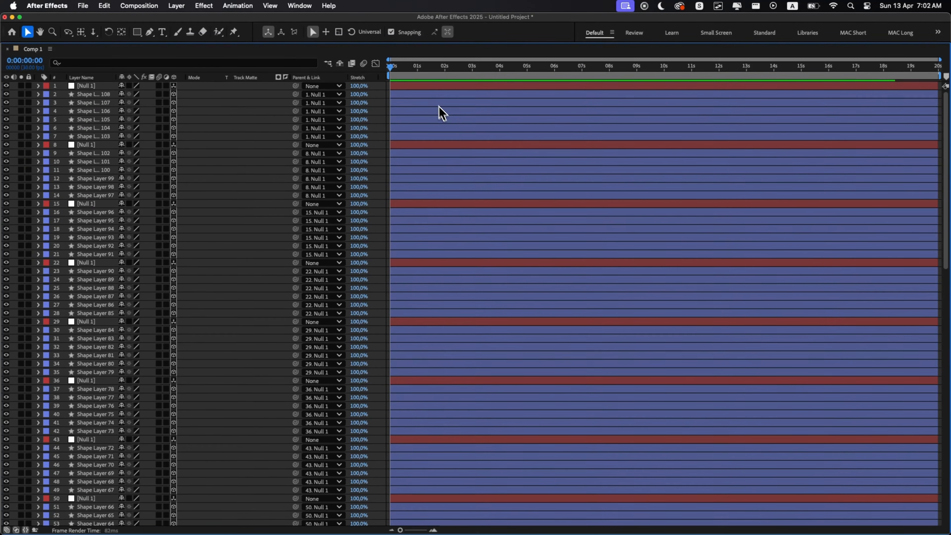
pyautogui.click(426, 90)
pyautogui.keyDown('super'); pyautogui.click(411, 145); pyautogui.keyUp('super')
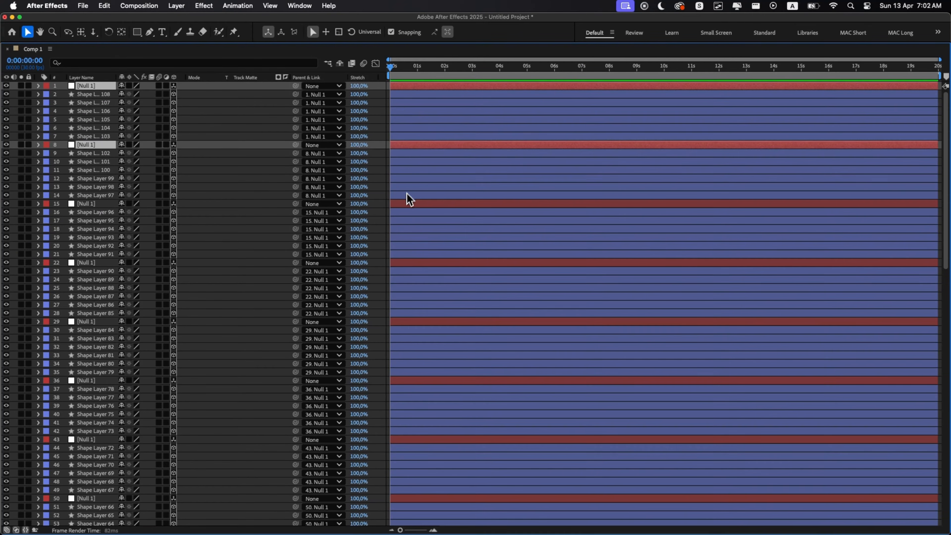
pyautogui.keyDown('super'); pyautogui.click(409, 203); pyautogui.keyUp('super')
pyautogui.keyDown('super'); pyautogui.click(411, 264); pyautogui.keyUp('super')
pyautogui.keyDown('super'); pyautogui.click(427, 322); pyautogui.keyUp('super')
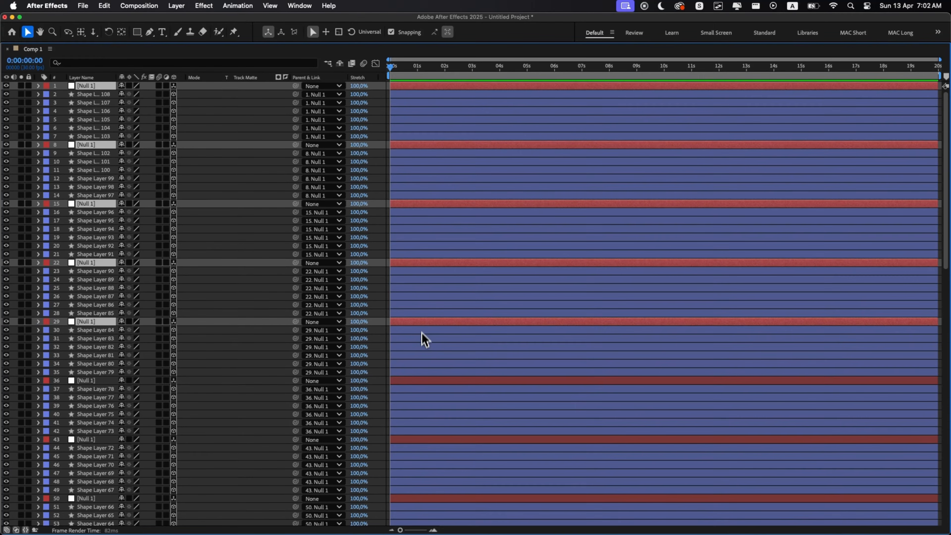
pyautogui.keyDown('super'); pyautogui.click(412, 380); pyautogui.keyUp('super')
pyautogui.keyDown('super'); pyautogui.click(412, 440); pyautogui.keyUp('super')
pyautogui.keyDown('super'); pyautogui.click(410, 500); pyautogui.keyUp('super')
pyautogui.scroll(-5, 409, 504)
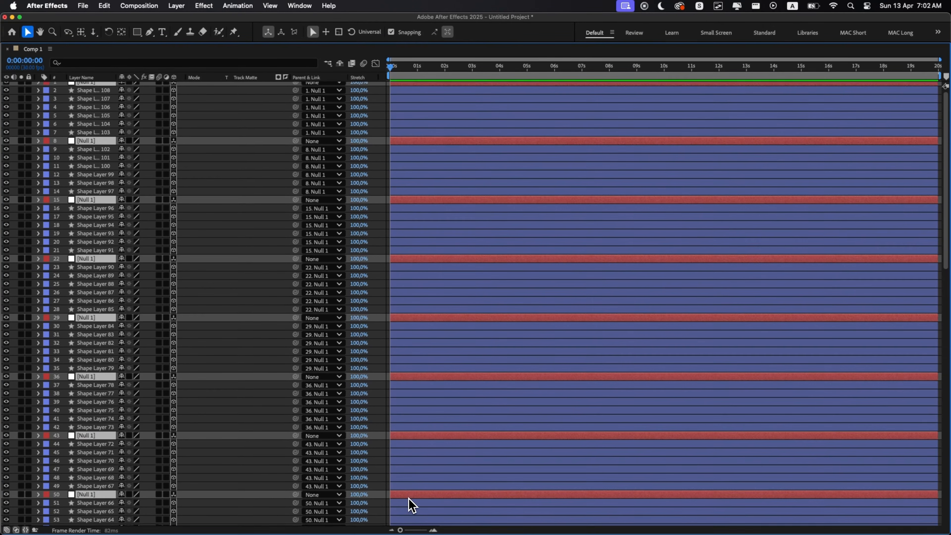
pyautogui.scroll(5, 427, 433)
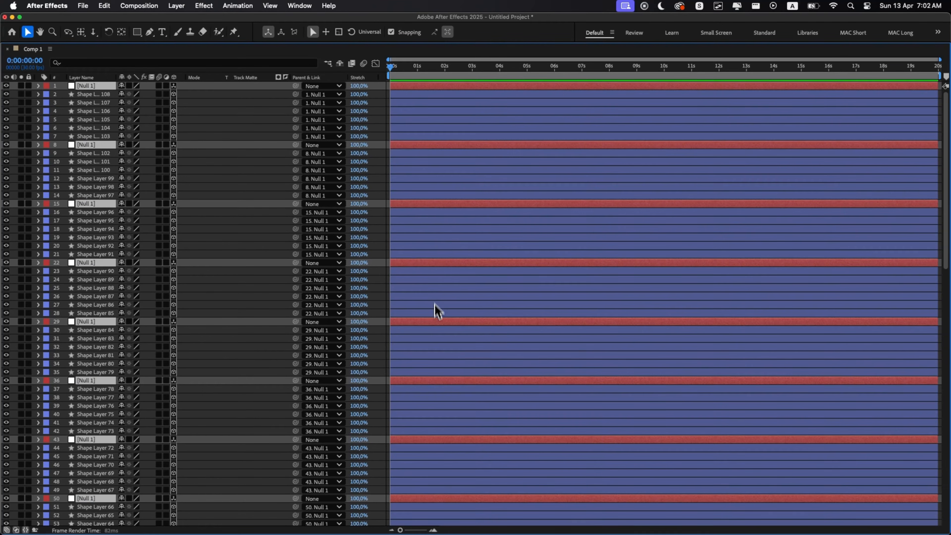
pyautogui.scroll(-5, 427, 498)
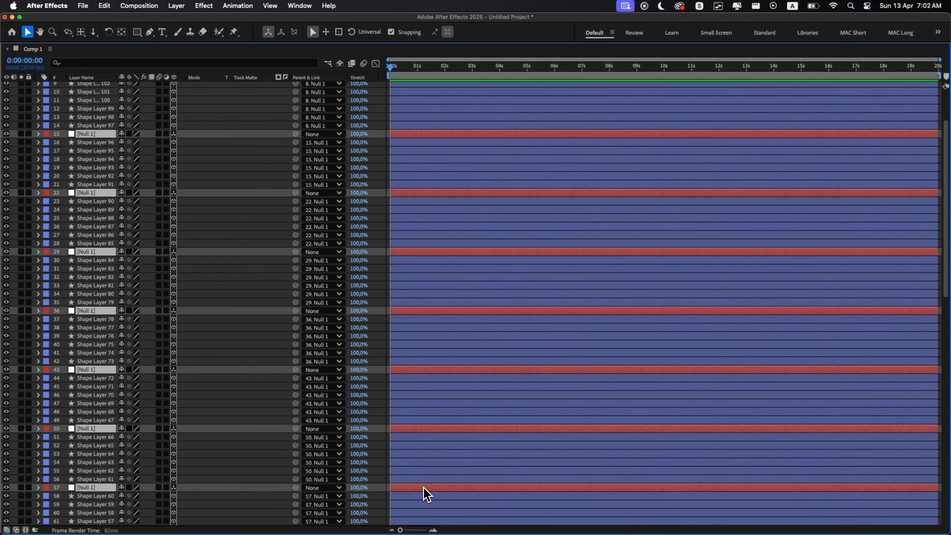
pyautogui.scroll(5, 442, 464)
pyautogui.press('`')
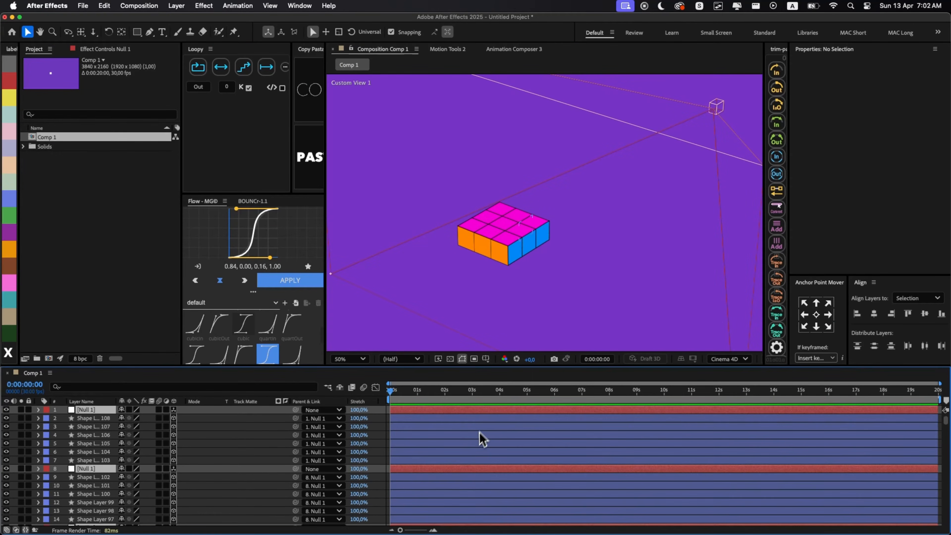
# - Offset the nine selected nulls' Y position by about -150 to raise a second tier, undoing the stray X change
pyautogui.press('p')
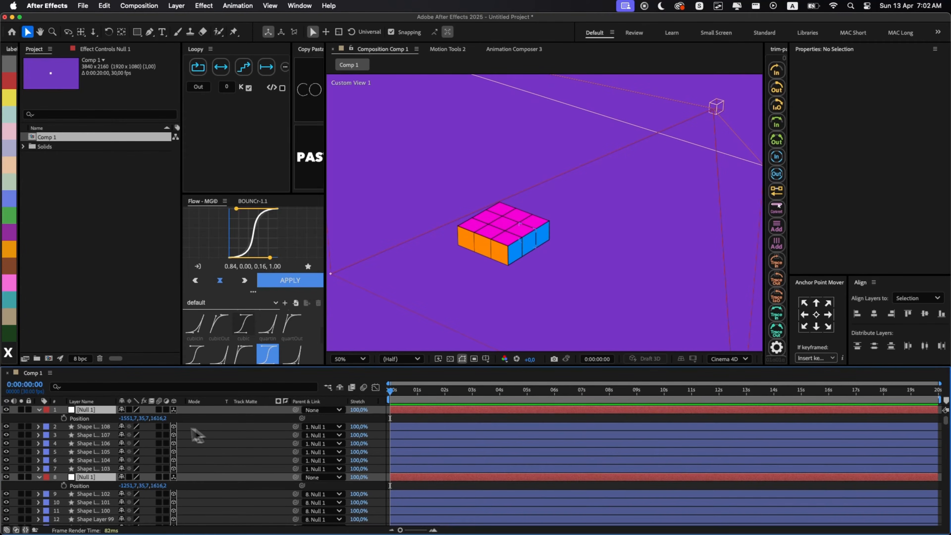
pyautogui.moveTo(146, 418); pyautogui.dragTo(100, 418)
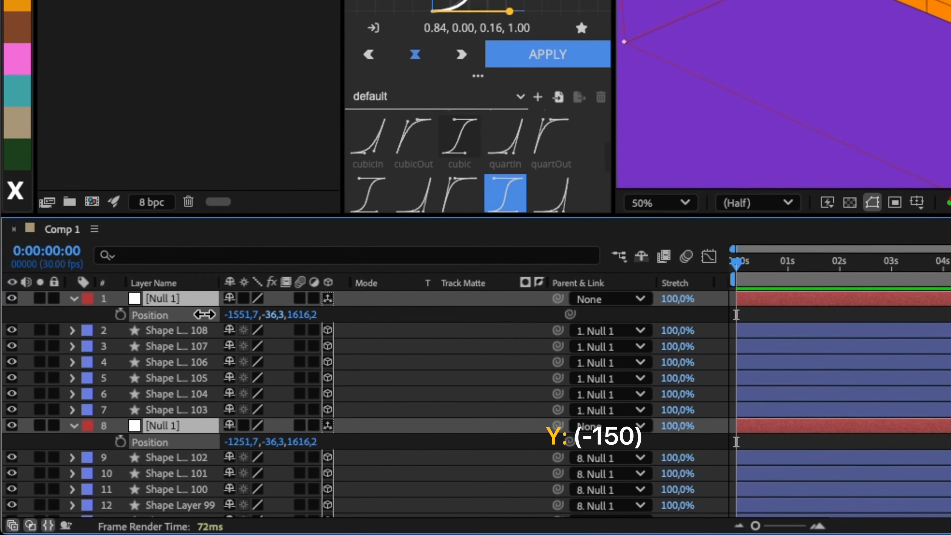
pyautogui.moveTo(189, 314); pyautogui.dragTo(131, 314)
pyautogui.moveTo(275, 314); pyautogui.dragTo(243, 314)
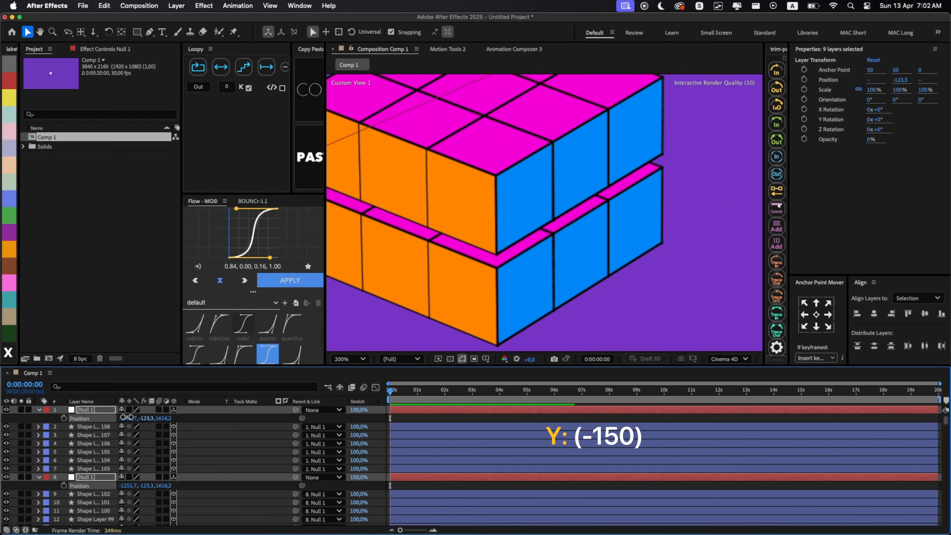
pyautogui.press('super+z')
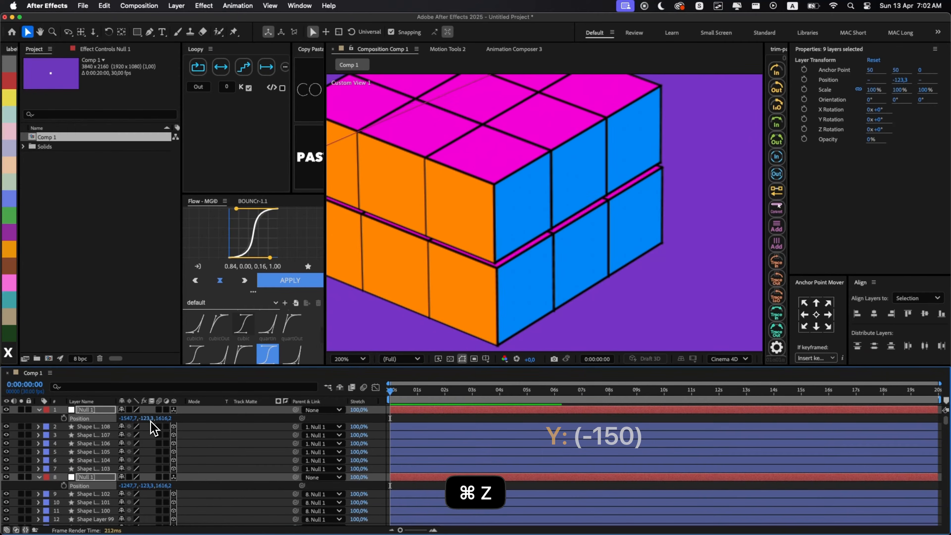
pyautogui.press('super+z')
pyautogui.press('p')
pyautogui.click(440, 422)
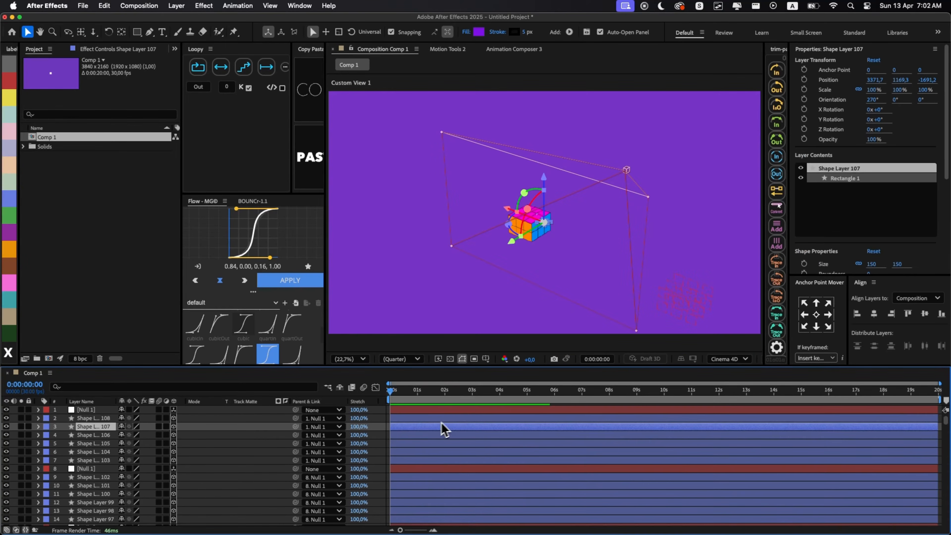
# - Select all the face layers of the second tier's nine cubes, leaving their nulls out of the selection
pyautogui.press('`')
pyautogui.click(414, 87)
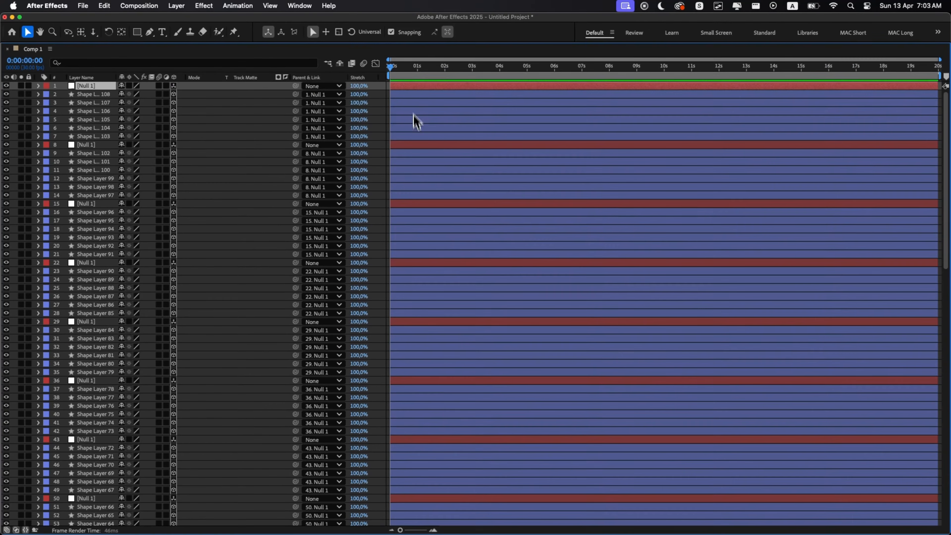
pyautogui.keyDown('shift'); pyautogui.click(410, 195); pyautogui.keyUp('shift')
pyautogui.keyDown('shift'); pyautogui.click(412, 433); pyautogui.keyUp('shift')
pyautogui.scroll(-5, 410, 450)
pyautogui.keyDown('shift'); pyautogui.click(406, 475); pyautogui.keyUp('shift')
pyautogui.keyDown('super'); pyautogui.click(408, 367); pyautogui.keyUp('super')
pyautogui.keyDown('super'); pyautogui.click(408, 309); pyautogui.keyUp('super')
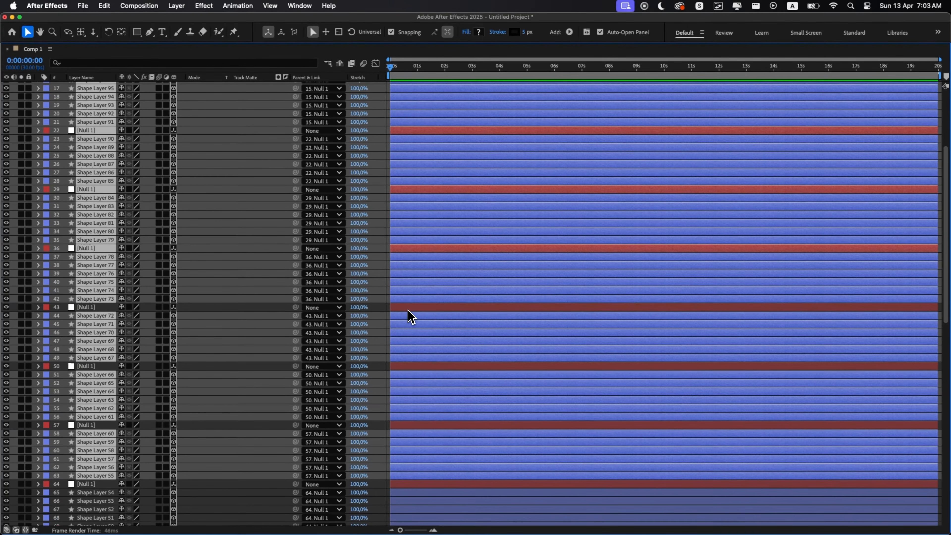
pyautogui.keyDown('super'); pyautogui.click(411, 249); pyautogui.keyUp('super')
pyautogui.keyDown('super'); pyautogui.click(414, 189); pyautogui.keyUp('super')
pyautogui.scroll(5, 425, 277)
pyautogui.keyDown('super'); pyautogui.click(423, 263); pyautogui.keyUp('super')
pyautogui.keyDown('super'); pyautogui.click(421, 204); pyautogui.keyUp('super')
pyautogui.keyDown('super'); pyautogui.click(419, 145); pyautogui.keyUp('super')
pyautogui.keyDown('super'); pyautogui.click(419, 86); pyautogui.keyUp('super')
pyautogui.press('`')
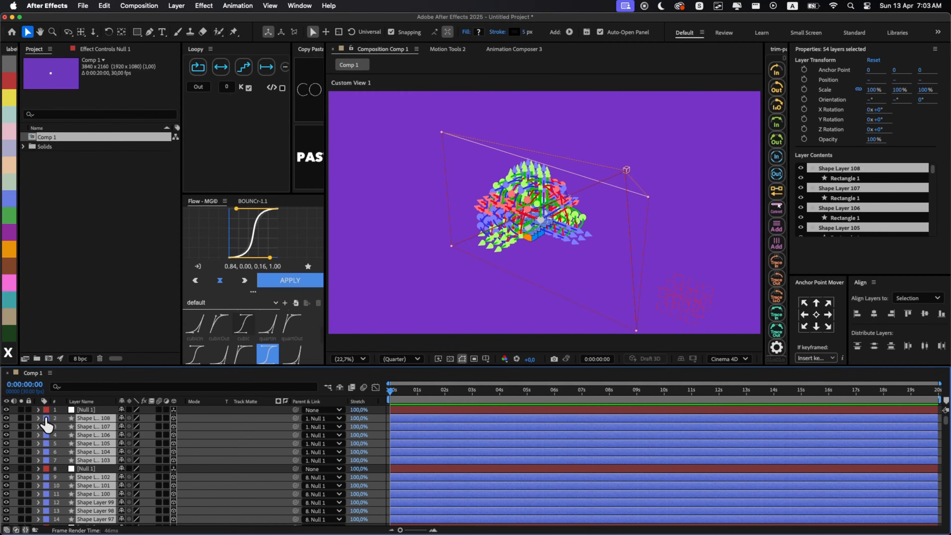
# - Change the label color of the second tier's selected face layers to yellow
pyautogui.click(46, 427)
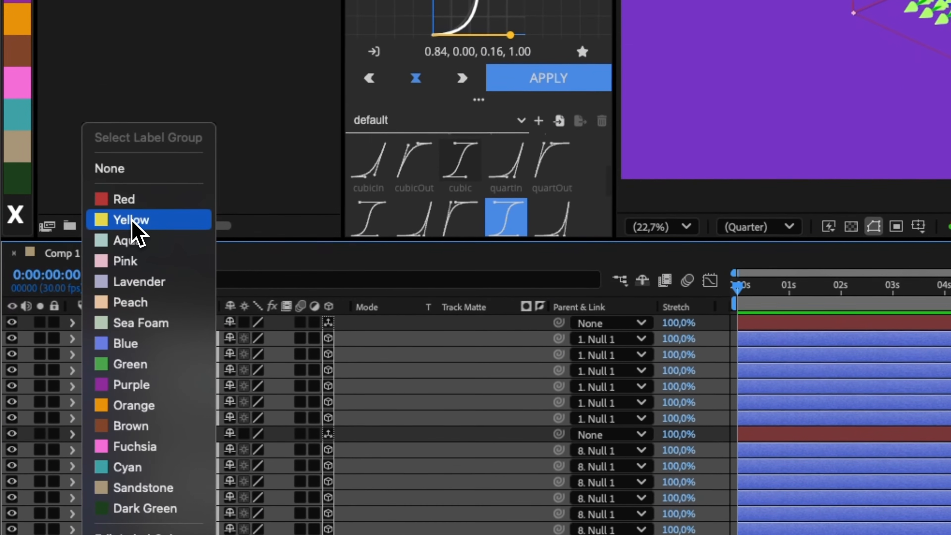
pyautogui.click(90, 307)
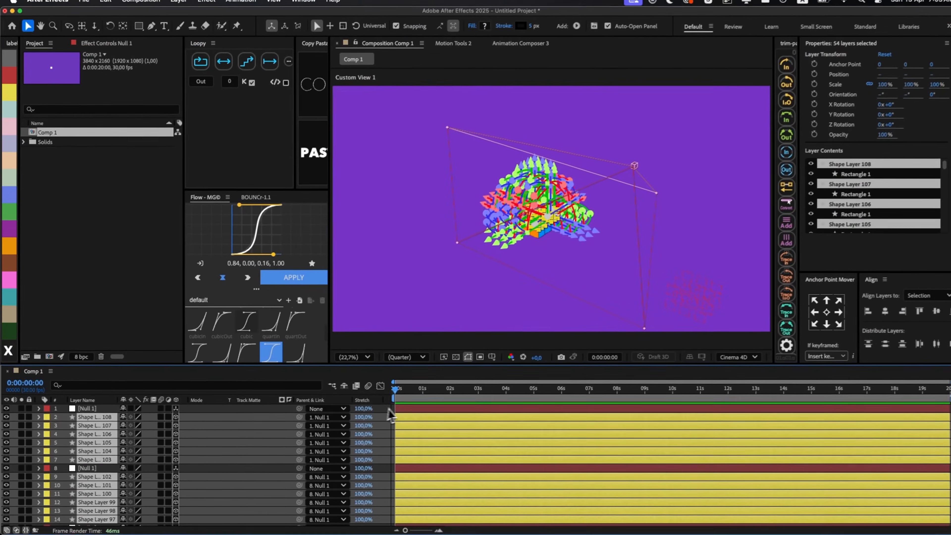
pyautogui.click(460, 398)
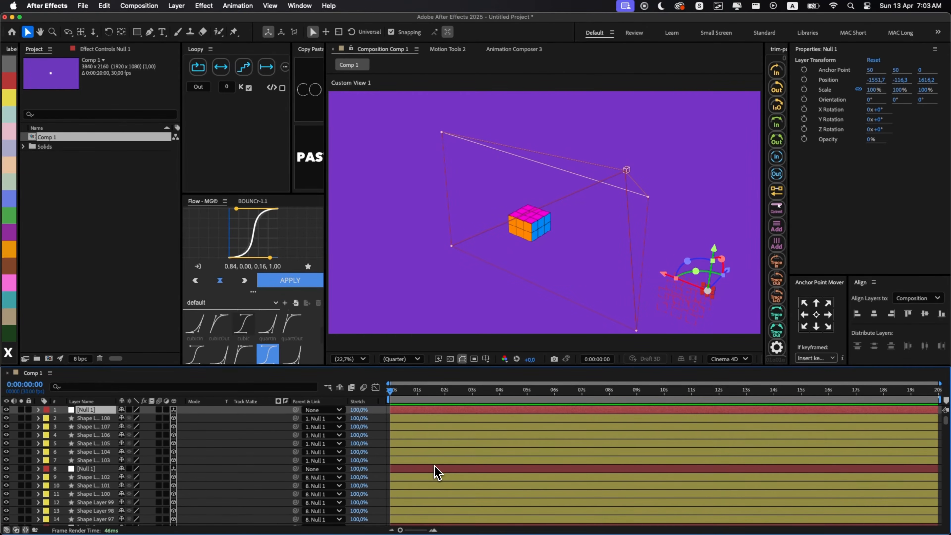
# - Select the second tier's nulls and yellow face layers, duplicate them, and bring the copies to the top of the stack
pyautogui.press('`')
pyautogui.scroll(-5, 454, 424)
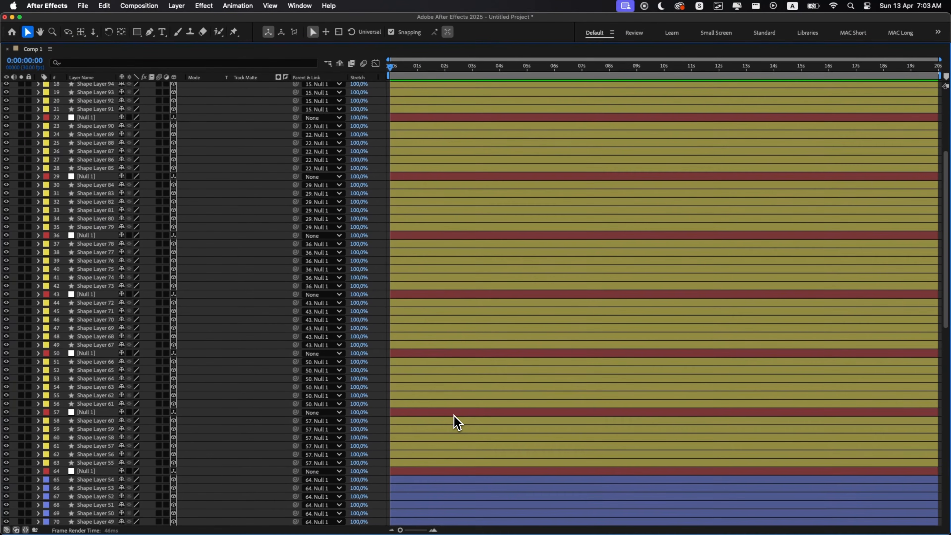
pyautogui.press('super+a')
pyautogui.scroll(5, 442, 419)
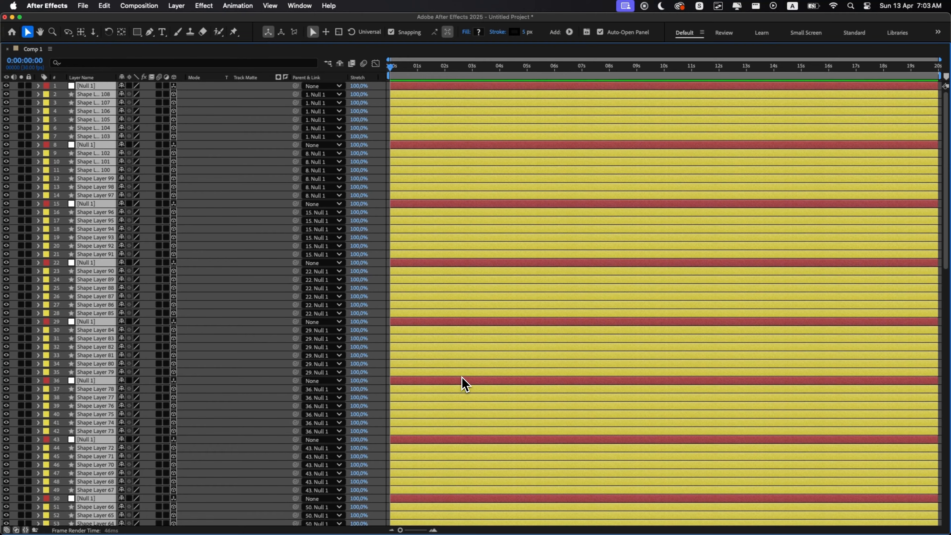
pyautogui.press('super+bracketright')
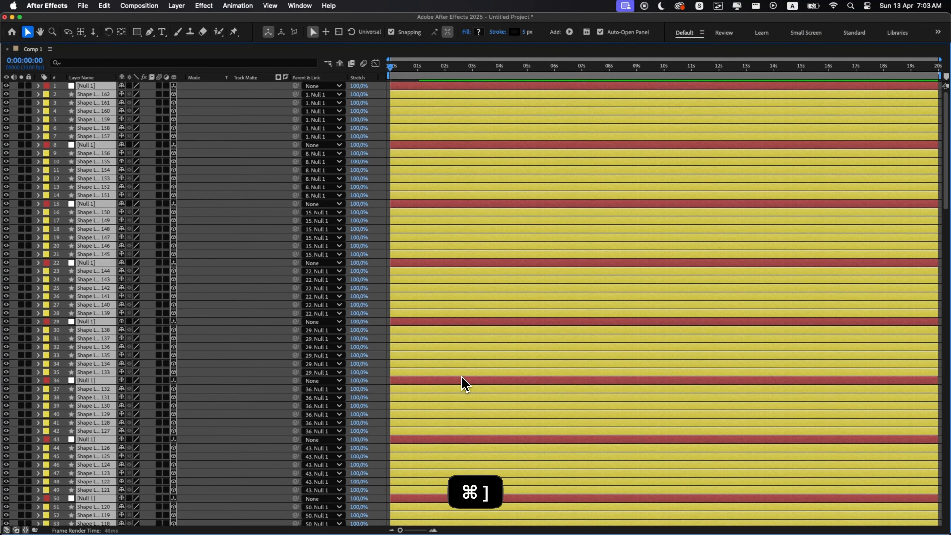
pyautogui.press('`')
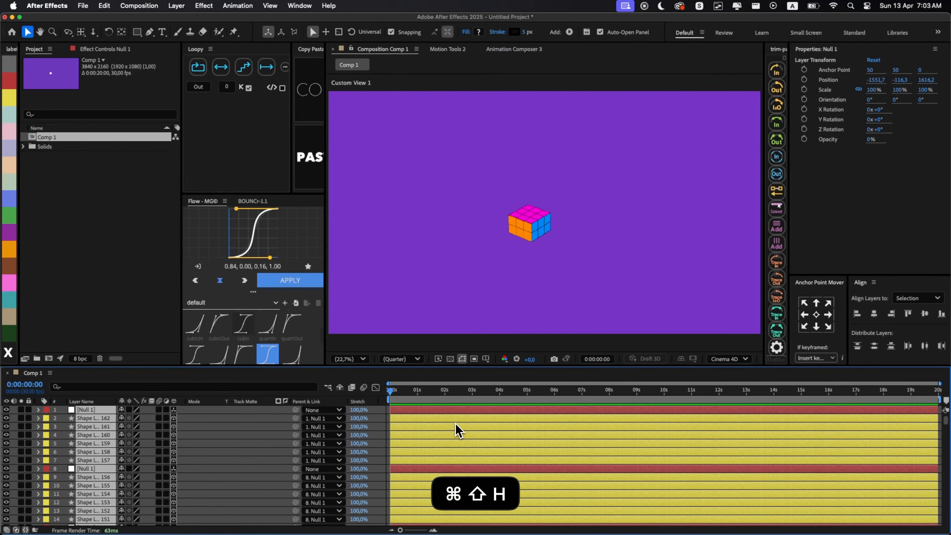
pyautogui.press('super+shift+h')
# - Select the nine nulls of the newest copies and offset their Y position by -150 to build the third tier
pyautogui.press('`')
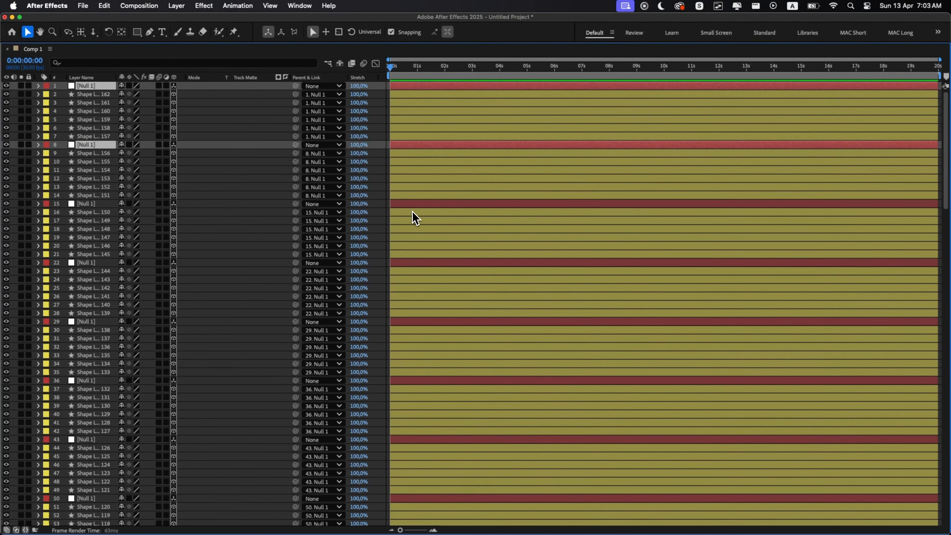
pyautogui.scroll(-4, 412, 375)
pyautogui.press('`')
pyautogui.press('p')
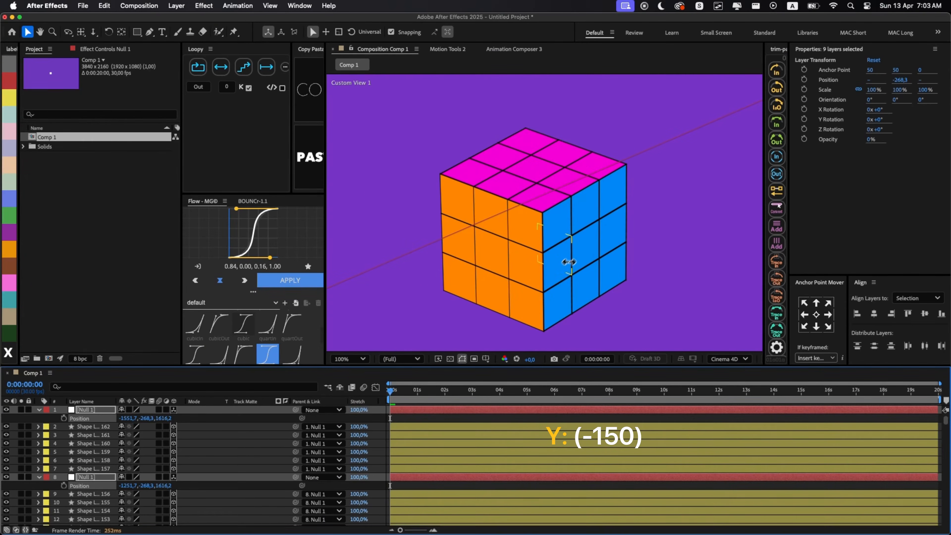
pyautogui.press('p')
pyautogui.hotkey('alt', '/')
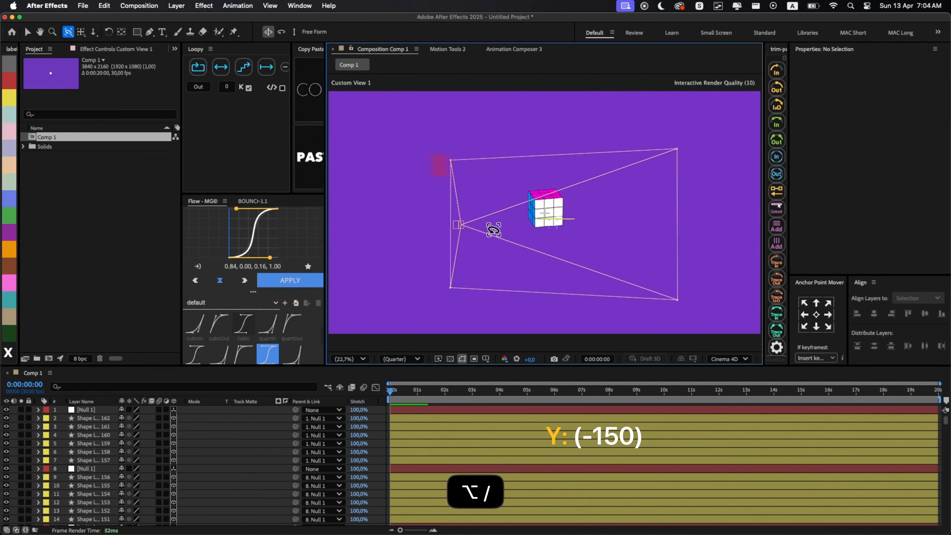
# - Change the label color of the third tier's face layers to green
pyautogui.press('`')
pyautogui.press('super+a')
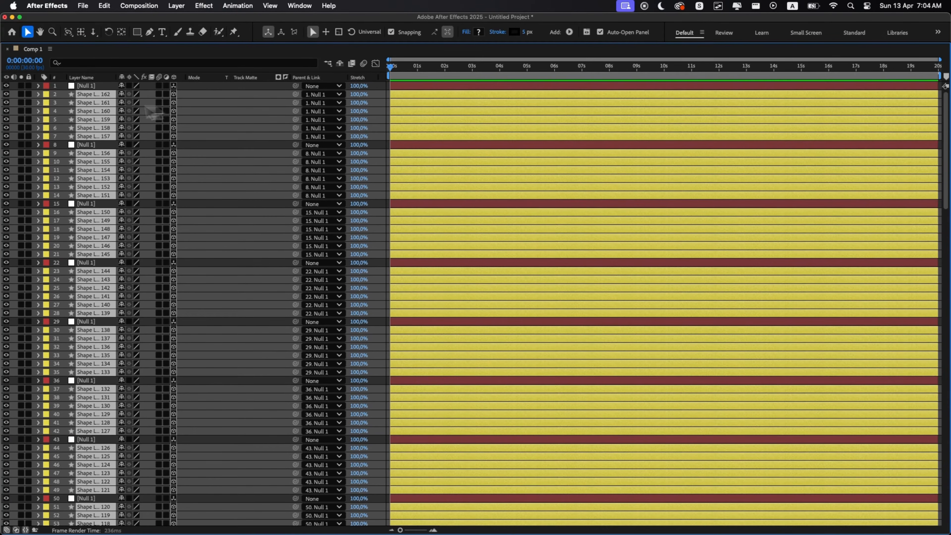
pyautogui.click(46, 100)
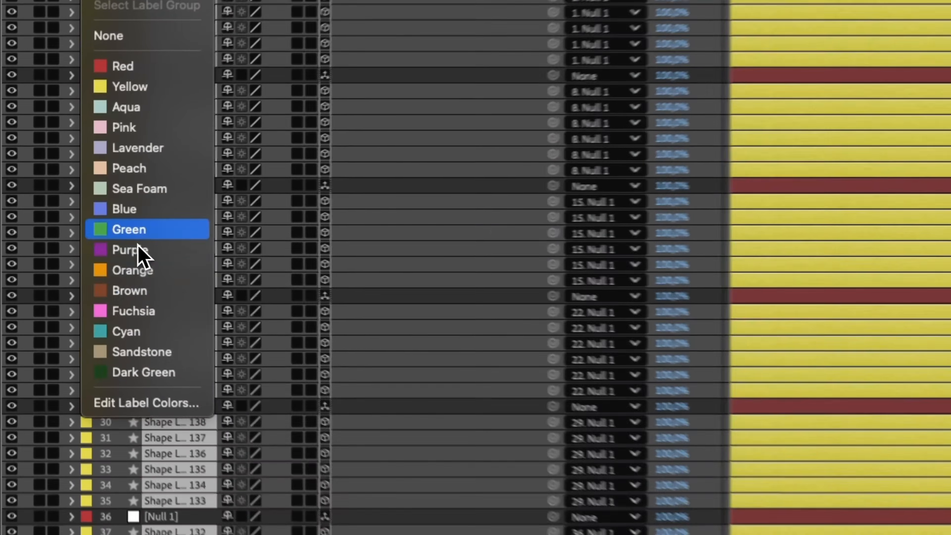
pyautogui.click(72, 228)
pyautogui.click(426, 88)
pyautogui.press('`')
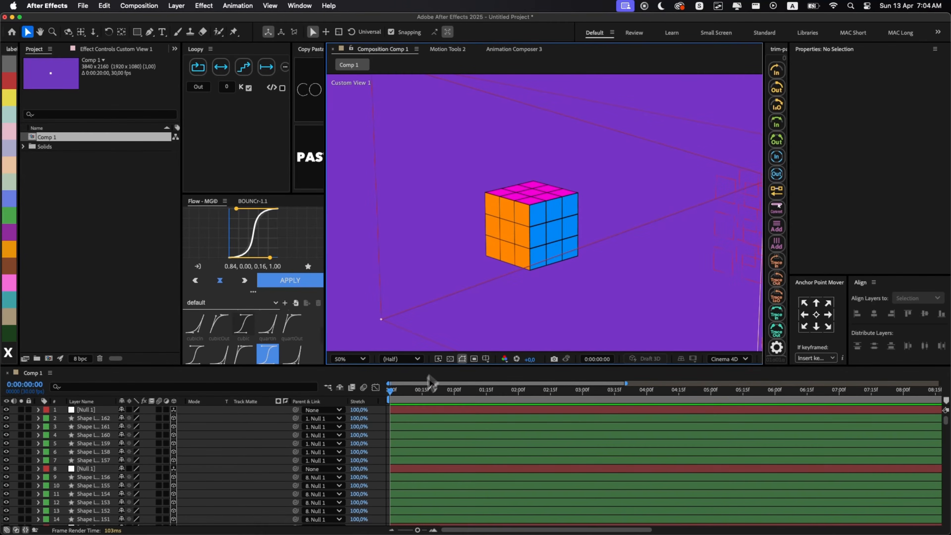
# - Hide all layers of the green third tier and the yellow second tier, including their nulls
pyautogui.press('`')
pyautogui.scroll(-1, 416, 390)
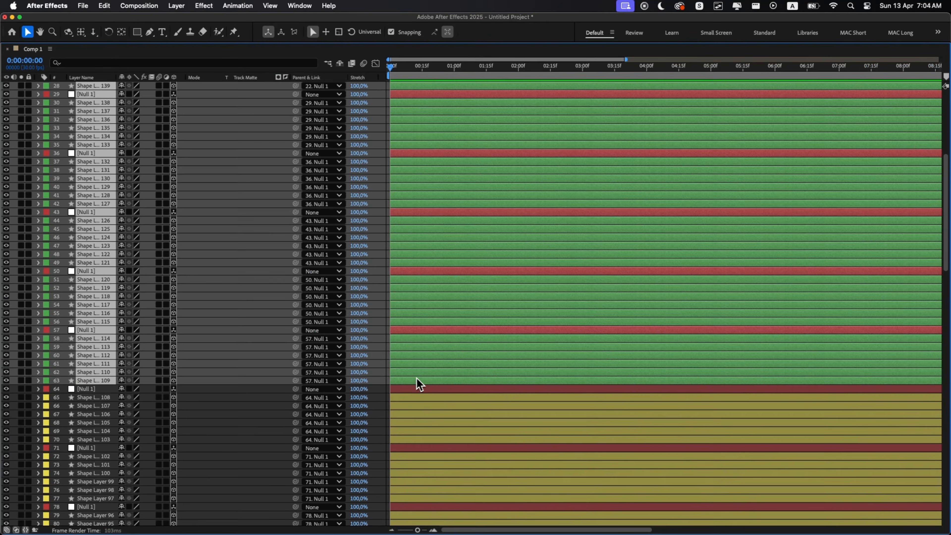
pyautogui.press('`')
pyautogui.press('super+z')
pyautogui.press('`')
pyautogui.scroll(-20, 499, 460)
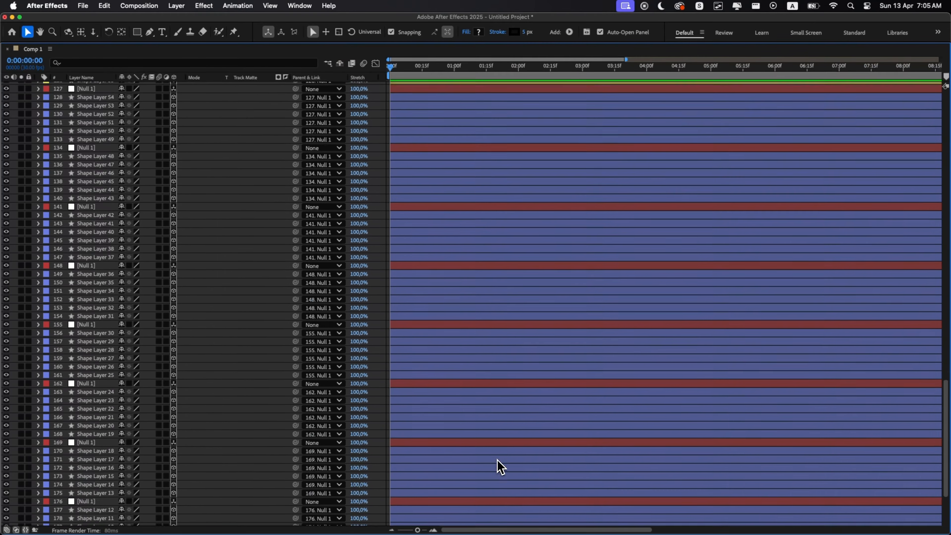
pyautogui.scroll(7, 464, 444)
pyautogui.scroll(15, 420, 312)
pyautogui.keyDown('shift'); pyautogui.click(23, 248); pyautogui.keyUp('shift')
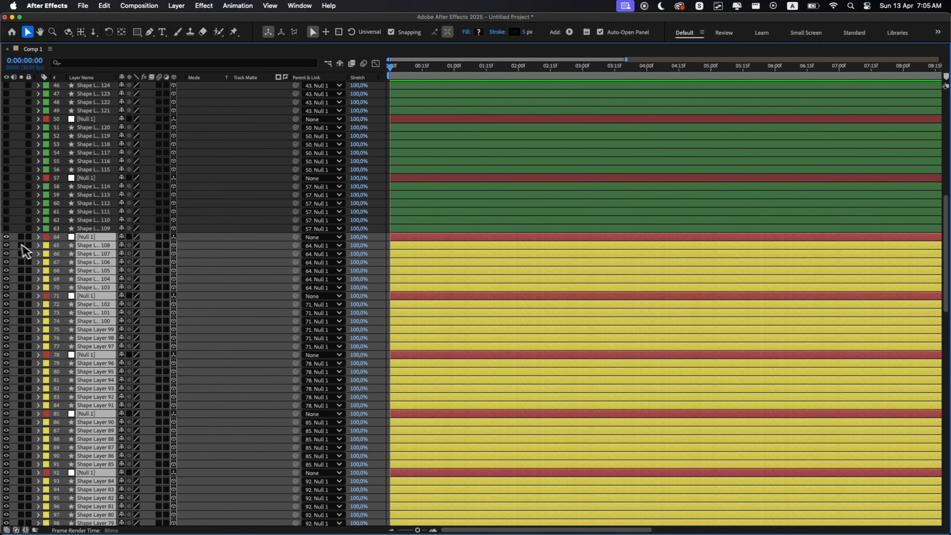
pyautogui.press('`')
pyautogui.press('BackSpace')
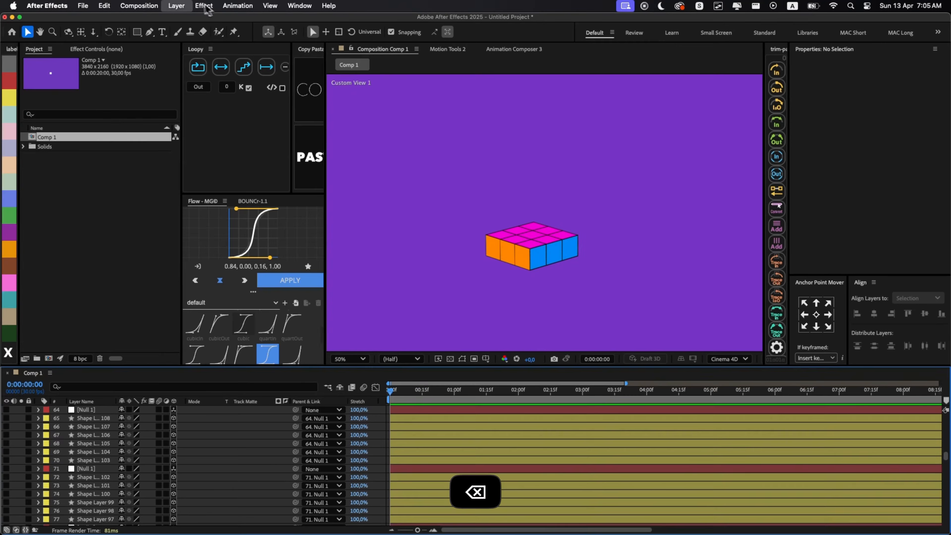
# - Create a new null object as a 3D layer and show the layer controls in the composition view
pyautogui.click(176, 5)
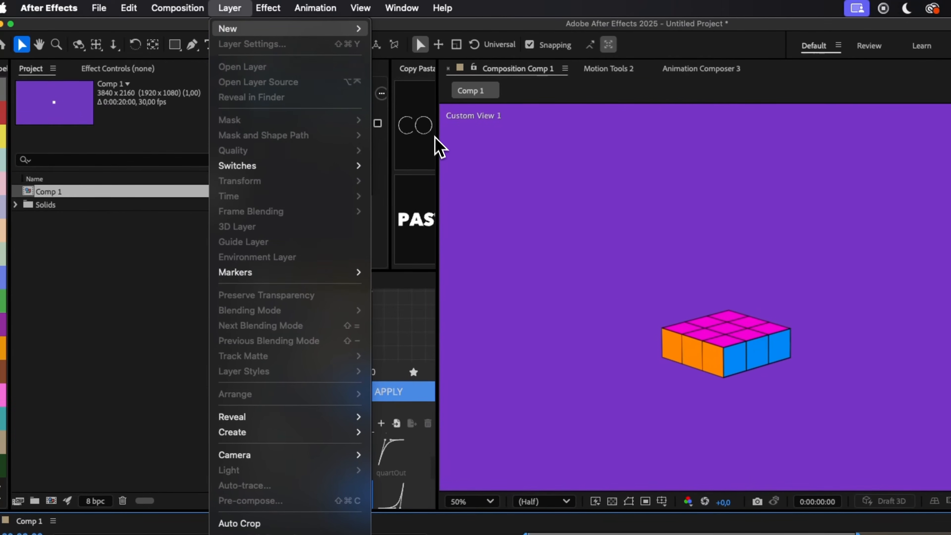
pyautogui.moveTo(290, 28)
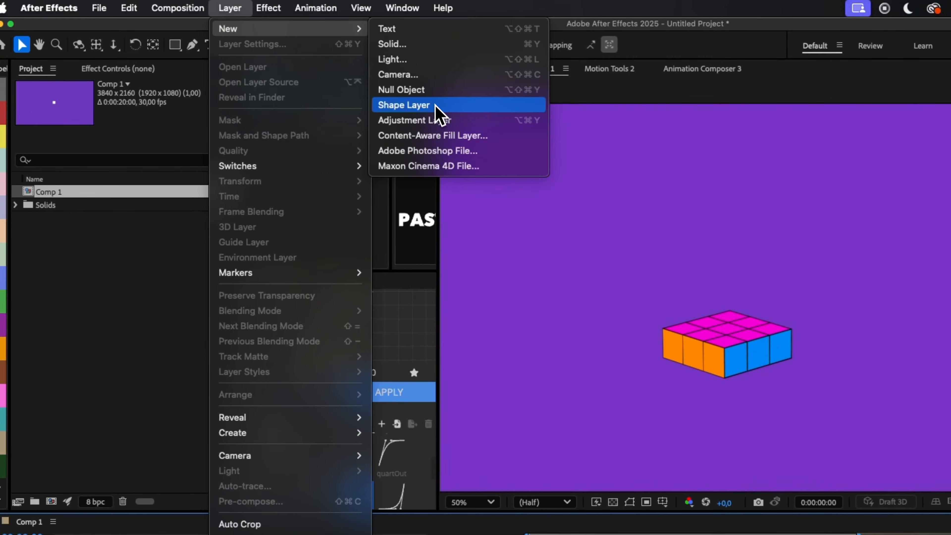
pyautogui.click(426, 92)
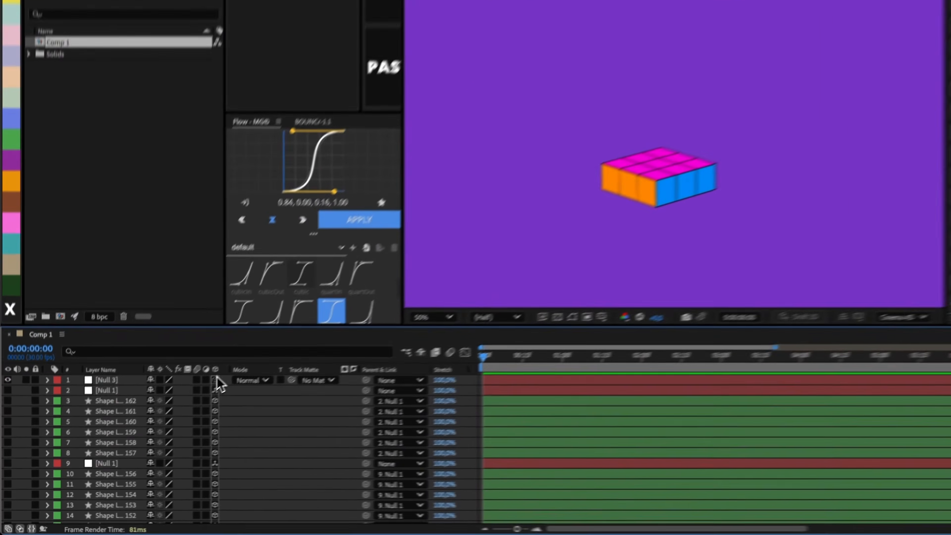
pyautogui.click(216, 380)
pyautogui.click(122, 380)
pyautogui.press('super+shift+h')
pyautogui.scroll(1, 526, 257)
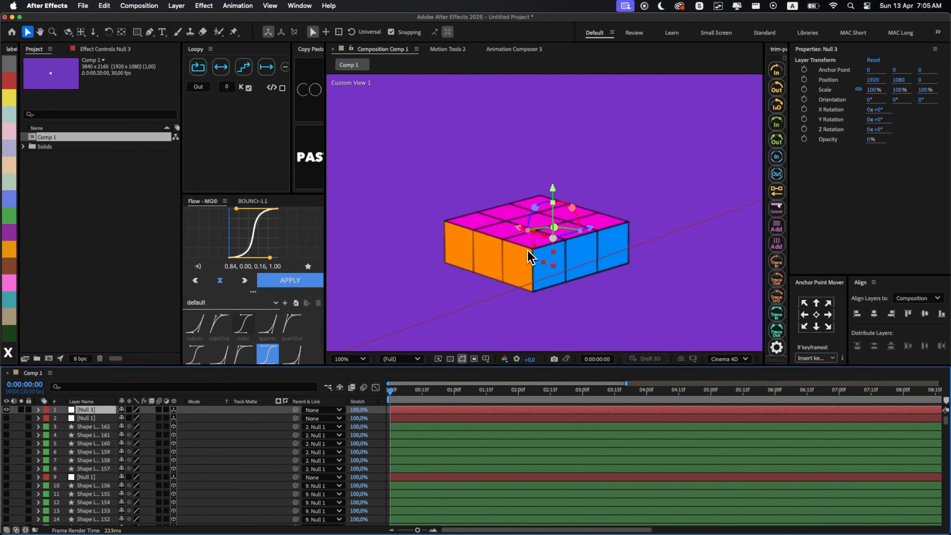
# - Switch the composition's 3D view to Top
pyautogui.moveTo(541, 250); pyautogui.dragTo(528, 290)
pyautogui.moveTo(528, 289); pyautogui.dragTo(527, 295)
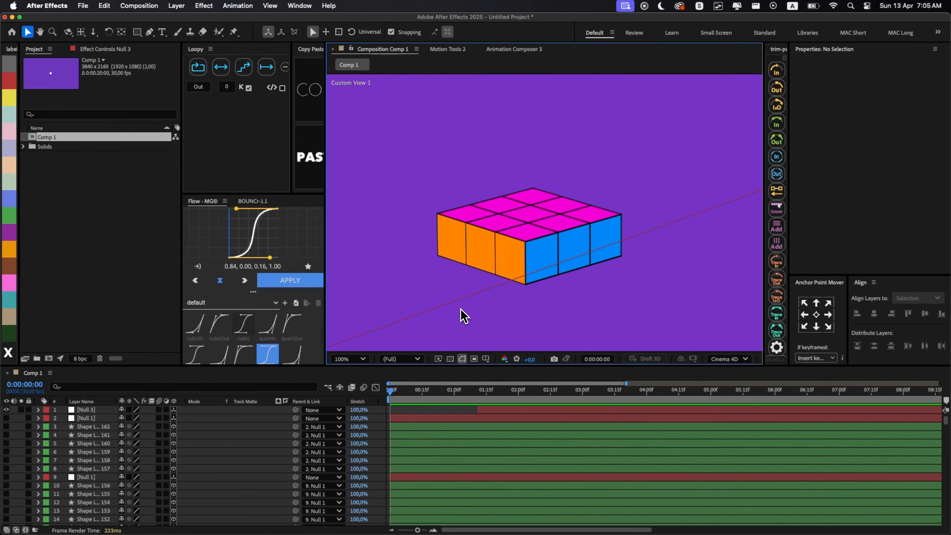
pyautogui.rightClick(461, 309)
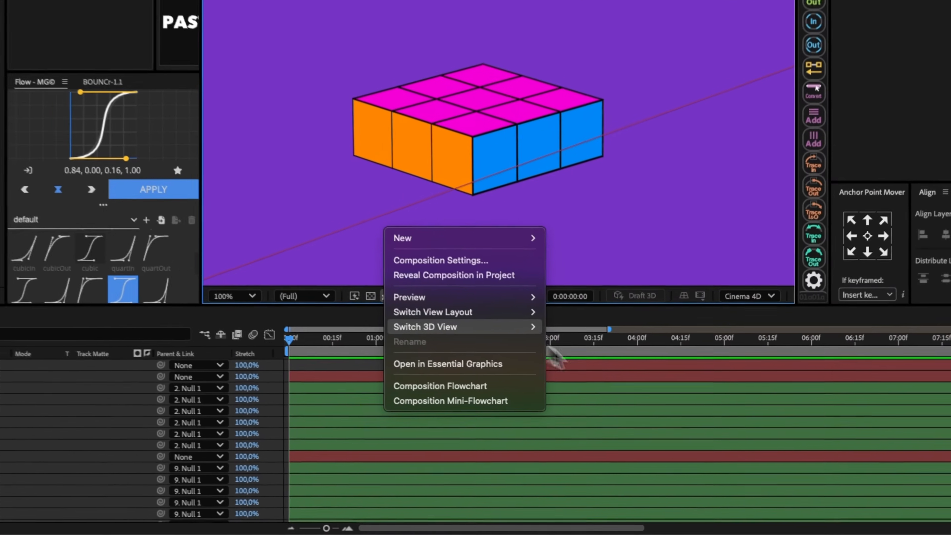
pyautogui.moveTo(566, 386)
pyautogui.click(624, 441)
# - Solo the bottom tier's center top face with the new null and snap the null to the face's center
pyautogui.moveTo(626, 222); pyautogui.dragTo(556, 284)
pyautogui.click(532, 203)
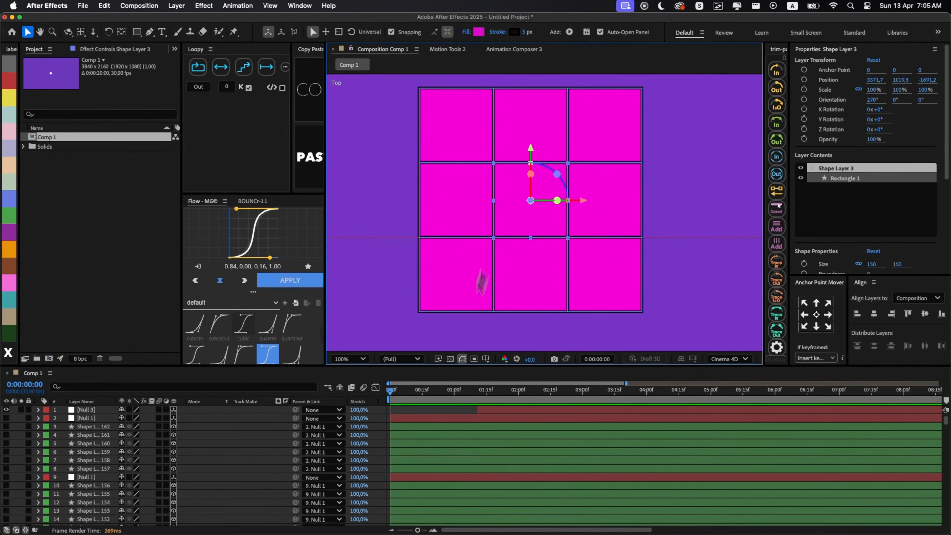
pyautogui.scroll(-20, 433, 464)
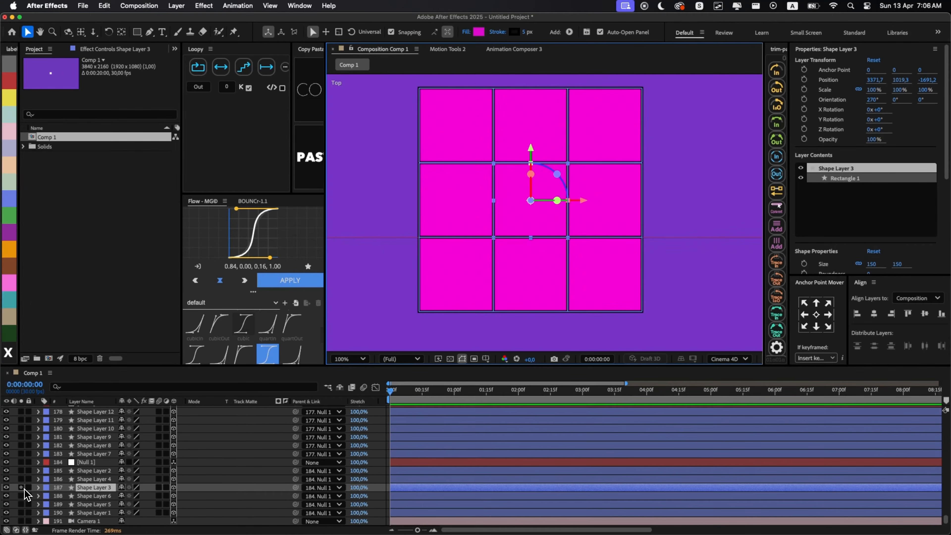
pyautogui.click(21, 487)
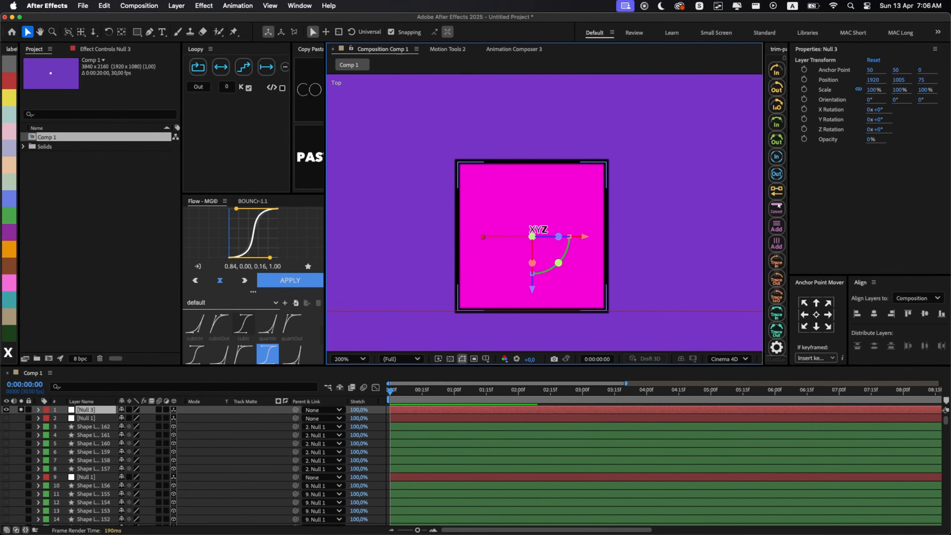
pyautogui.moveTo(533, 261); pyautogui.dragTo(541, 209)
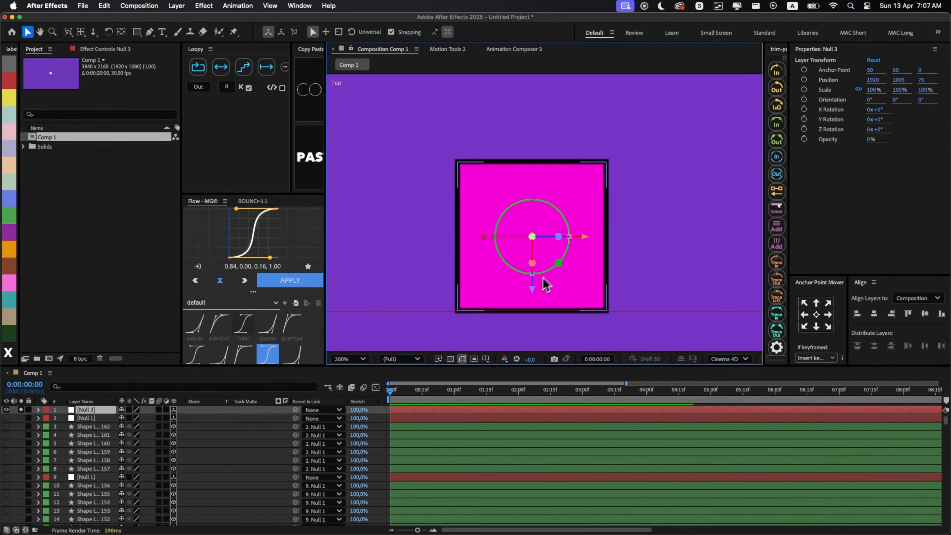
# - Turn off solo for the new null and the center face layer, and rename the null 1
pyautogui.click(21, 410)
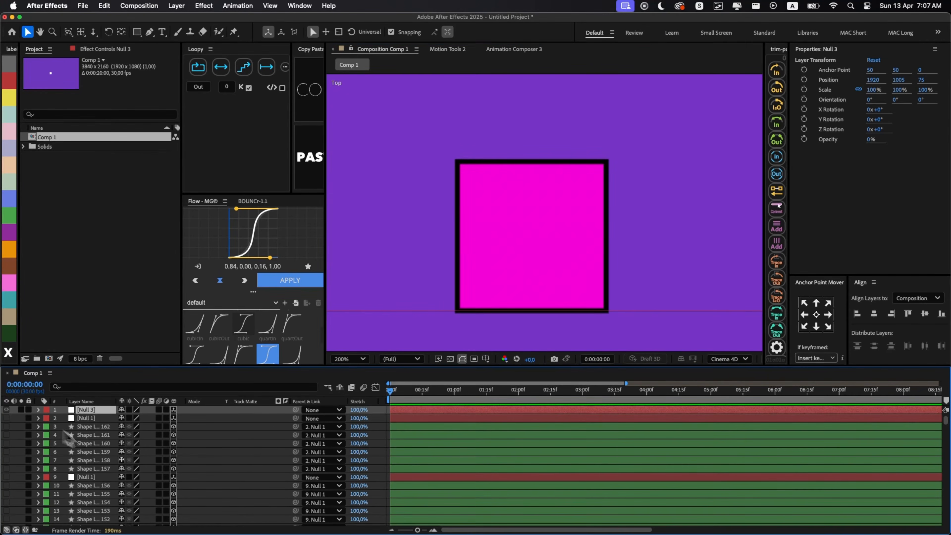
pyautogui.scroll(-20, 87, 465)
pyautogui.click(21, 488)
pyautogui.hotkey('shift', '/')
pyautogui.scroll(20, 449, 465)
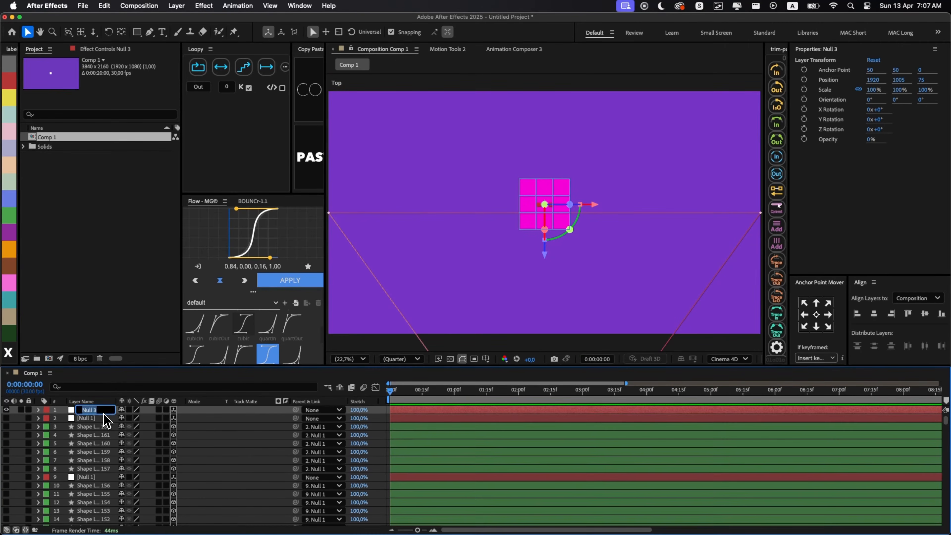
pyautogui.write('1')
# - Parent the nine cube nulls of the blue-labeled bottom tier to null 1
pyautogui.click(96, 418)
pyautogui.press('`')
pyautogui.scroll(-20, 463, 472)
pyautogui.click(91, 463)
pyautogui.keyDown('super'); pyautogui.click(92, 403); pyautogui.keyUp('super')
pyautogui.keyDown('super'); pyautogui.click(92, 344); pyautogui.keyUp('super')
pyautogui.keyDown('super'); pyautogui.click(93, 286); pyautogui.keyUp('super')
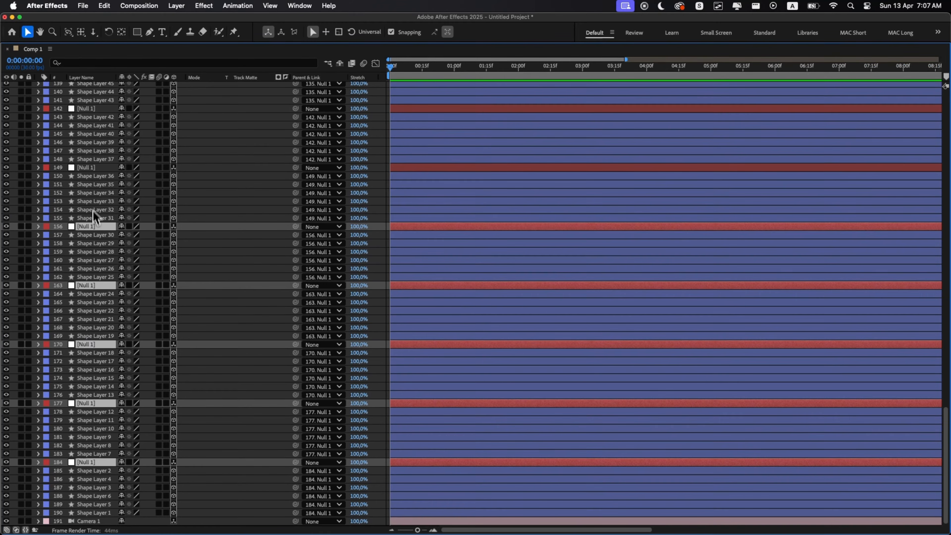
pyautogui.keyDown('super'); pyautogui.click(93, 167); pyautogui.keyUp('super')
pyautogui.keyDown('super'); pyautogui.click(92, 109); pyautogui.keyUp('super')
pyautogui.scroll(10, 92, 110)
pyautogui.keyDown('super'); pyautogui.click(89, 310); pyautogui.keyUp('super')
pyautogui.keyDown('super'); pyautogui.click(90, 251); pyautogui.keyUp('super')
pyautogui.click(319, 252)
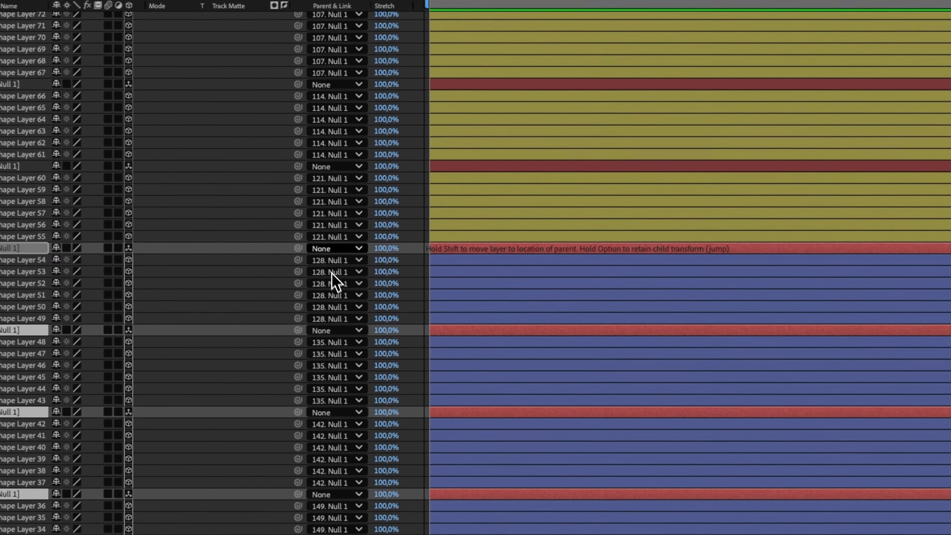
pyautogui.click(332, 273)
pyautogui.press('`')
# - Make all layers visible again with the layer controls hidden, and switch the 3D view to Custom View 1
pyautogui.scroll(20, 440, 421)
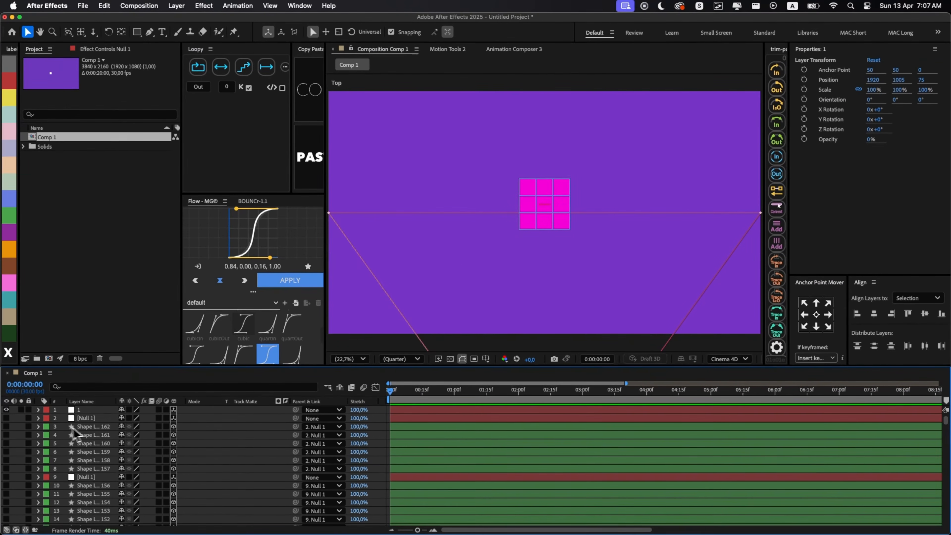
pyautogui.press('super+a')
pyautogui.press('super+shift+h')
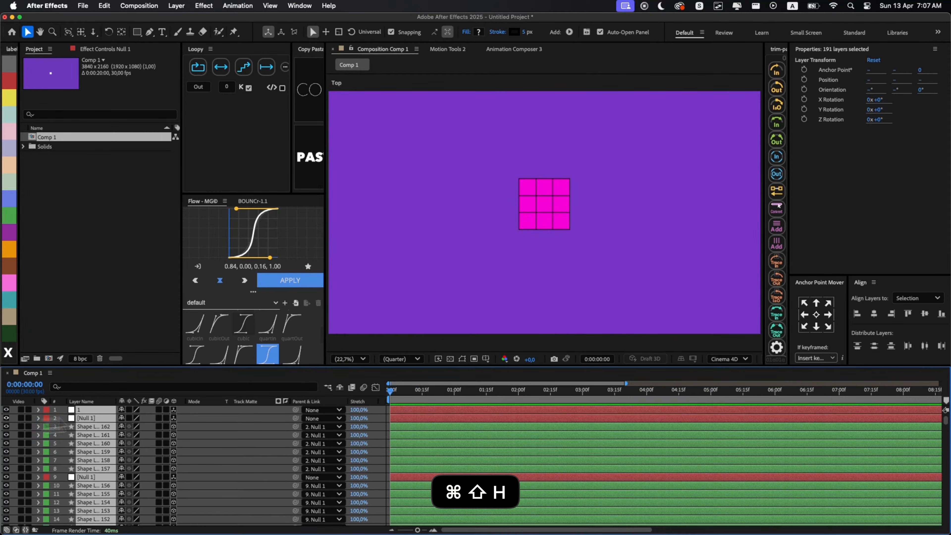
pyautogui.rightClick(442, 283)
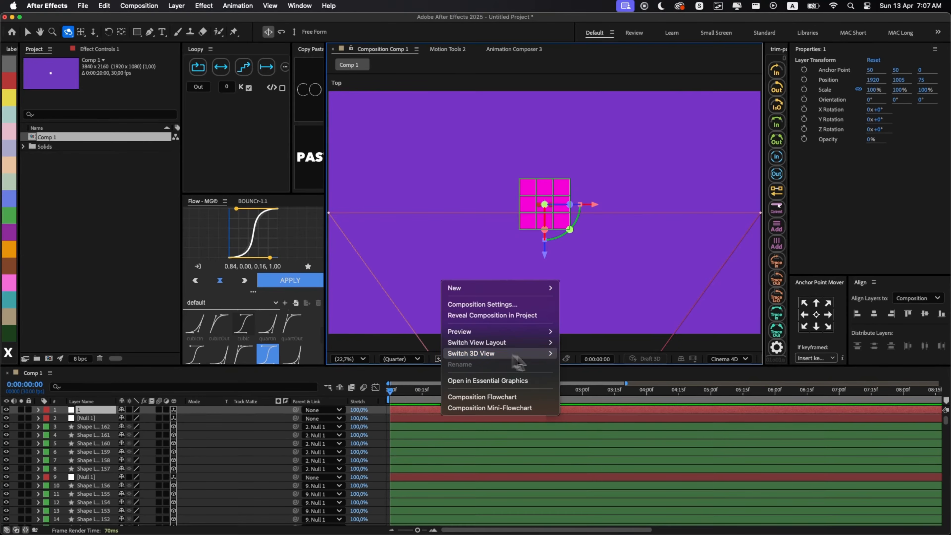
pyautogui.moveTo(515, 354)
pyautogui.click(595, 442)
# - Try turning the bottom tier by changing null 1's Y rotation to about 181°, and inspect the cube from another angle
pyautogui.press('r')
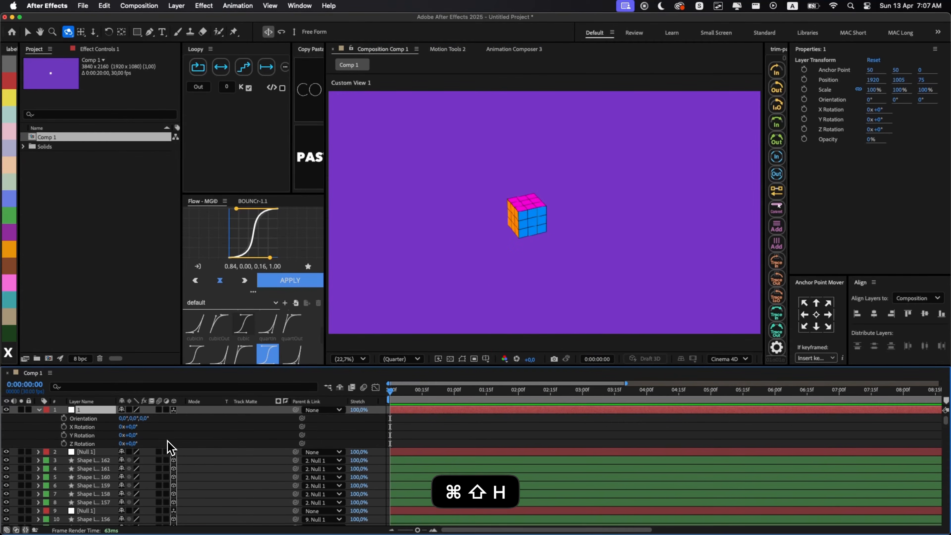
pyautogui.moveTo(134, 437); pyautogui.dragTo(225, 439)
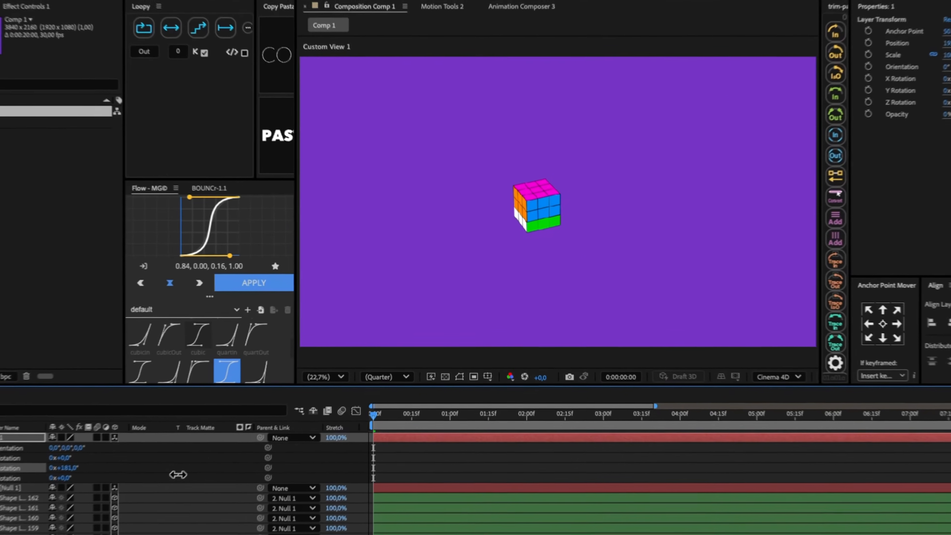
pyautogui.scroll(3, 498, 252)
pyautogui.scroll(2, 616, 157)
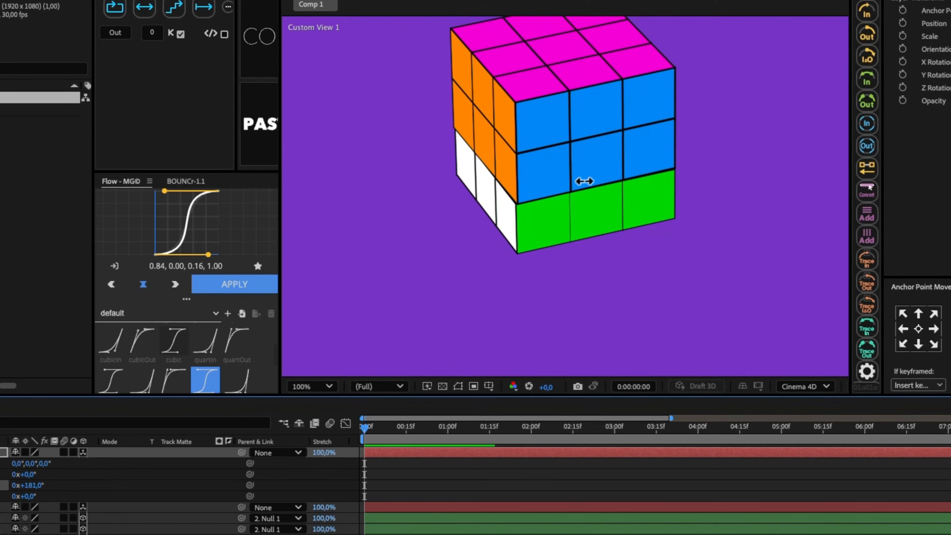
pyautogui.moveTo(586, 165); pyautogui.dragTo(620, 144)
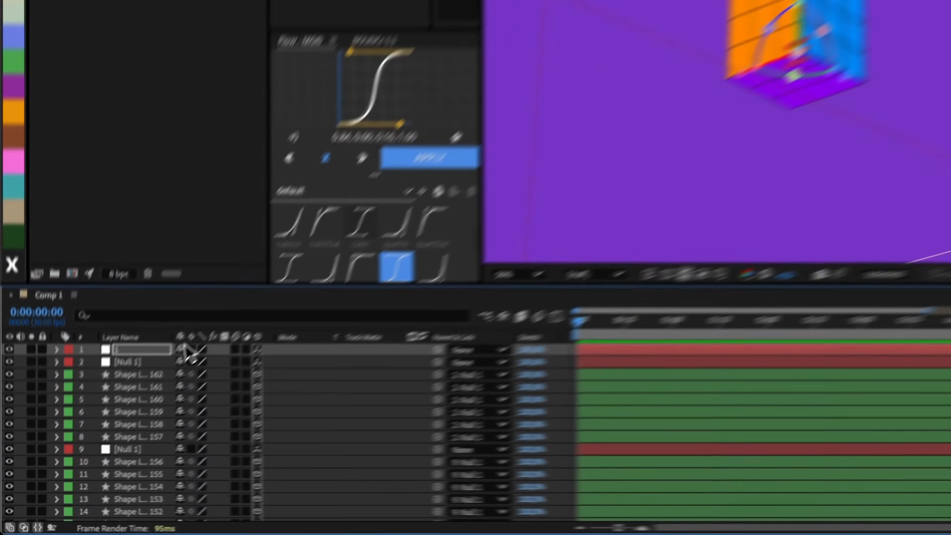
# - Duplicate null 1 and offset the copy's Y position by -150
pyautogui.click(93, 410)
pyautogui.press('super+d')
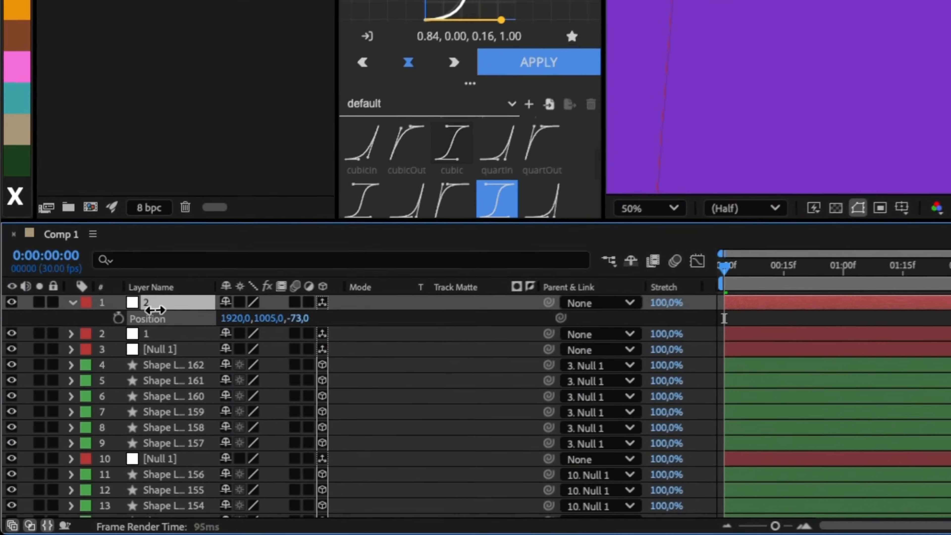
pyautogui.press('super+z')
pyautogui.click(146, 418)
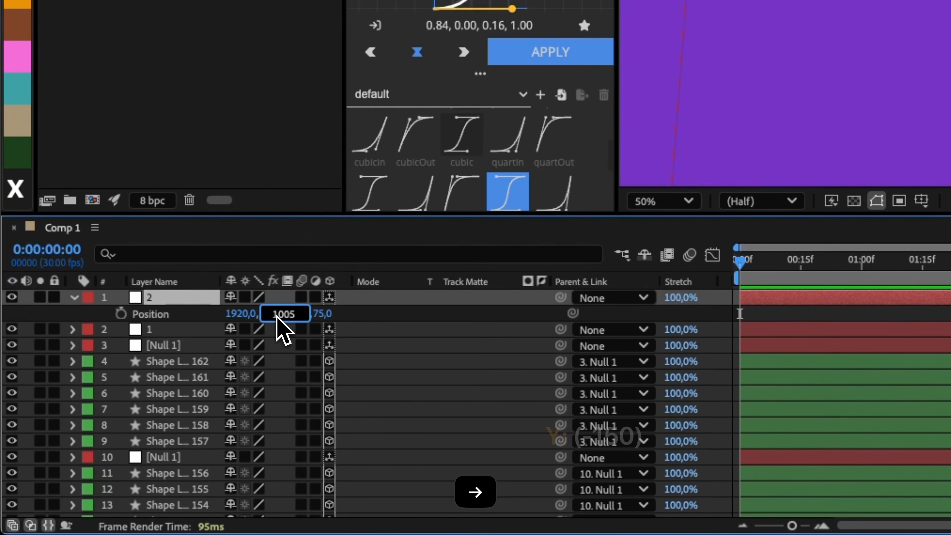
pyautogui.write('-150')
pyautogui.press('Return')
# - Parent the nine cube nulls of the yellow-labeled second tier to null 2
pyautogui.press('`')
pyautogui.scroll(-20, 96, 433)
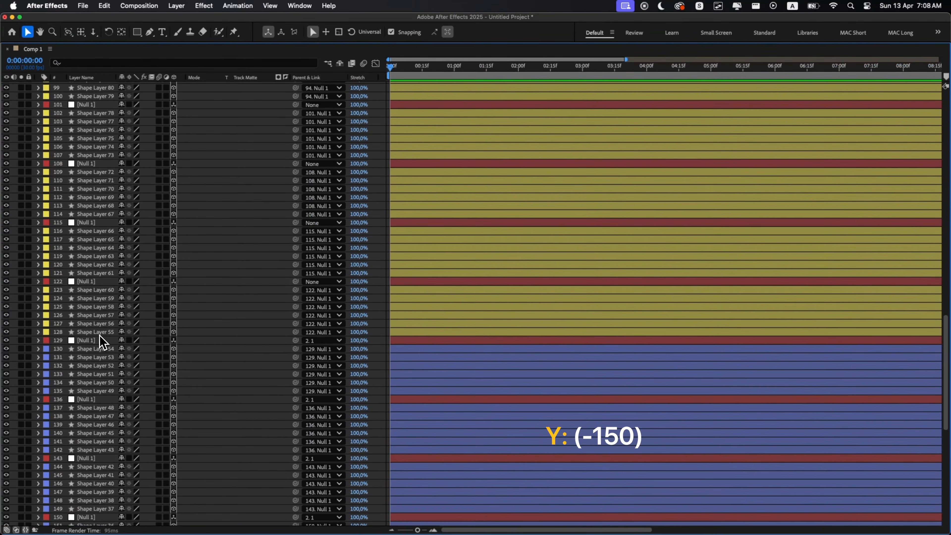
pyautogui.scroll(10, 99, 334)
pyautogui.keyDown('super'); pyautogui.click(93, 365); pyautogui.keyUp('super')
pyautogui.keyDown('super'); pyautogui.click(94, 306); pyautogui.keyUp('super')
pyautogui.keyDown('super'); pyautogui.click(93, 248); pyautogui.keyUp('super')
pyautogui.keyDown('super'); pyautogui.click(92, 188); pyautogui.keyUp('super')
pyautogui.keyDown('super'); pyautogui.click(91, 130); pyautogui.keyUp('super')
pyautogui.scroll(10, 89, 112)
pyautogui.keyDown('super'); pyautogui.click(88, 96); pyautogui.keyUp('super')
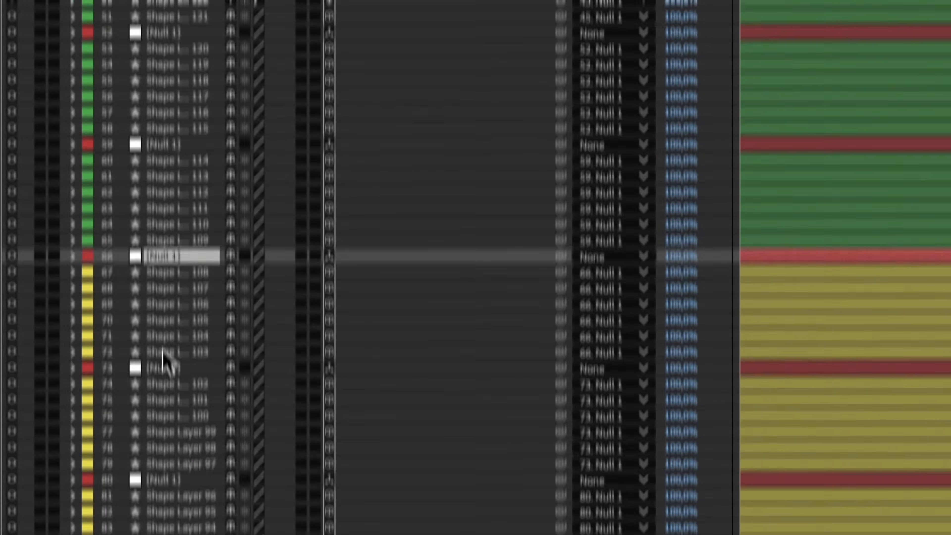
pyautogui.click(598, 161)
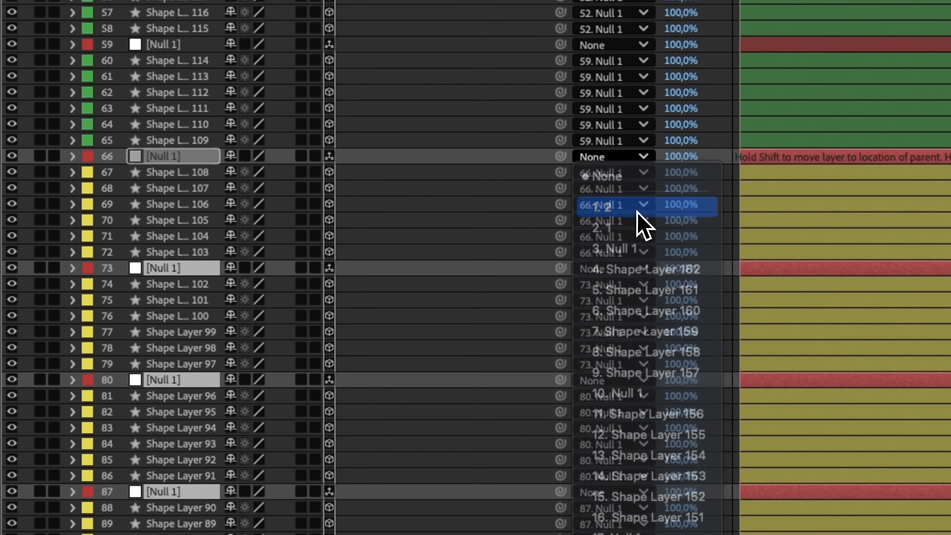
pyautogui.click(638, 212)
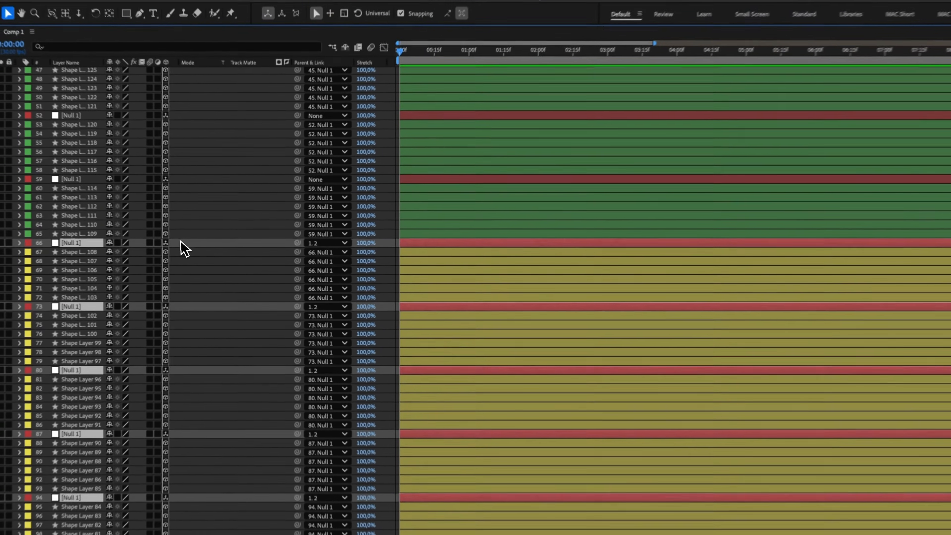
# - Duplicate null 2 and move the copy up to a Y position of 705
pyautogui.scroll(15, 185, 249)
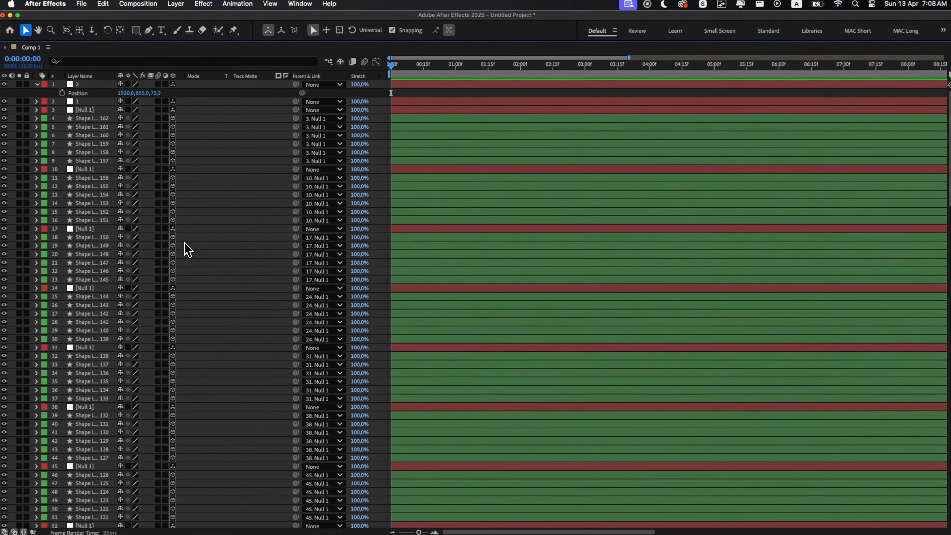
pyautogui.click(98, 85)
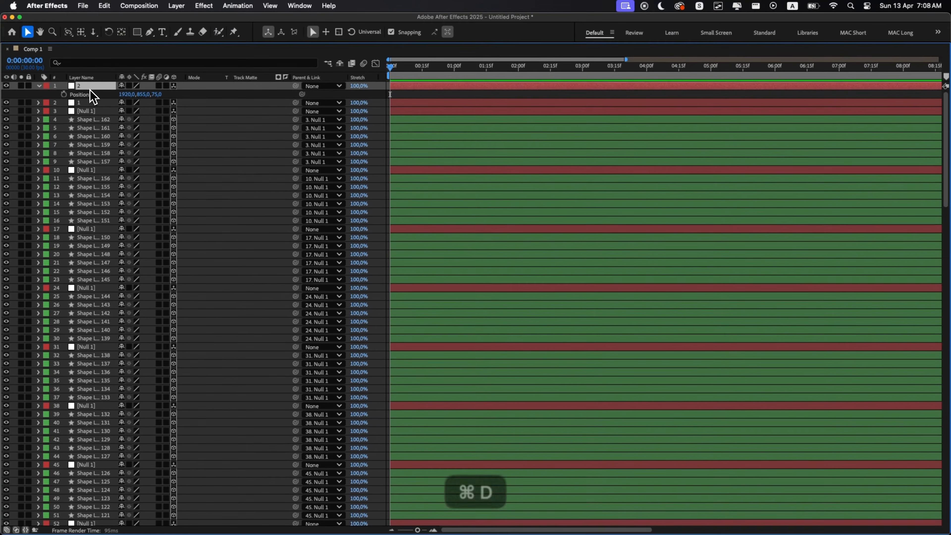
pyautogui.press('super+d')
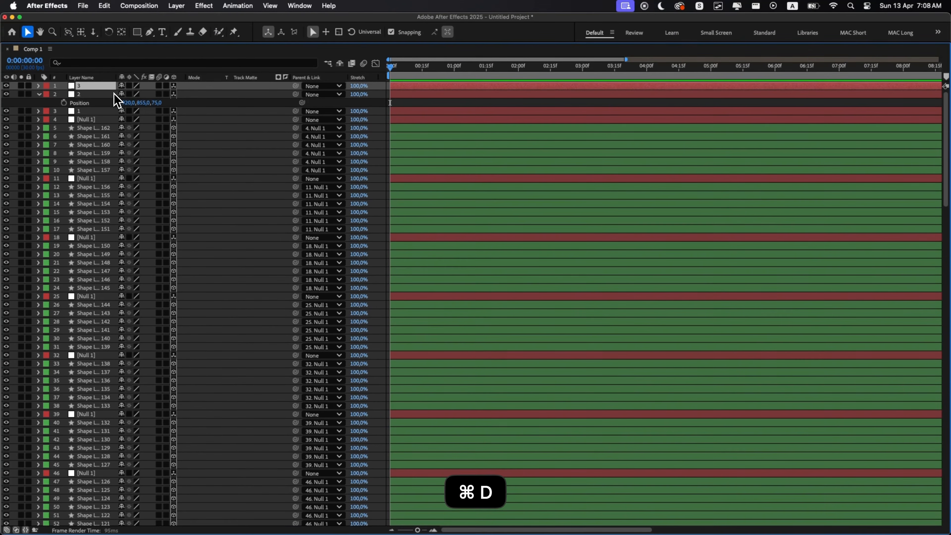
pyautogui.press('p')
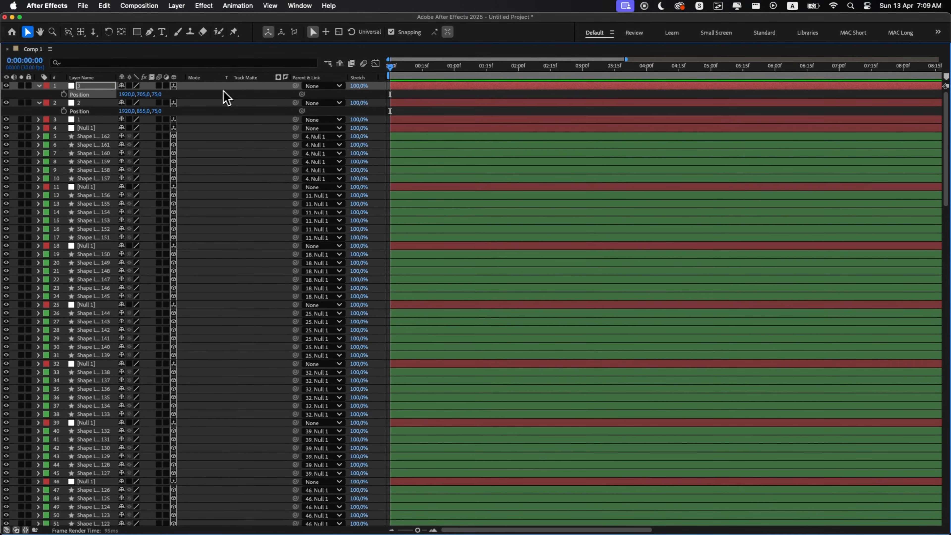
# - Parent the nine cube nulls of the green-labeled top tier to null 3
pyautogui.scroll(-15, 75, 173)
pyautogui.scroll(14, 74, 171)
pyautogui.scroll(-5, 75, 173)
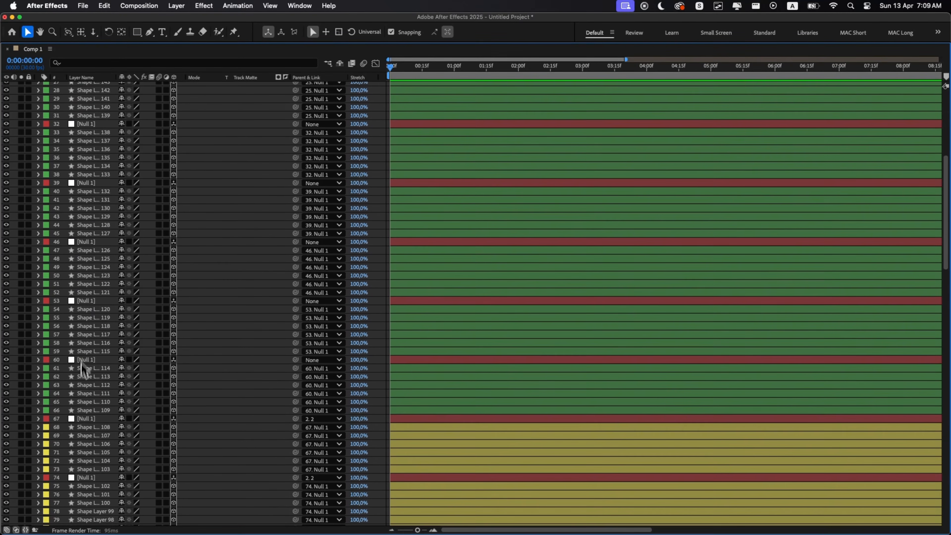
pyautogui.click(83, 359)
pyautogui.keyDown('super'); pyautogui.click(88, 301); pyautogui.keyUp('super')
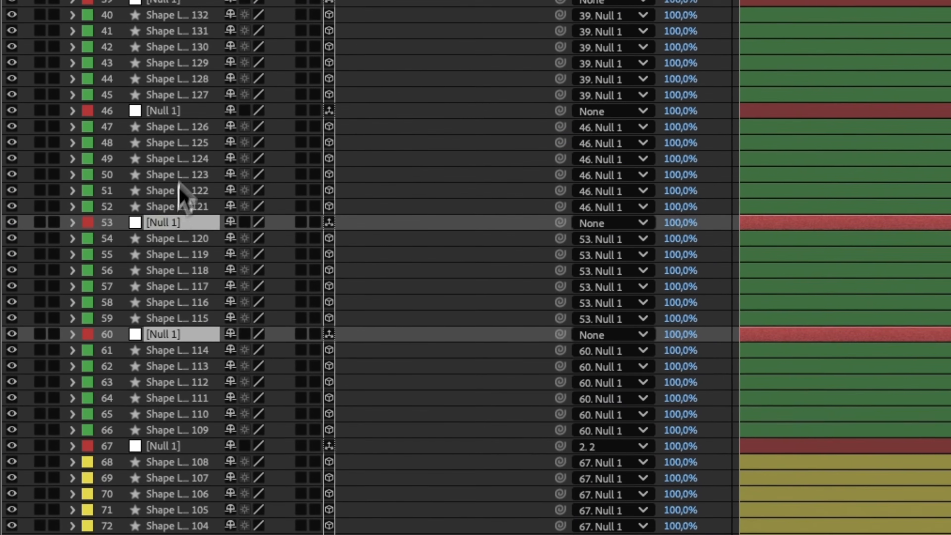
pyautogui.scroll(10, 179, 183)
pyautogui.keyDown('super'); pyautogui.click(163, 455); pyautogui.keyUp('super')
pyautogui.keyDown('super'); pyautogui.click(168, 341); pyautogui.keyUp('super')
pyautogui.keyDown('super'); pyautogui.click(172, 230); pyautogui.keyUp('super')
pyautogui.keyDown('super'); pyautogui.click(175, 119); pyautogui.keyUp('super')
pyautogui.keyDown('super'); pyautogui.click(175, 7); pyautogui.keyUp('super')
pyautogui.keyDown('super'); pyautogui.click(173, 169); pyautogui.keyUp('super')
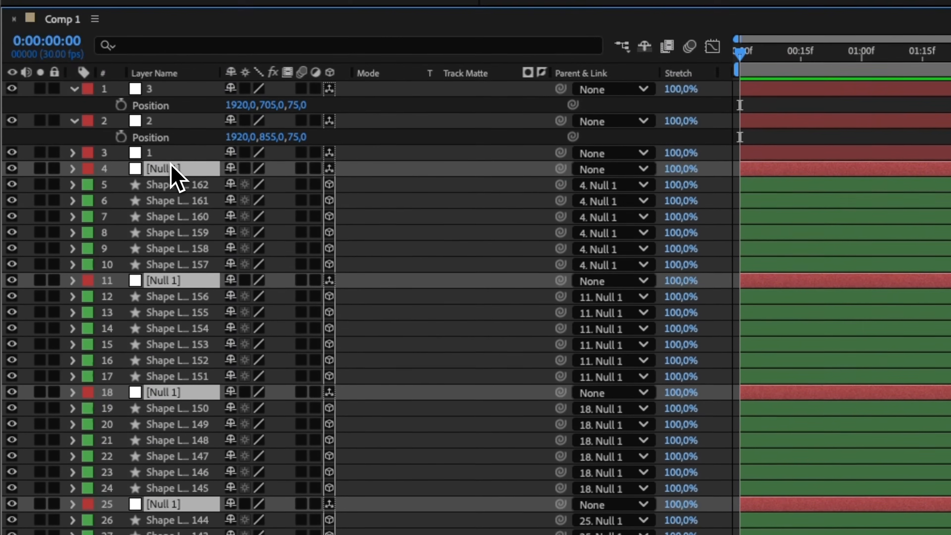
pyautogui.click(631, 171)
pyautogui.click(631, 249)
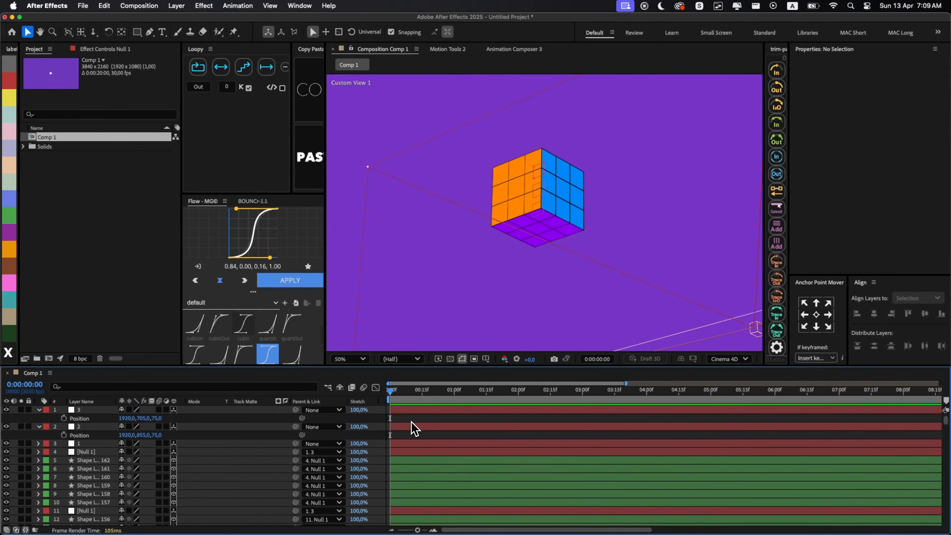
# - Enable Y Rotation keyframes at 0:00:00:00 on nulls 3, 2 and 1 and show only their keyframed properties
pyautogui.click(406, 412)
pyautogui.keyDown('shift'); pyautogui.click(403, 446); pyautogui.keyUp('shift')
pyautogui.press('r')
pyautogui.click(64, 435)
pyautogui.press('u')
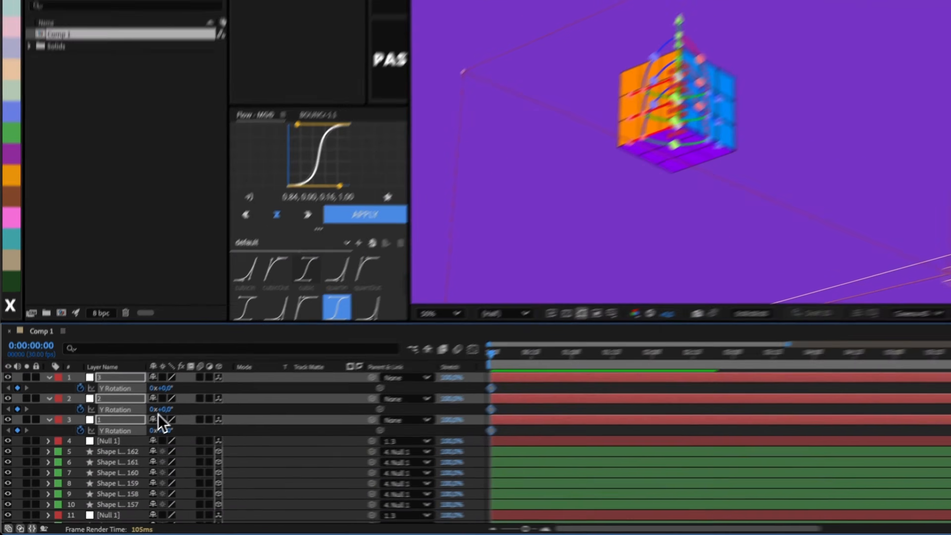
# - Try turning null 3 to a Y rotation of 97° and null 2 to 104°, and undo the rotations
pyautogui.click(153, 436)
pyautogui.moveTo(162, 419); pyautogui.dragTo(182, 419)
pyautogui.moveTo(130, 435); pyautogui.dragTo(186, 436)
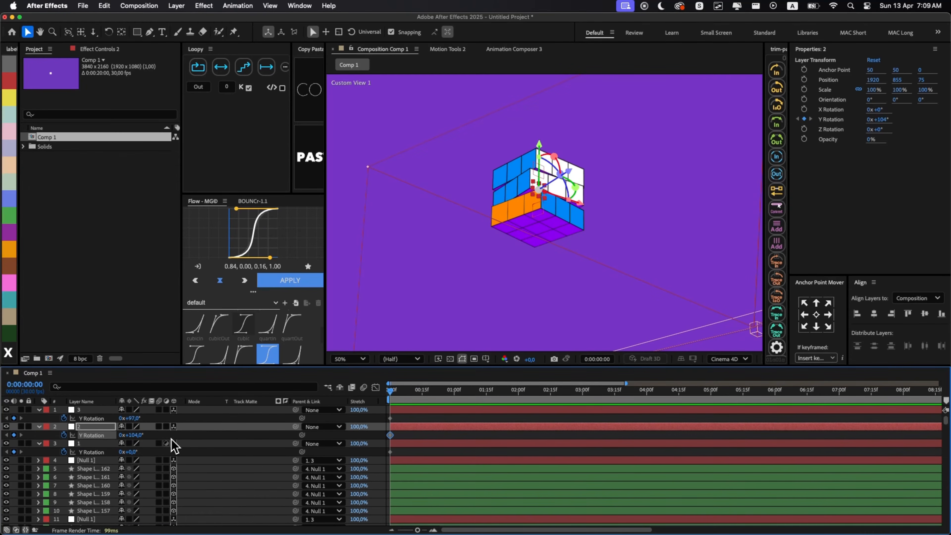
pyautogui.press('super+z')
pyautogui.press('super+z')
pyautogui.press('super+z')
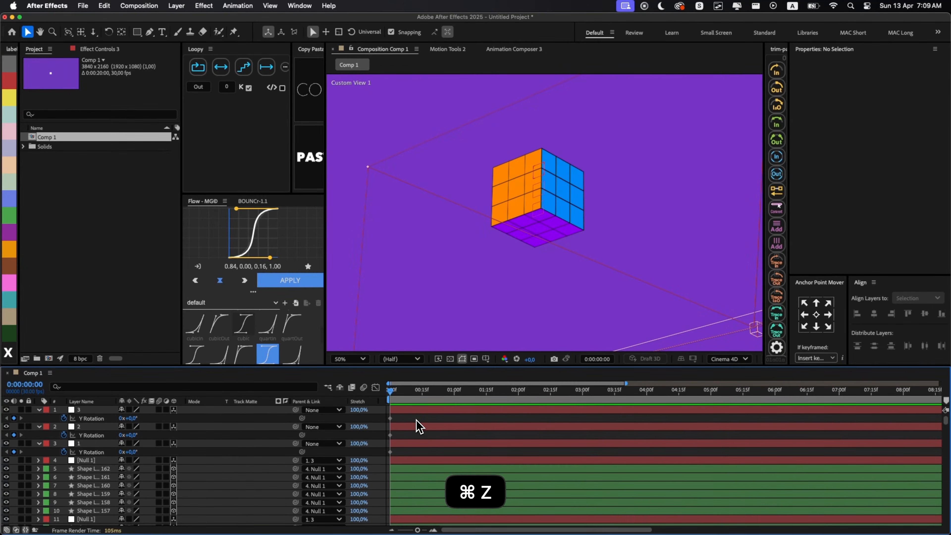
# - Parent nulls 3 and 1 to null 2, and enable Position and X, Y and Z Rotation keyframes on null 2
pyautogui.click(99, 411)
pyautogui.keyDown('super'); pyautogui.click(92, 445); pyautogui.keyUp('super')
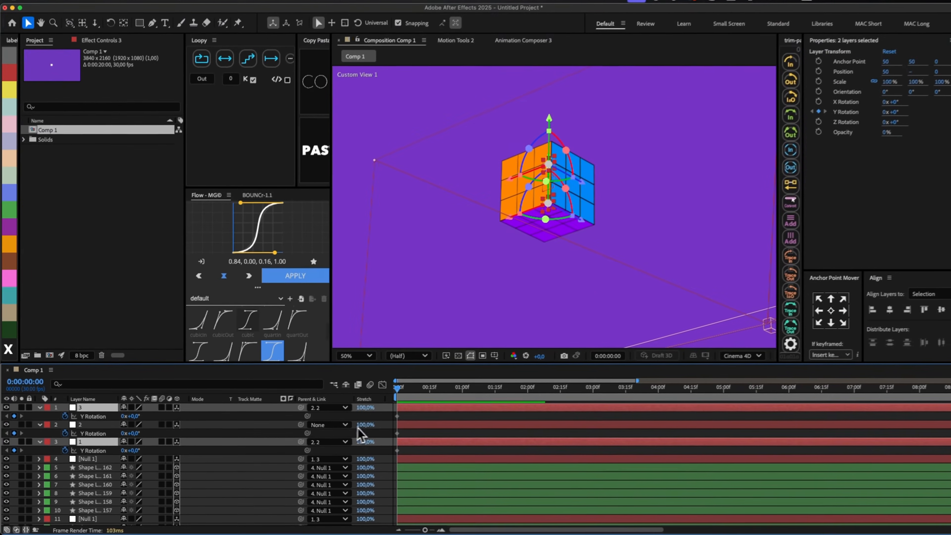
pyautogui.click(560, 384)
pyautogui.press('r')
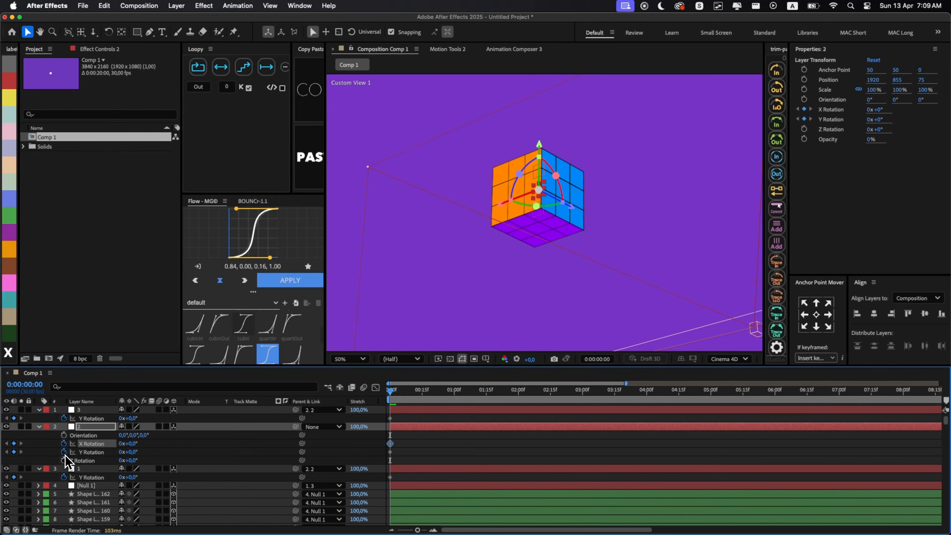
pyautogui.hotkey('shift', 'p')
pyautogui.press('u')
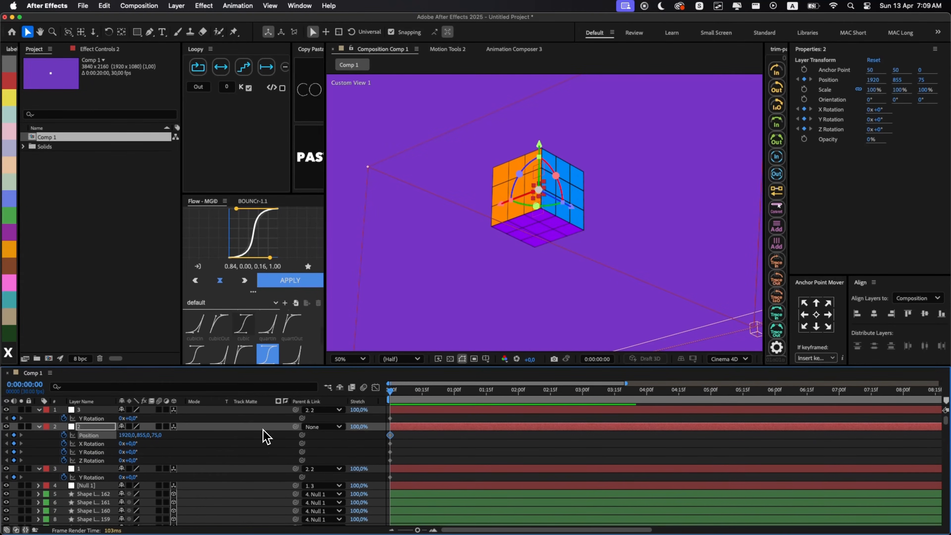
# - Switch the composition viewer to Active Camera (Camera 1), fitted to the viewer
pyautogui.click(463, 418)
pyautogui.hotkey('shift', '/')
pyautogui.rightClick(411, 307)
pyautogui.moveTo(487, 382)
pyautogui.click(559, 382)
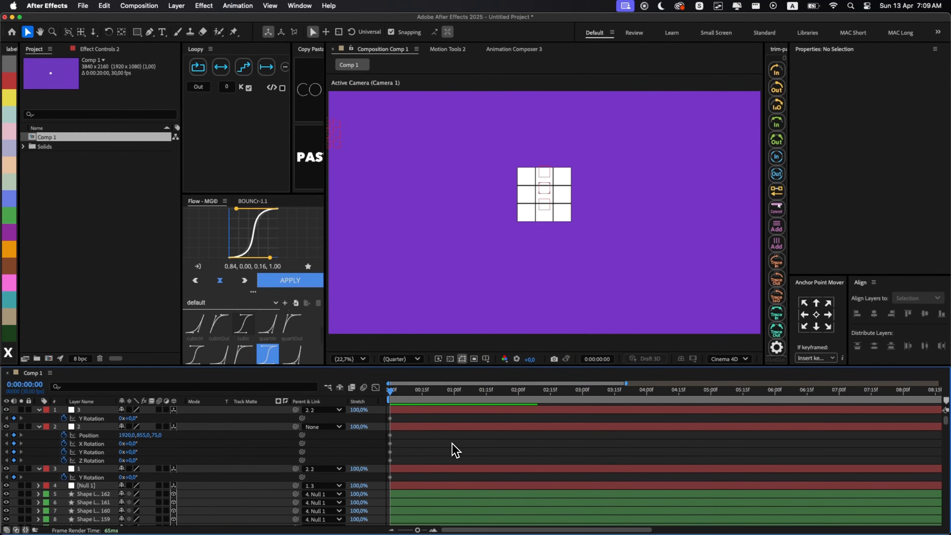
# - Keyframe null 2's Y position at 2371 at the start and 959 at 0:00:01:10 so the cube rises into frame
pyautogui.click(410, 427)
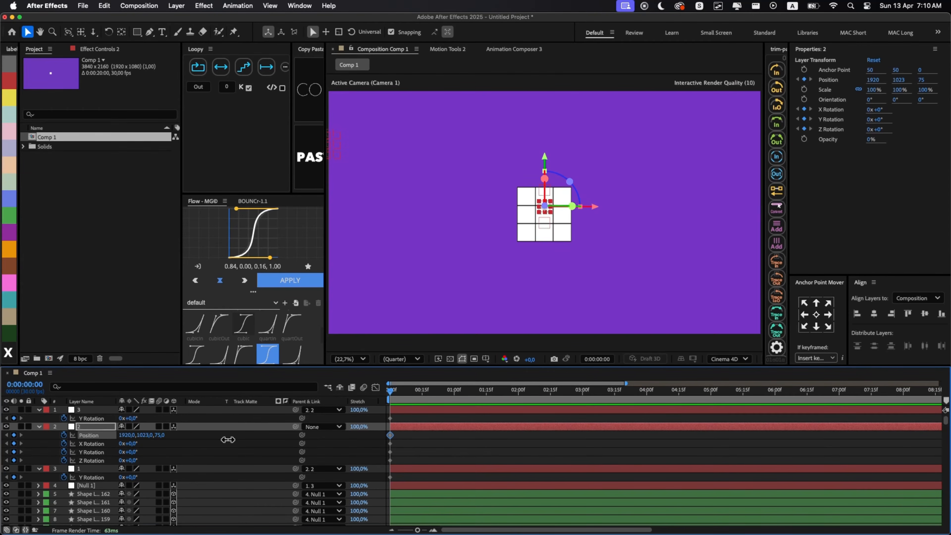
pyautogui.moveTo(240, 435); pyautogui.dragTo(256, 442)
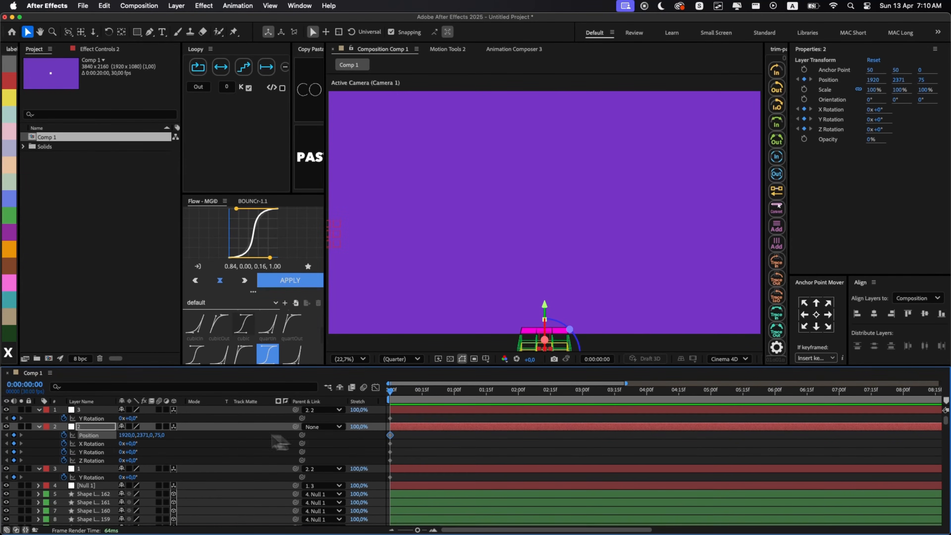
pyautogui.press('super+shift+Right')
pyautogui.press('super+shift+Right')
pyautogui.press('super+shift+Right')
pyautogui.press('super+shift+Right')
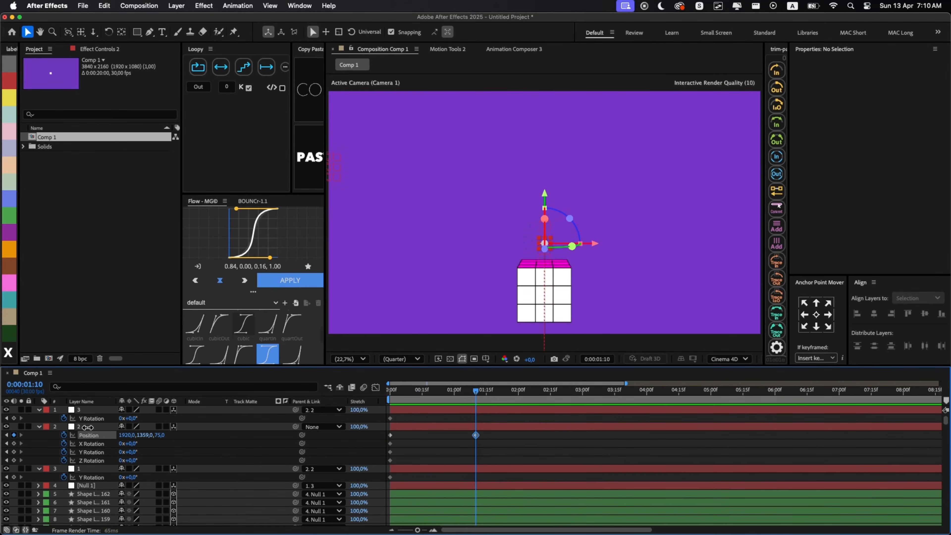
pyautogui.moveTo(88, 428); pyautogui.dragTo(74, 426)
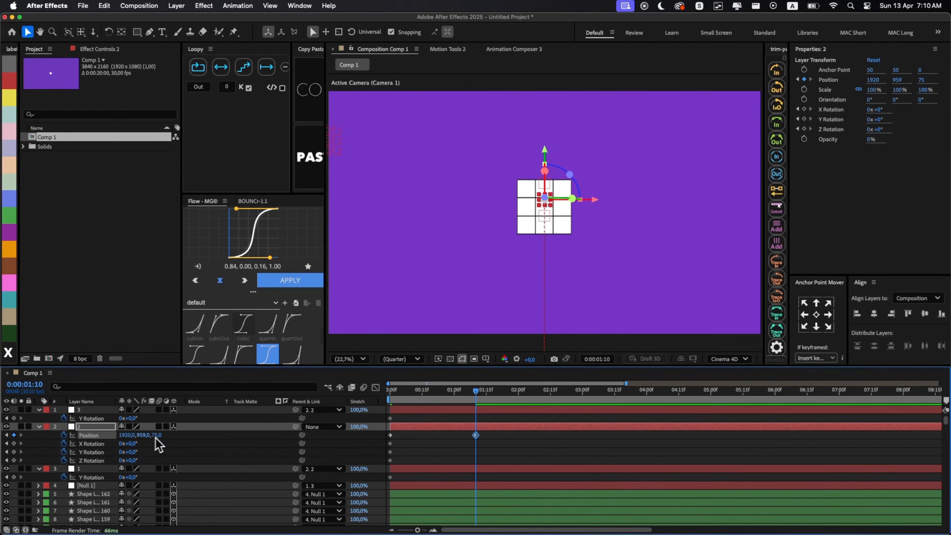
# - At 0:00:01:10, set null 2's X rotation to -20° and Y rotation to 35°, and align the tier nulls' first Y rotation keyframes there
pyautogui.click(411, 437)
pyautogui.moveTo(390, 418); pyautogui.dragTo(476, 419)
pyautogui.moveTo(390, 477); pyautogui.dragTo(475, 477)
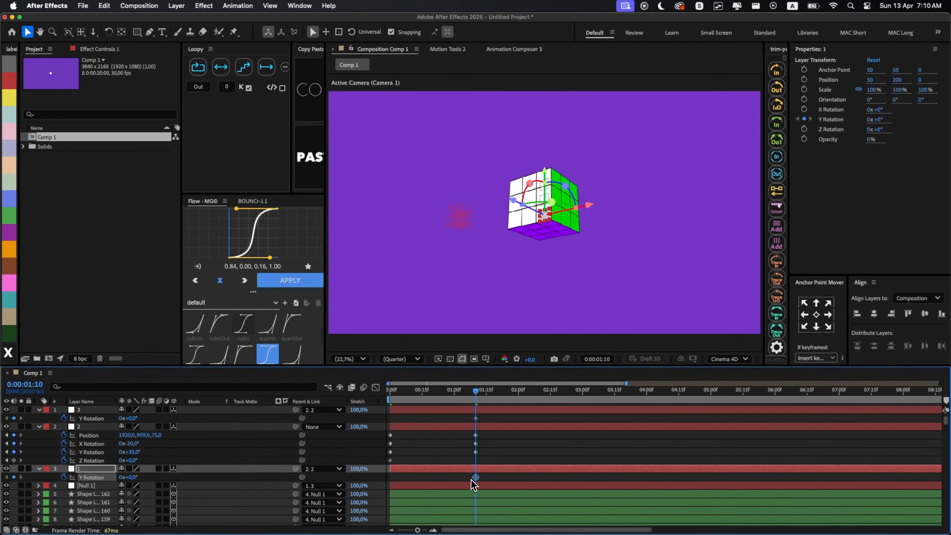
# - Set the Y rotation to 180° on null 3 and 90° on null 1, and tilt null 2 to X 160° and Z -13°
pyautogui.click(132, 419)
pyautogui.write('180')
pyautogui.press('Return')
pyautogui.click(132, 477)
pyautogui.write('90')
pyautogui.press('Return')
pyautogui.moveTo(139, 460); pyautogui.dragTo(159, 460)
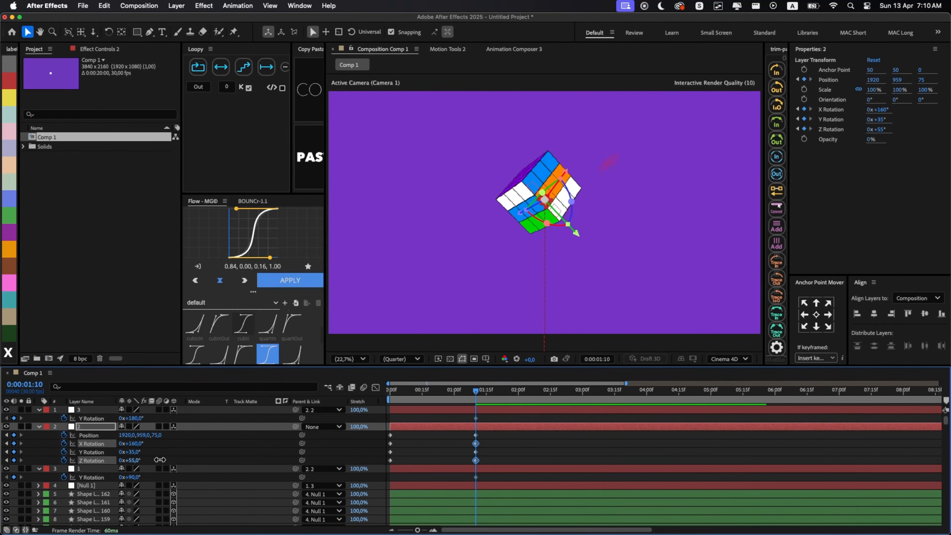
pyautogui.press('super+z')
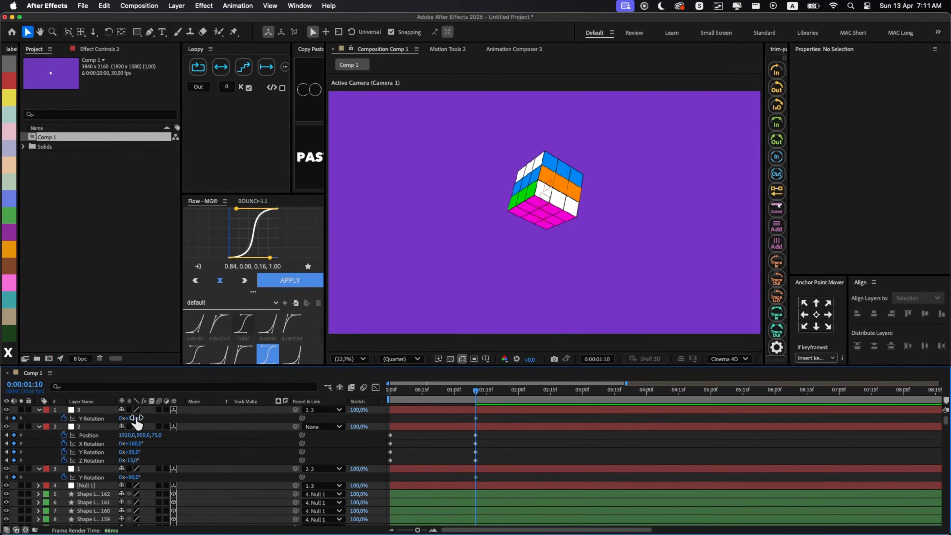
# - At 0:00:02:23, keyframe null 2 at position 1013, 1088 with Y rotation -204°, and nulls 3 and 1 at Y rotation 0°
pyautogui.moveTo(493, 390); pyautogui.dragTo(567, 390)
pyautogui.moveTo(127, 436); pyautogui.dragTo(44, 452)
pyautogui.click(135, 419)
pyautogui.write('0')
pyautogui.press('Return')
pyautogui.click(134, 477)
pyautogui.write('0')
pyautogui.press('Return')
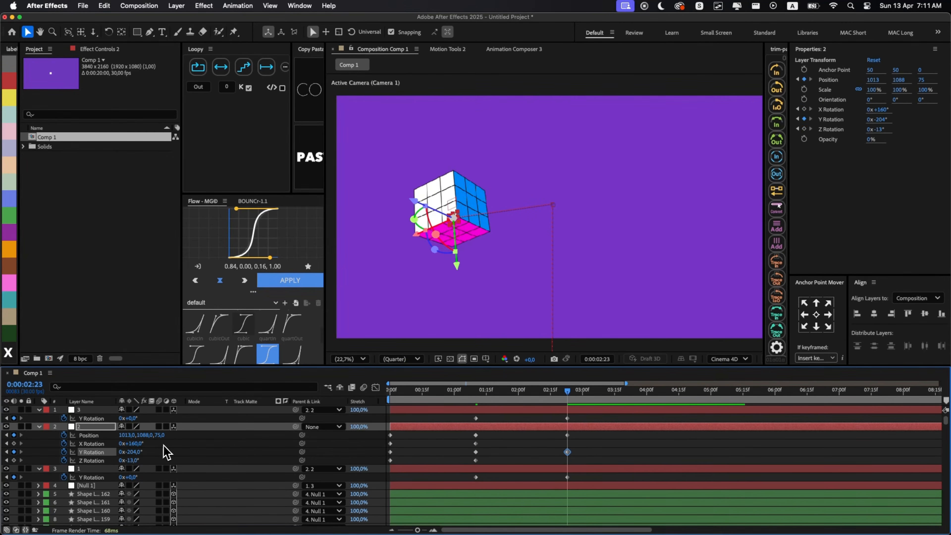
# - At 0:00:05:05, move null 2 to position 2830, 1191 with rotations X 136°, Y -1x-61° and Z -61°
pyautogui.click(651, 450)
pyautogui.moveTo(604, 390); pyautogui.dragTo(722, 390)
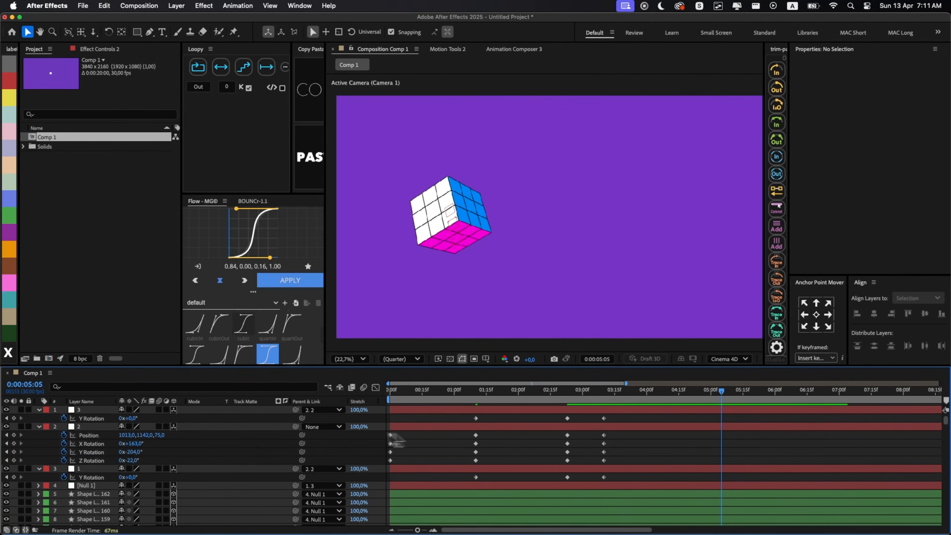
pyautogui.moveTo(124, 436); pyautogui.dragTo(705, 435)
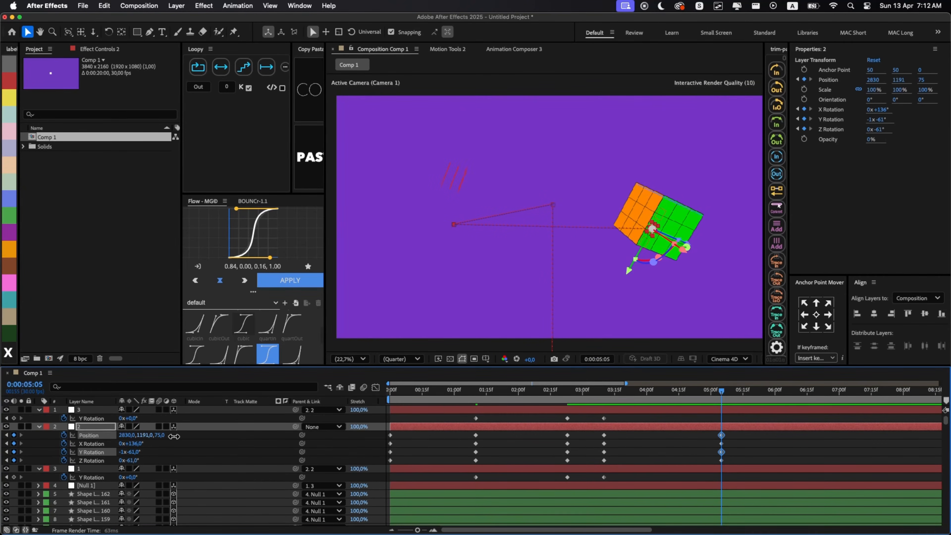
# - Add end Y rotation keyframes to nulls 3 and 1 at 0:00:05:05, giving the tier turn a value of -1 revolution
pyautogui.click(14, 418)
pyautogui.click(13, 477)
pyautogui.moveTo(722, 391); pyautogui.dragTo(602, 395)
pyautogui.click(650, 416)
pyautogui.click(649, 418)
pyautogui.write('-1')
pyautogui.press('Return')
pyautogui.click(633, 430)
# - Ease null 2's position keyframes in the speed graph, shaping a sharp peak between each pair of moving keyframes
pyautogui.moveTo(758, 397); pyautogui.dragTo(172, 390)
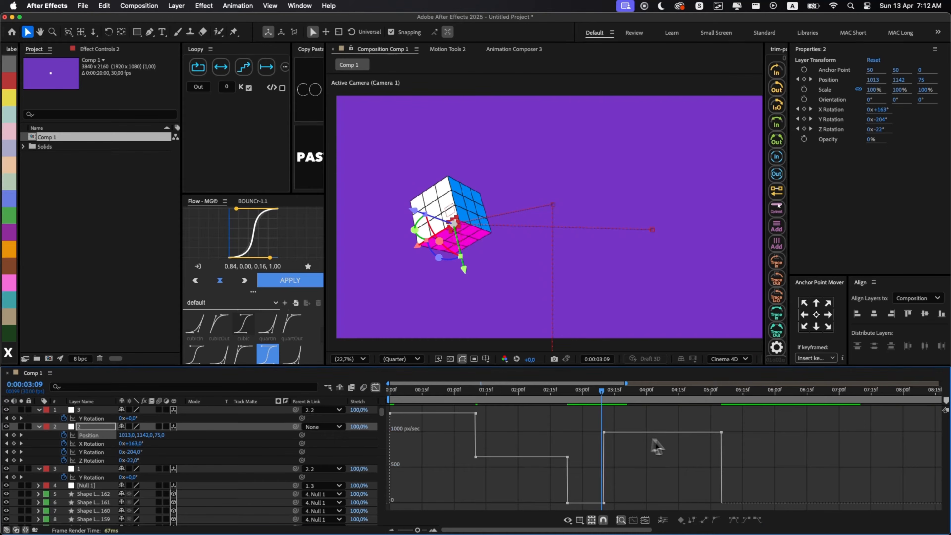
pyautogui.moveTo(415, 436); pyautogui.dragTo(431, 483)
pyautogui.press('F9')
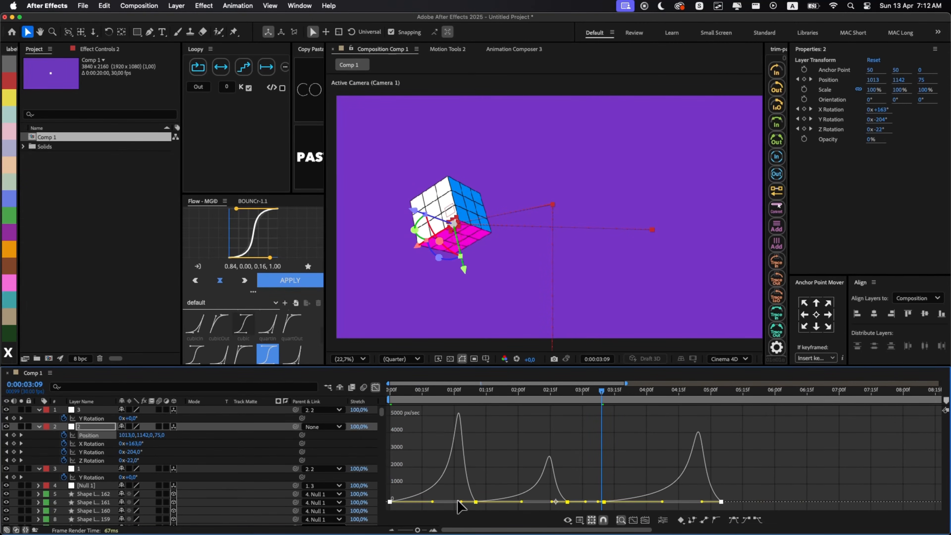
pyautogui.click(376, 387)
pyautogui.click(455, 435)
pyautogui.click(470, 429)
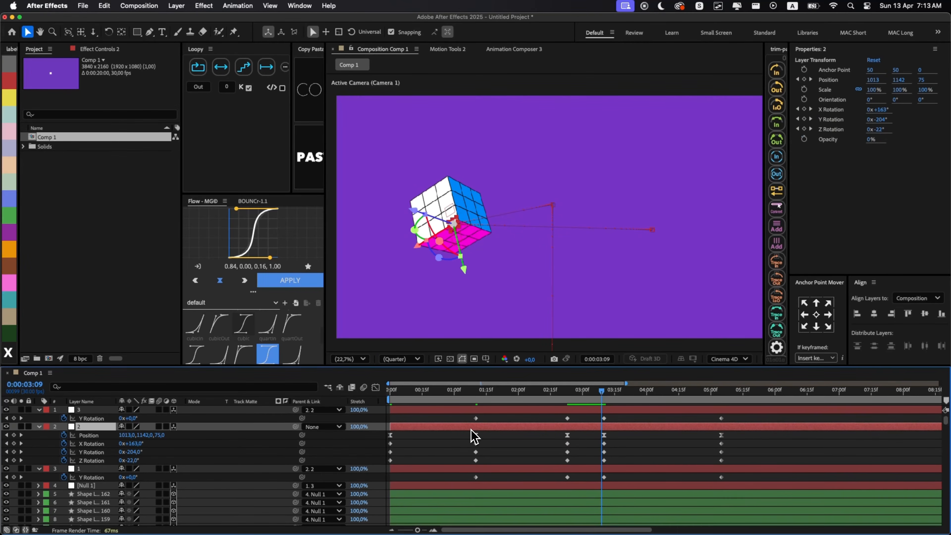
# - Apply the BOUNCr Overshoot+ expression to the keyframed rotations of nulls 3, 2 and 1
pyautogui.hotkey('shift', 'p')
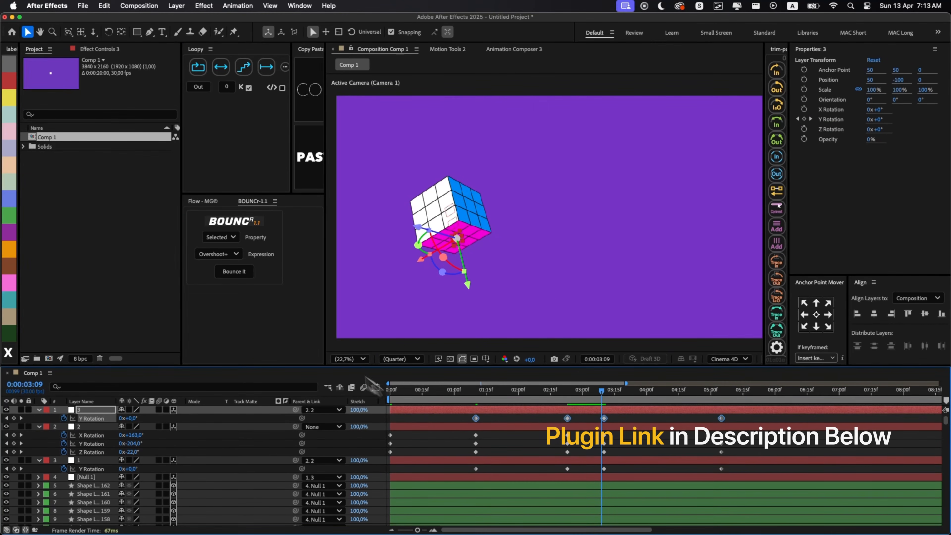
pyautogui.click(234, 271)
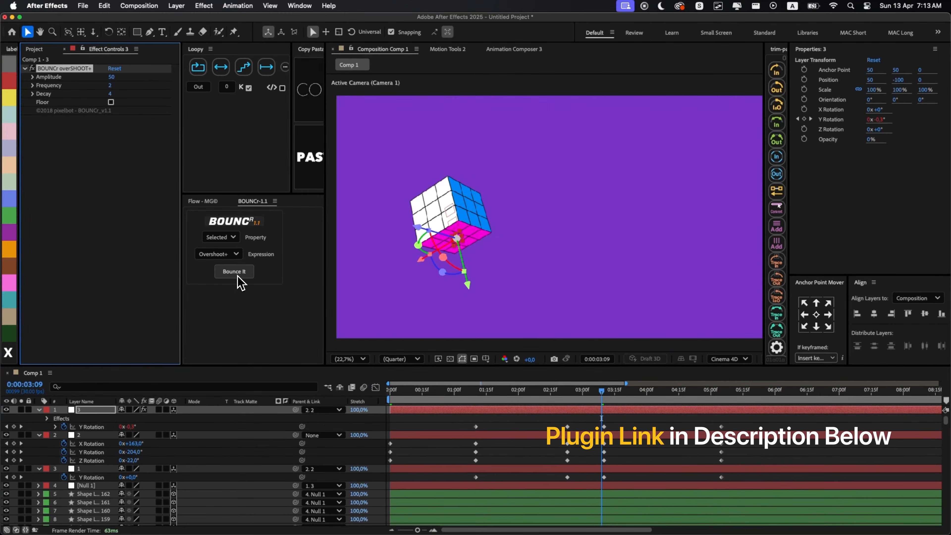
pyautogui.moveTo(733, 442); pyautogui.dragTo(353, 468)
pyautogui.click(245, 275)
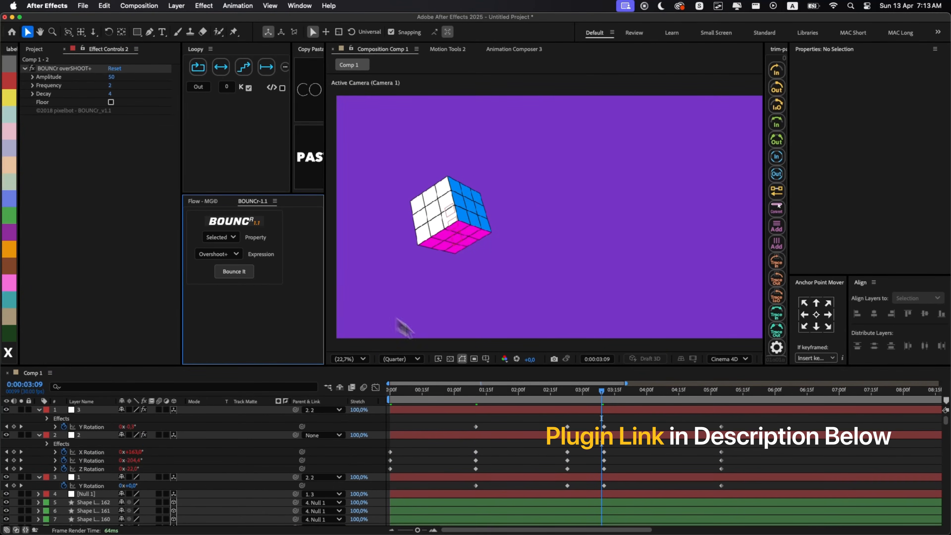
pyautogui.click(234, 271)
# - Compress the timing of all rotation keyframes on the three controller nulls and preview the animation from the start
pyautogui.moveTo(345, 424); pyautogui.dragTo(717, 466)
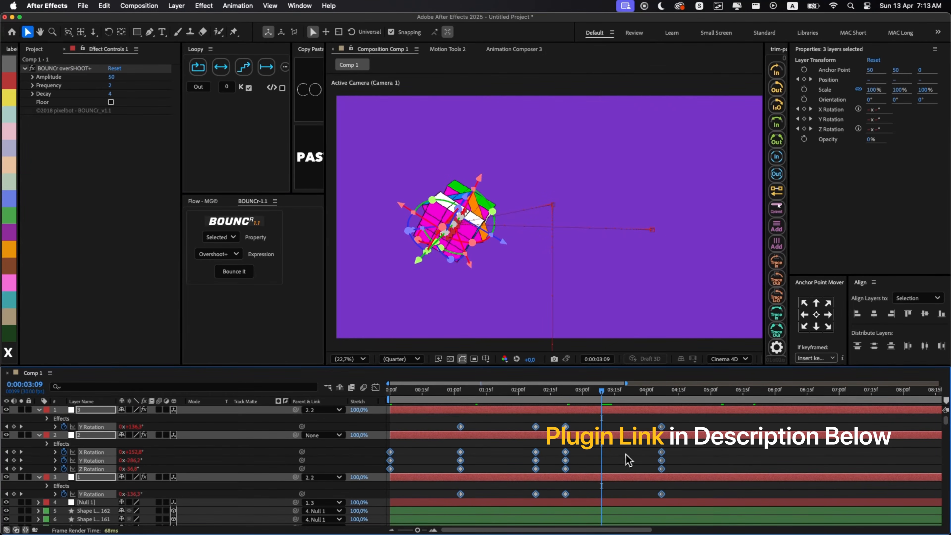
pyautogui.click(622, 459)
pyautogui.press('u')
pyautogui.press('Home')
pyautogui.press('space')
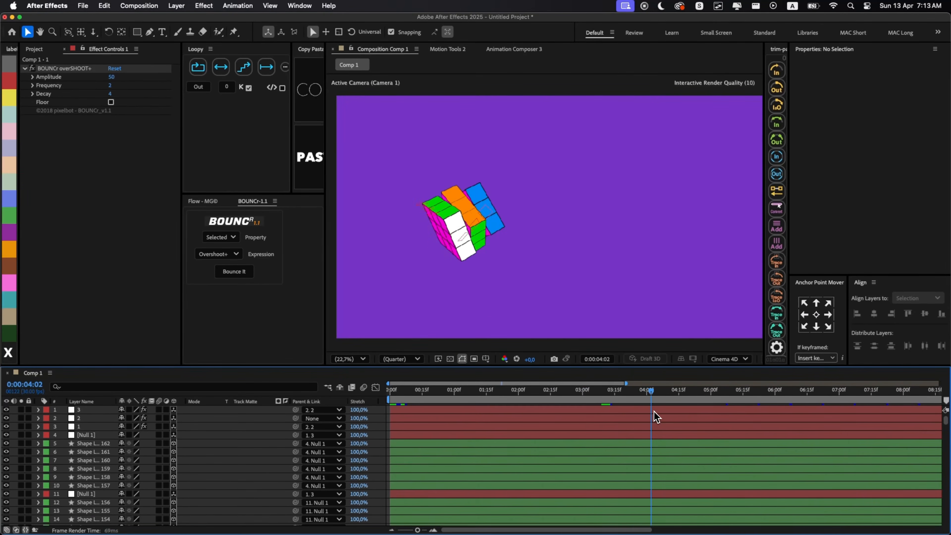
# - Delay the last two rotation keyframes of nulls 3, 2 and 1 by about 20 frames
pyautogui.click(666, 411)
pyautogui.keyDown('shift'); pyautogui.click(607, 427); pyautogui.keyUp('shift')
pyautogui.press('u')
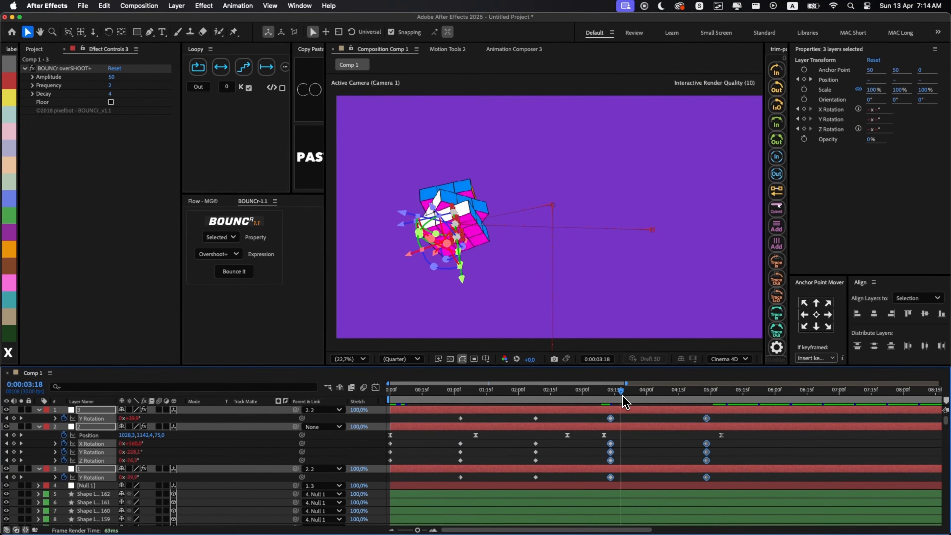
# - Ease null 2's rotation keyframes and retime the Y rotation keyframes of nulls 3 and 1 to start around 0:00:01:24
pyautogui.click(431, 418)
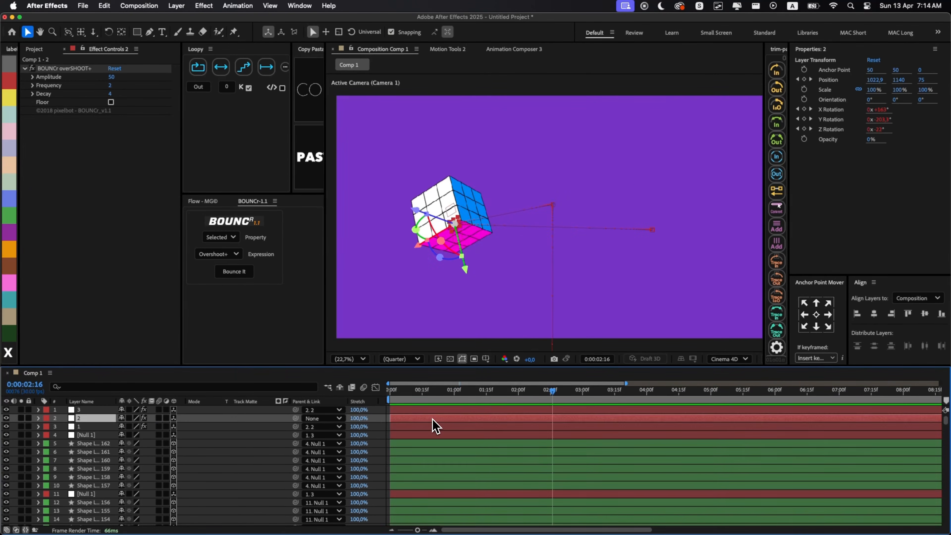
pyautogui.press('u')
pyautogui.moveTo(552, 390); pyautogui.dragTo(480, 409)
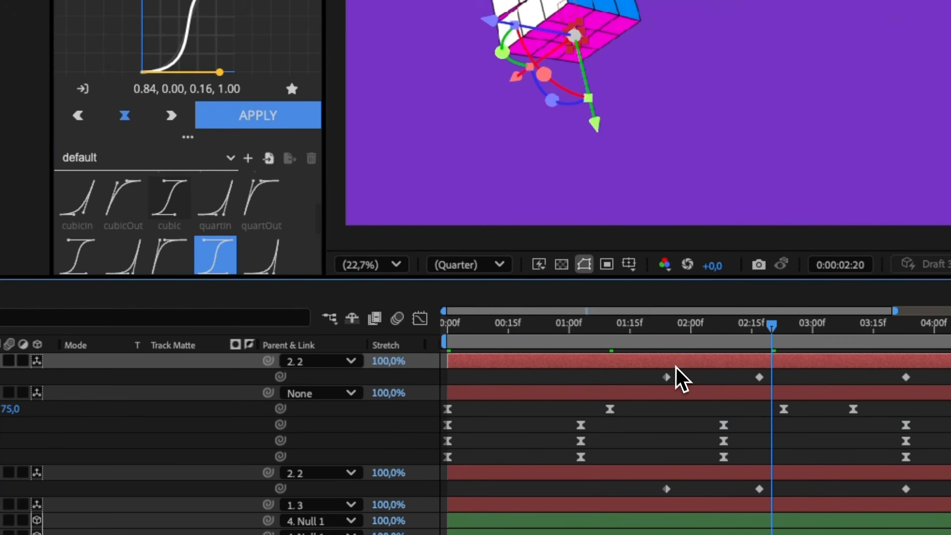
# - Shift the layers of nulls 3 and 1 earlier on the timeline and preview the cube animation
pyautogui.keyDown('super'); pyautogui.click(635, 472); pyautogui.keyUp('super')
pyautogui.moveTo(636, 473); pyautogui.dragTo(587, 473)
pyautogui.press('space')
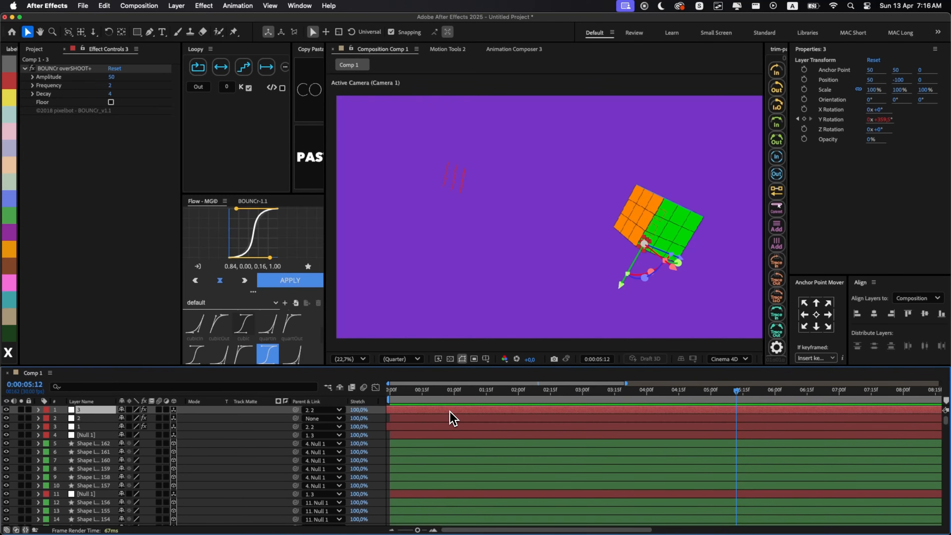
# - Pre-compose all layers as Pre-comp 1 with all attributes moved, and scrub through the result
pyautogui.press('super+a')
pyautogui.press('super+shift+c')
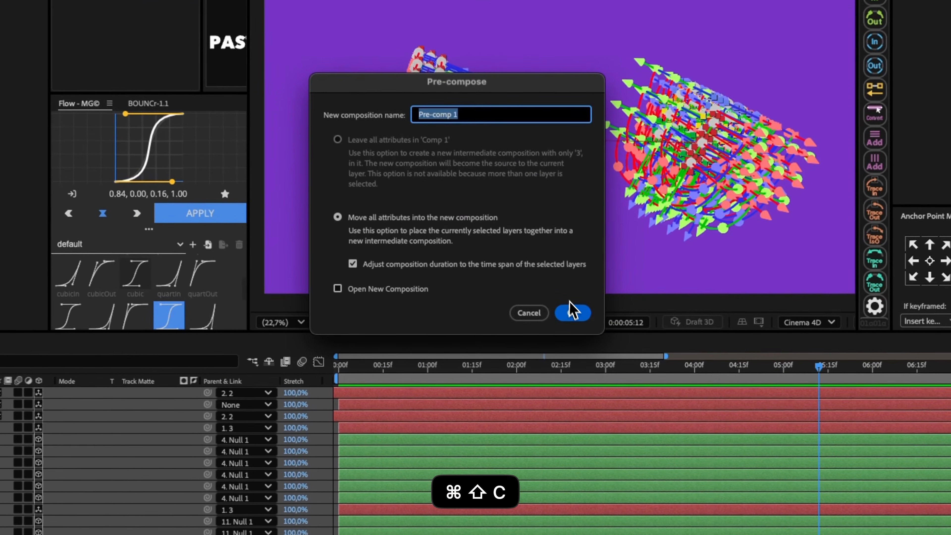
pyautogui.click(558, 352)
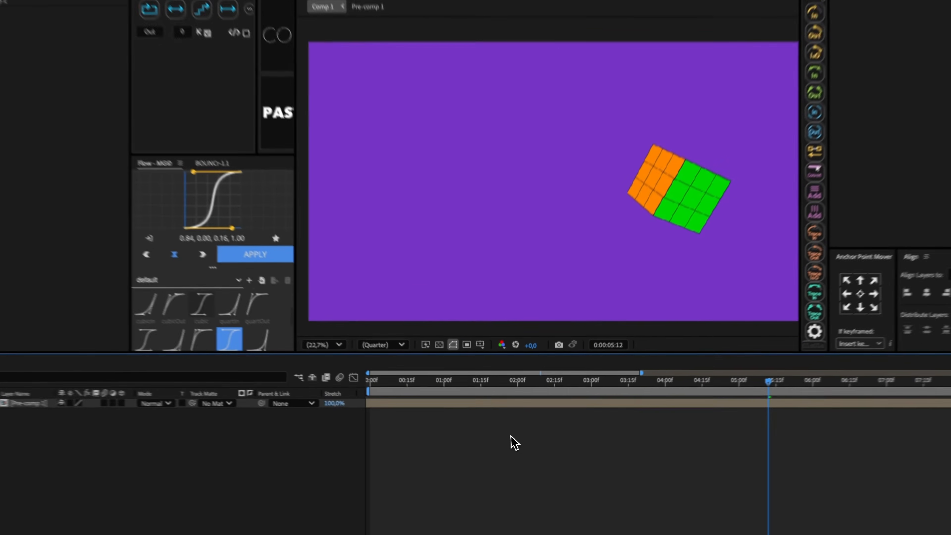
pyautogui.moveTo(517, 374); pyautogui.dragTo(557, 408)
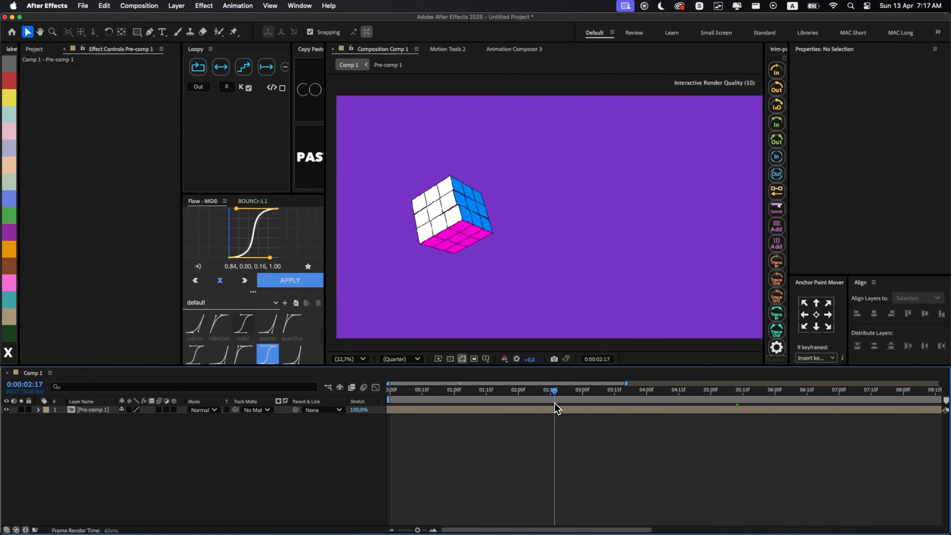
# - Add a white solid to Comp 1 and apply the 4-Color Gradient effect to it
pyautogui.click(674, 431)
pyautogui.click(577, 377)
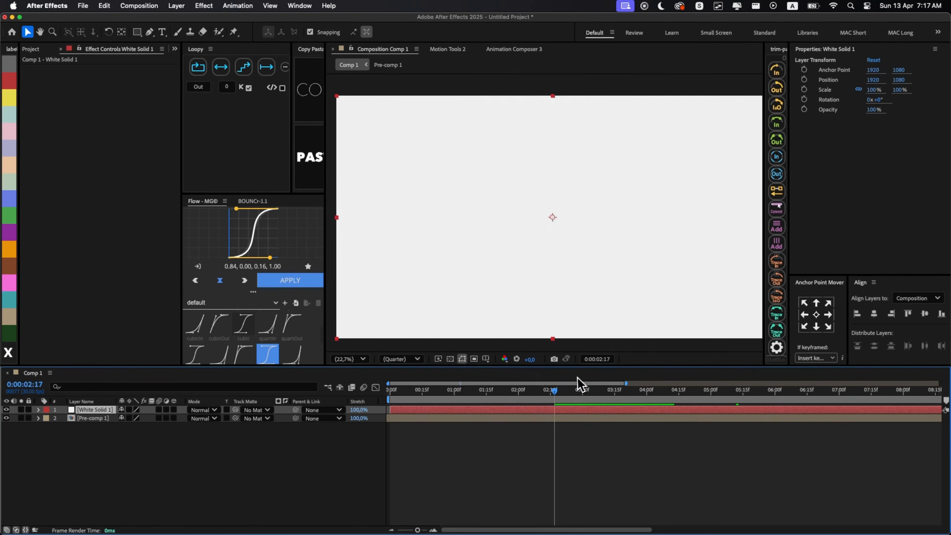
pyautogui.hotkey('ctrl', 'space')
pyautogui.write('grad')
pyautogui.press('Down')
pyautogui.press('Down')
pyautogui.press('Return')
# - Recolor the gradient with black for Colors 1 and 4, dark gray for Color 2 and dark purple for Color 3
pyautogui.click(113, 94)
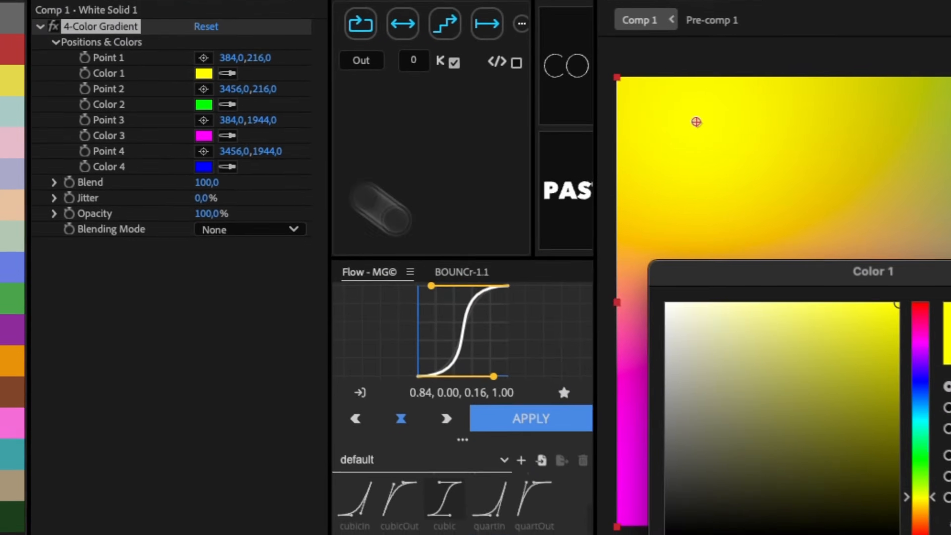
pyautogui.click(674, 533)
pyautogui.press('Return')
pyautogui.click(228, 167)
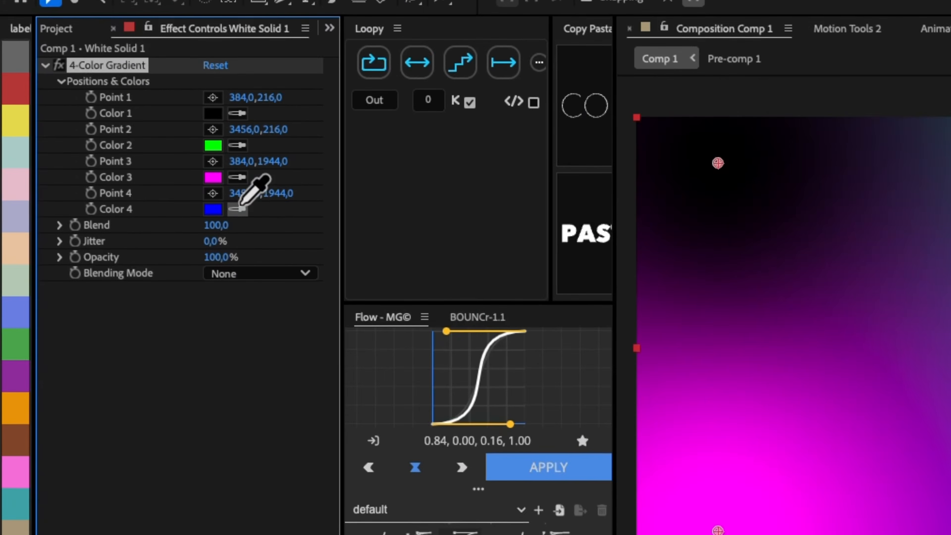
pyautogui.click(204, 74)
pyautogui.click(229, 106)
pyautogui.click(203, 74)
pyautogui.click(205, 136)
# - Move the gradient's Point 3 outside the lower-left corner to -214.9, 2181.8 and enable its keyframing at 0:00:00:00
pyautogui.moveTo(843, 469); pyautogui.dragTo(928, 489)
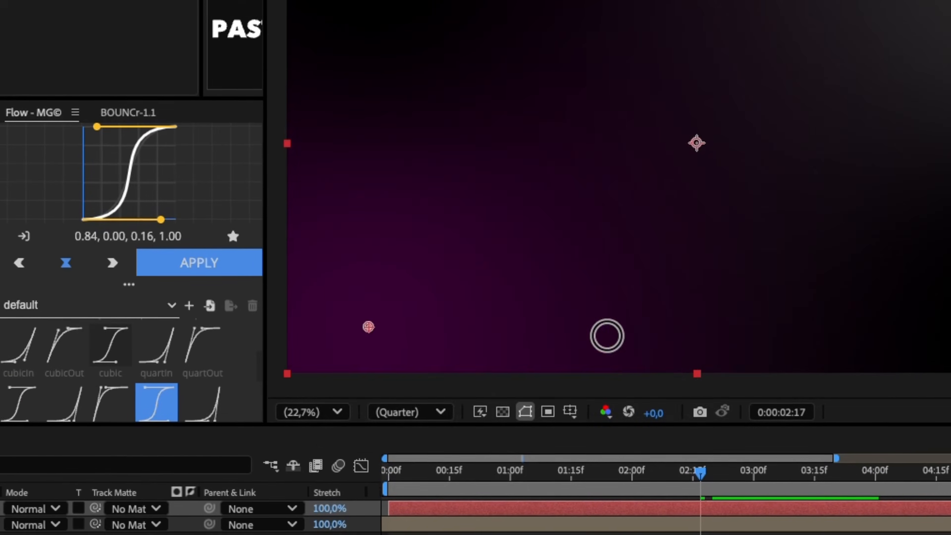
pyautogui.moveTo(369, 326); pyautogui.dragTo(242, 377)
pyautogui.moveTo(450, 474); pyautogui.dragTo(463, 497)
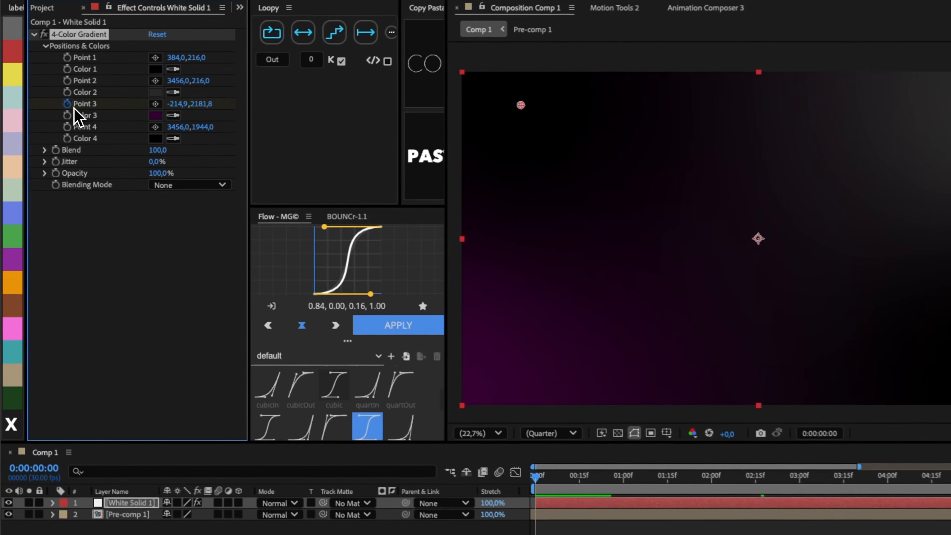
# - Further along the timeline, move the gradient's Point 3 to a new position to animate the purple glow
pyautogui.click(49, 119)
pyautogui.moveTo(423, 389); pyautogui.dragTo(945, 393)
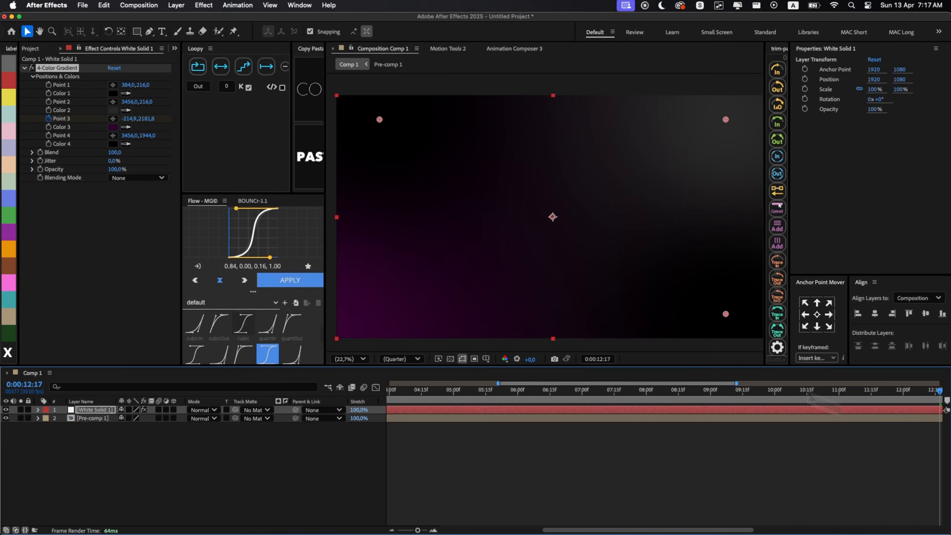
pyautogui.press('-')
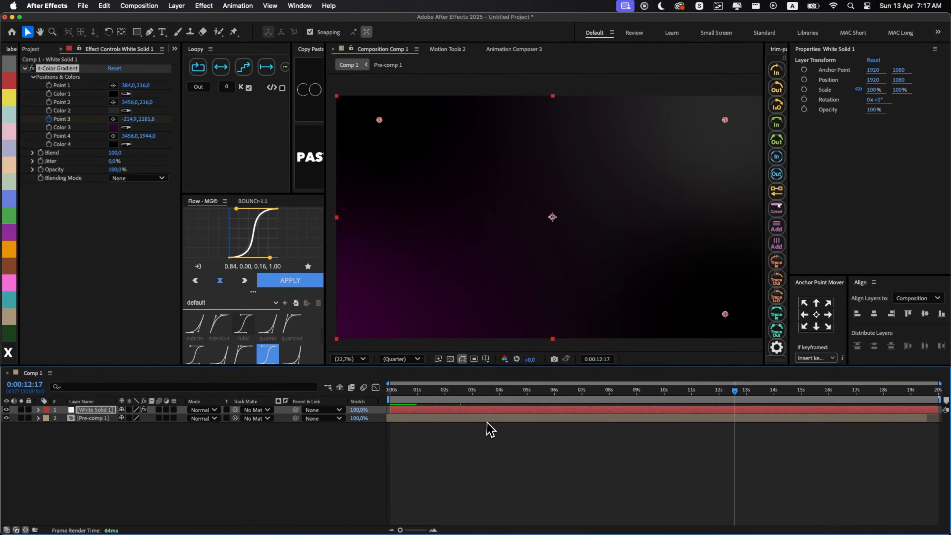
pyautogui.moveTo(190, 134); pyautogui.dragTo(334, 158)
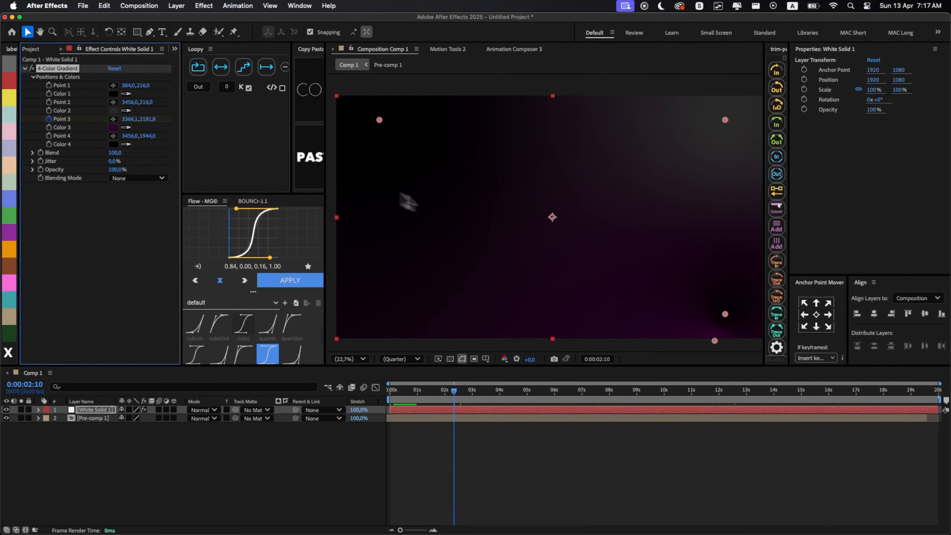
# - Send White Solid 1 behind Pre-comp 1 so it acts as the background, and scrub through the composition
pyautogui.click(490, 451)
pyautogui.click(419, 412)
pyautogui.press('super+[')
pyautogui.click(434, 437)
pyautogui.moveTo(452, 391); pyautogui.dragTo(403, 408)
# - Apply the Shadow Studio 2 Highlight, Shadow and Rim Light effects to Pre-comp 1, preview them, and switch all three off
pyautogui.click(402, 409)
pyautogui.hotkey('alt', 'space')
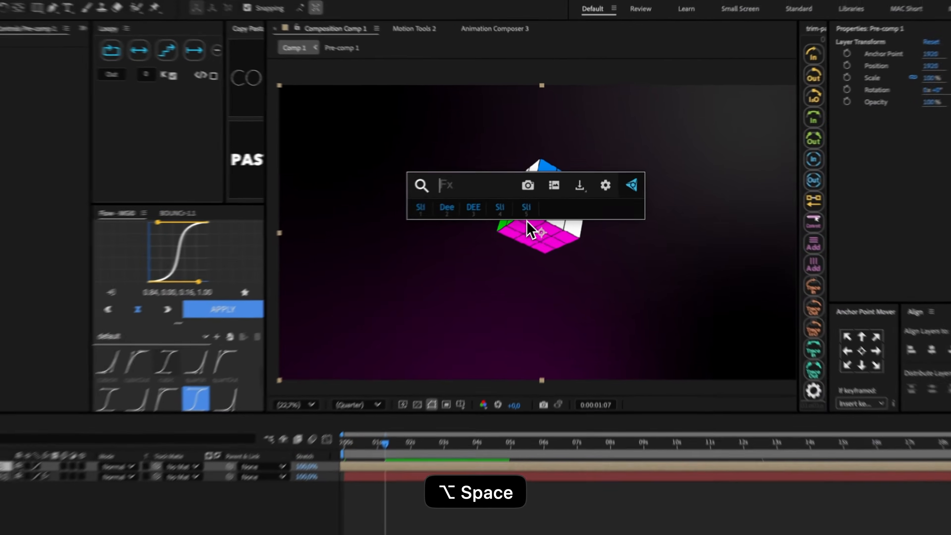
pyautogui.press('super+shift+a')
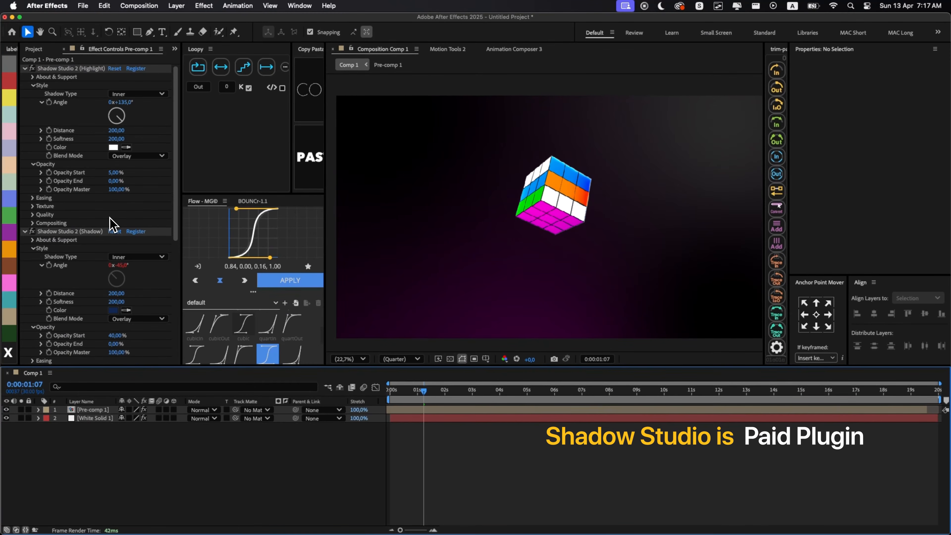
pyautogui.moveTo(406, 391); pyautogui.dragTo(464, 393)
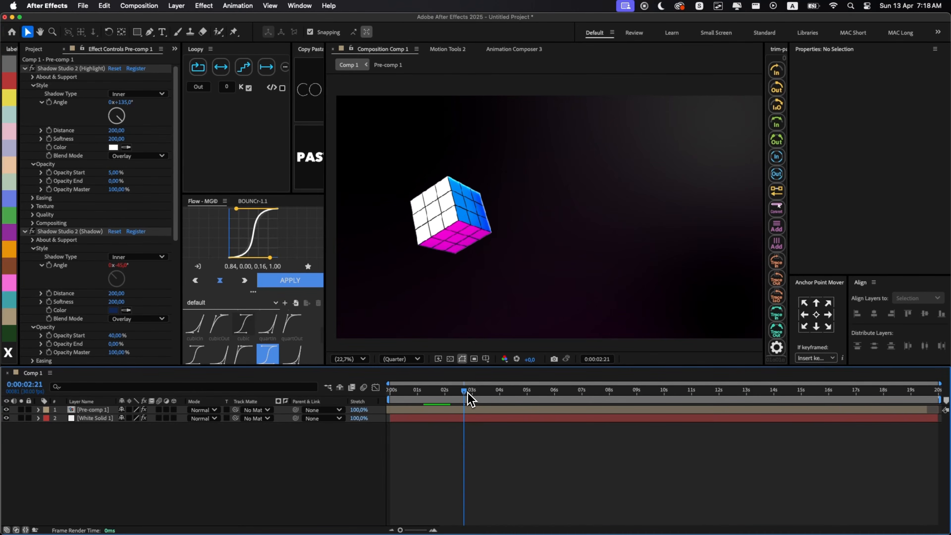
pyautogui.press('super+a')
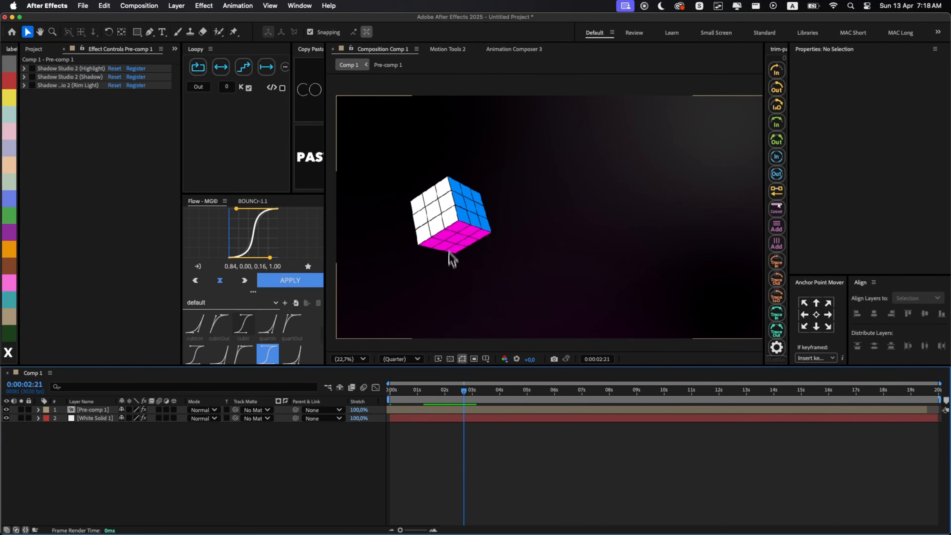
# - Add a Bevel and Emboss layer style to Pre-comp 1 and expand its settings
pyautogui.rightClick(448, 258)
pyautogui.moveTo(510, 286)
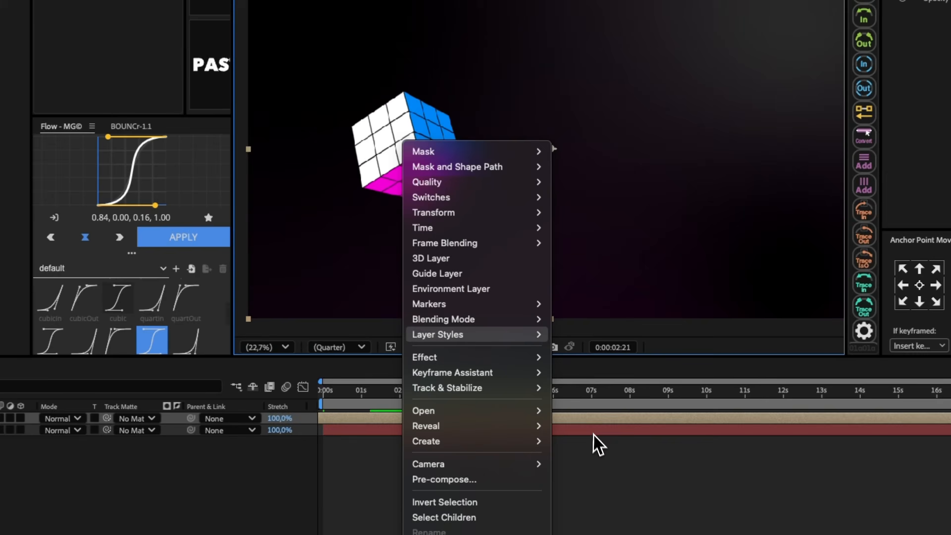
pyautogui.click(598, 445)
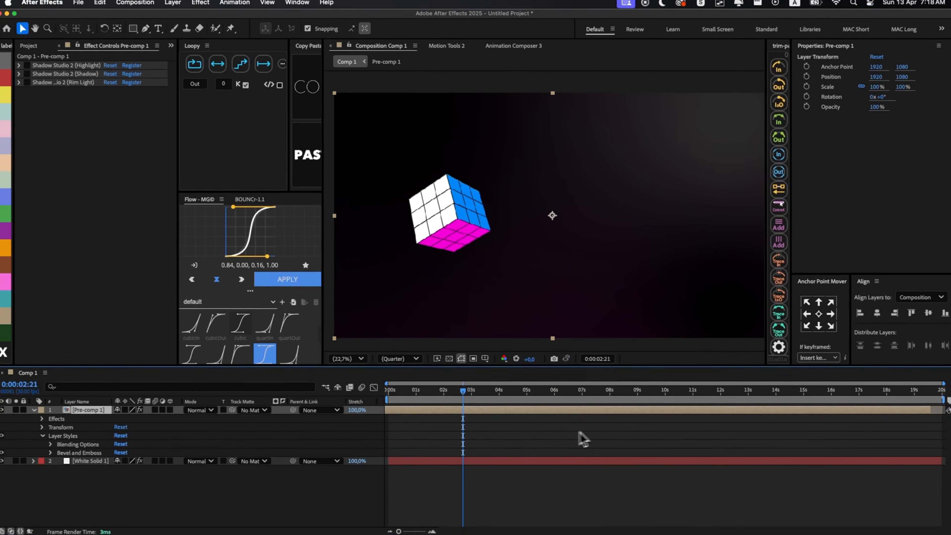
pyautogui.click(73, 451)
# - Set the bevel's Depth to about 130%, Size to 33, Soften to 16, Highlight Opacity to 91% and Shadow Opacity to 29%
pyautogui.scroll(-3, 127, 458)
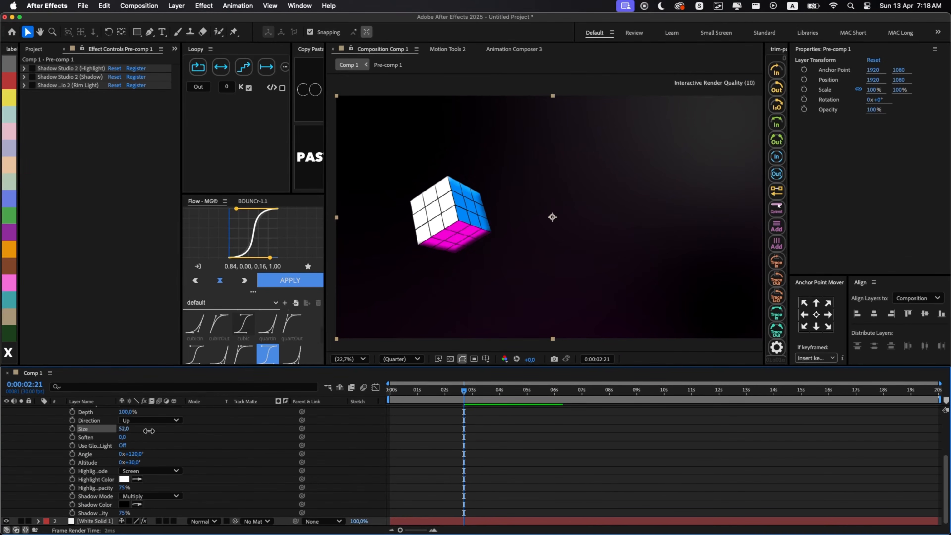
pyautogui.moveTo(149, 430); pyautogui.dragTo(159, 500)
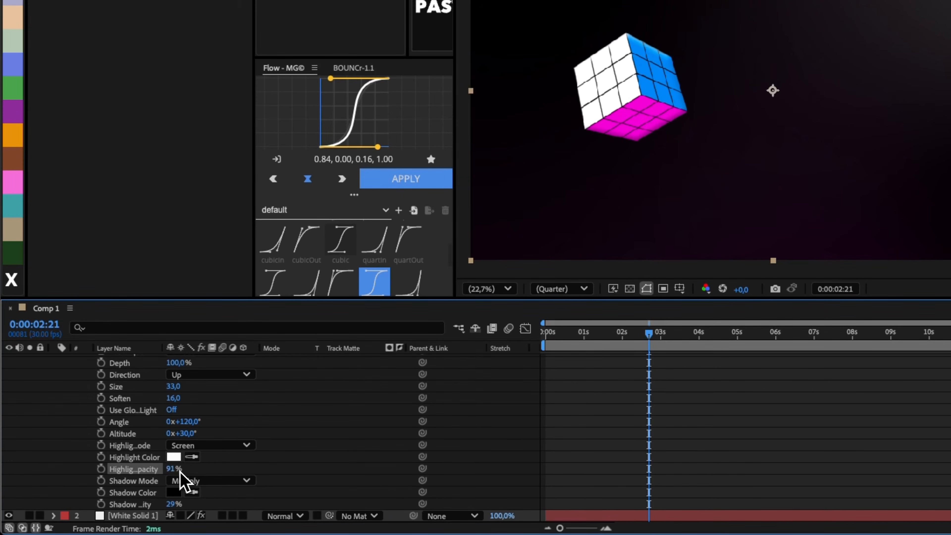
pyautogui.scroll(2, 206, 457)
pyautogui.moveTo(178, 390); pyautogui.dragTo(193, 389)
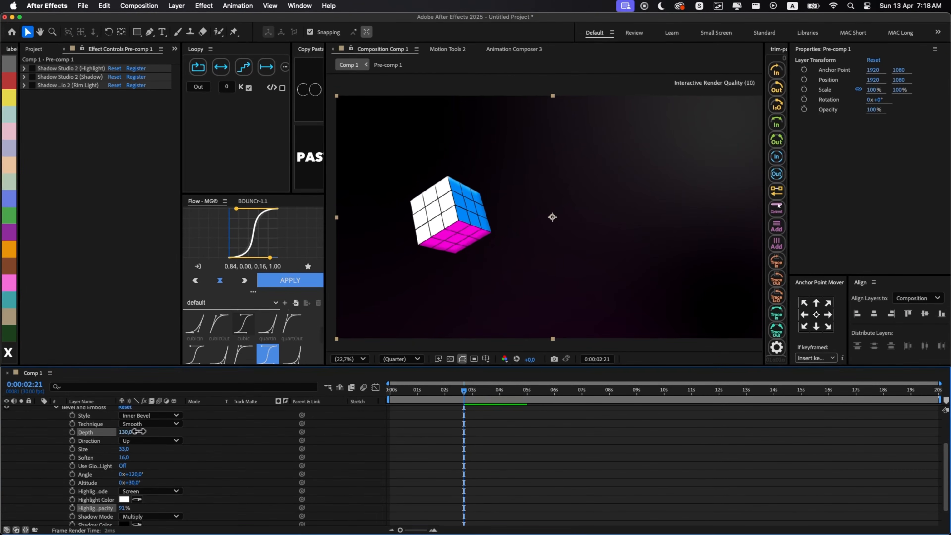
pyautogui.click(451, 435)
# - Apply the Deep Glow effect to Pre-comp 1 and scrub through the glowing cube animation
pyautogui.click(481, 410)
pyautogui.hotkey('alt', 'space')
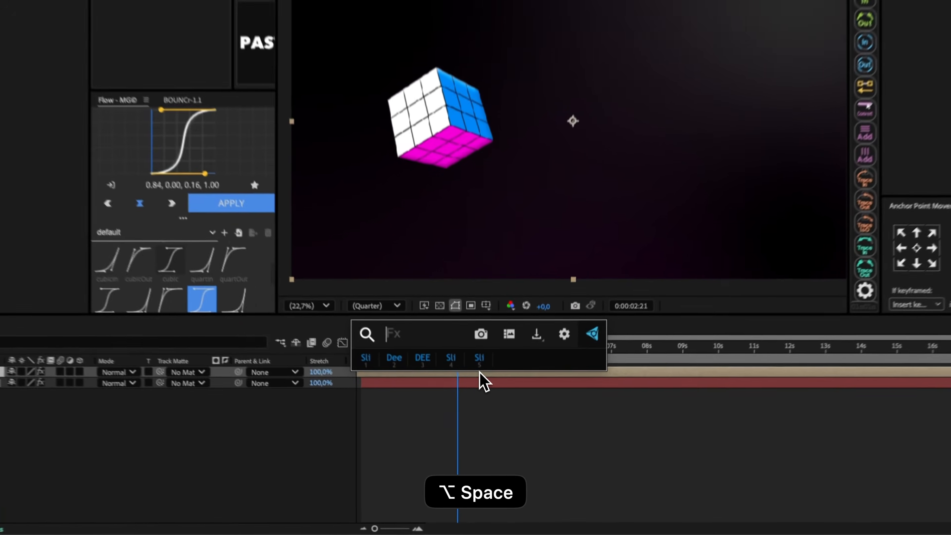
pyautogui.write('adv')
pyautogui.press('Down')
pyautogui.press('Down')
pyautogui.press('Return')
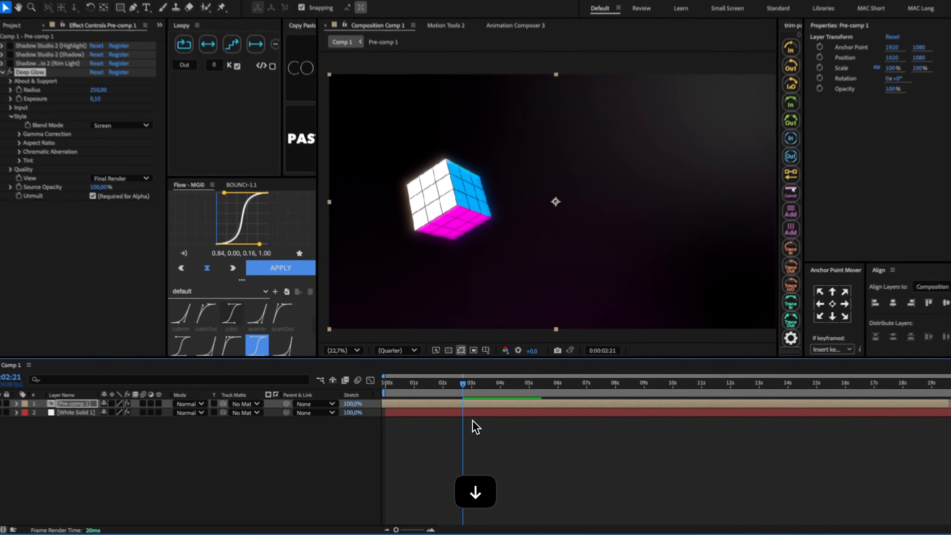
pyautogui.moveTo(464, 390); pyautogui.dragTo(367, 399)
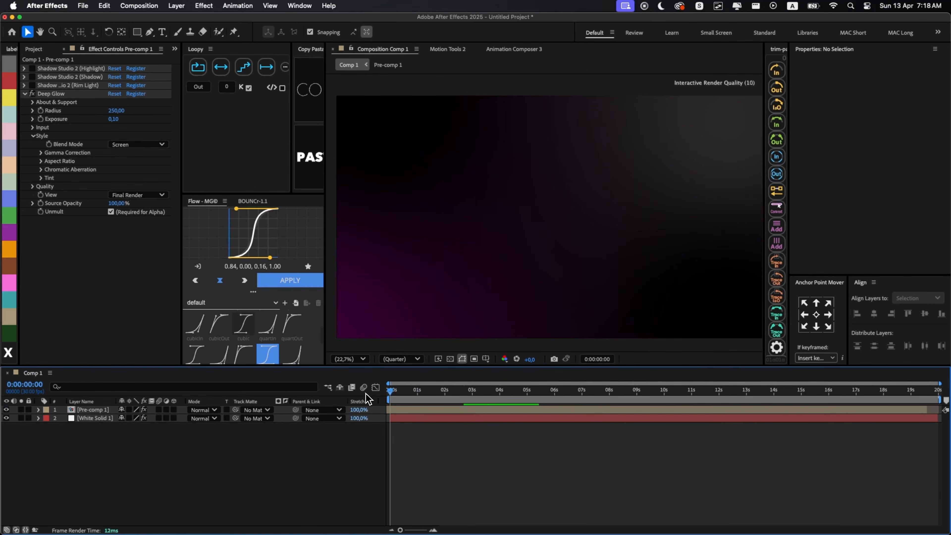
pyautogui.moveTo(432, 401); pyautogui.dragTo(487, 409)
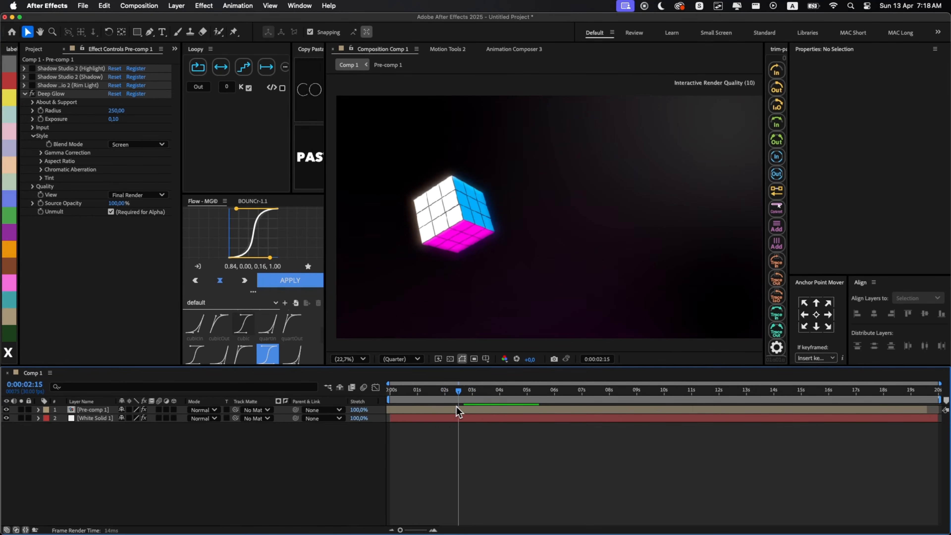
# - At 0:00:02:28, trace the cube's blue face with a closed four-cornered Pen tool shape
pyautogui.press('g')
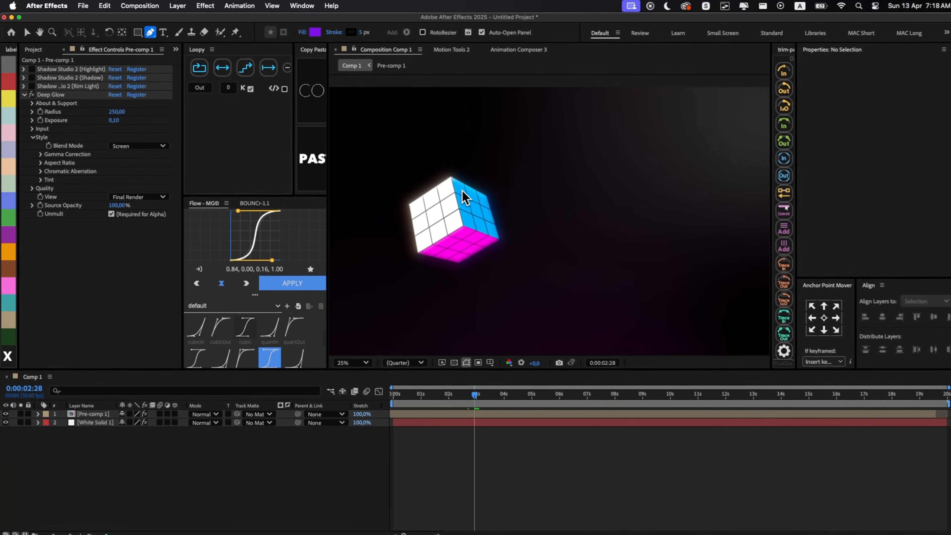
pyautogui.scroll(3, 455, 184)
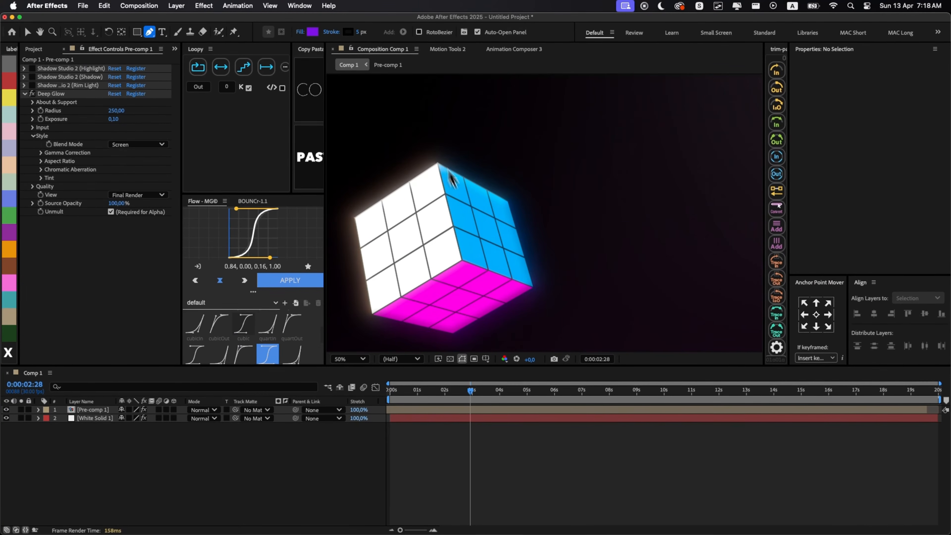
pyautogui.click(438, 162)
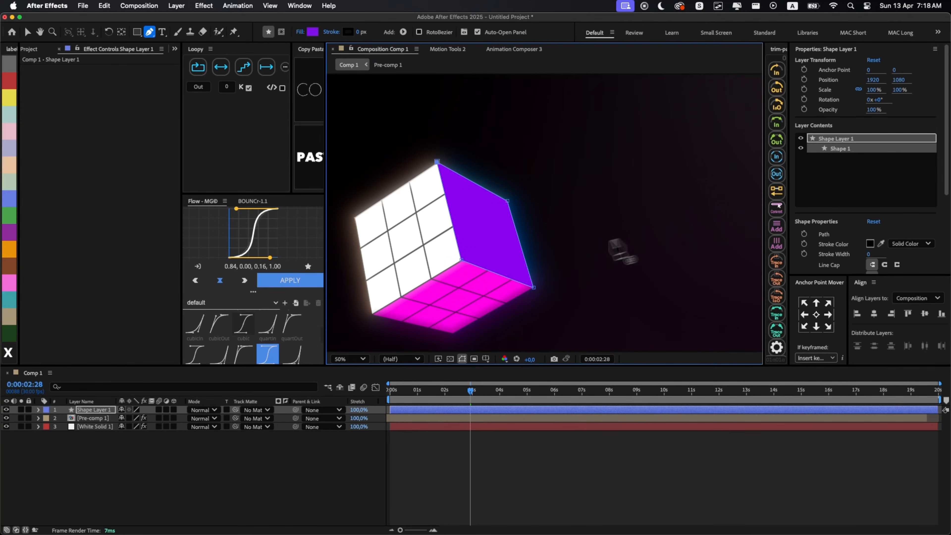
# - Change the traced shape's fill color to the blue of the cube face
pyautogui.click(313, 32)
pyautogui.click(501, 269)
pyautogui.moveTo(478, 229); pyautogui.dragTo(474, 212)
pyautogui.press('Return')
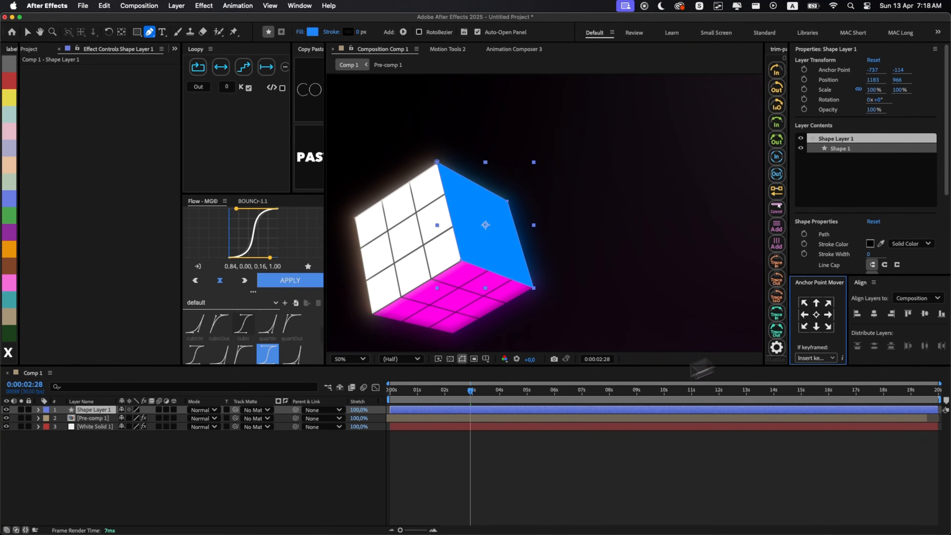
# - Apply the CC Light Burst 2.5 effect to Shape Layer 1
pyautogui.hotkey('alt', 'space')
pyautogui.write('bi')
pyautogui.press('BackSpace')
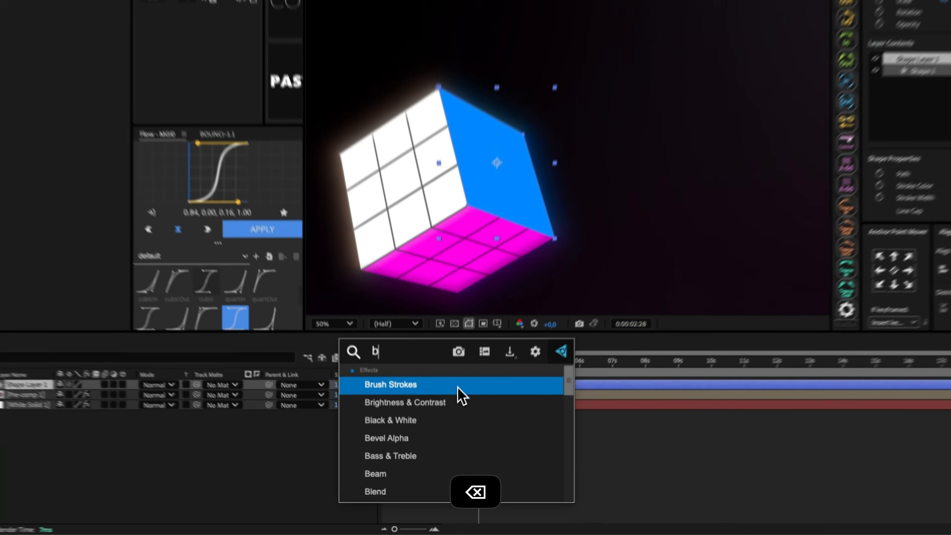
pyautogui.write('urs')
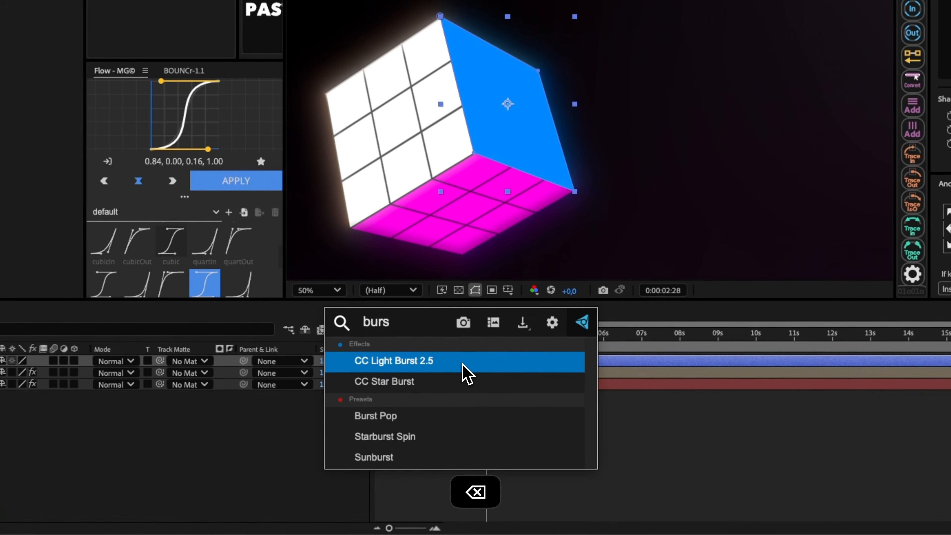
pyautogui.press('Return')
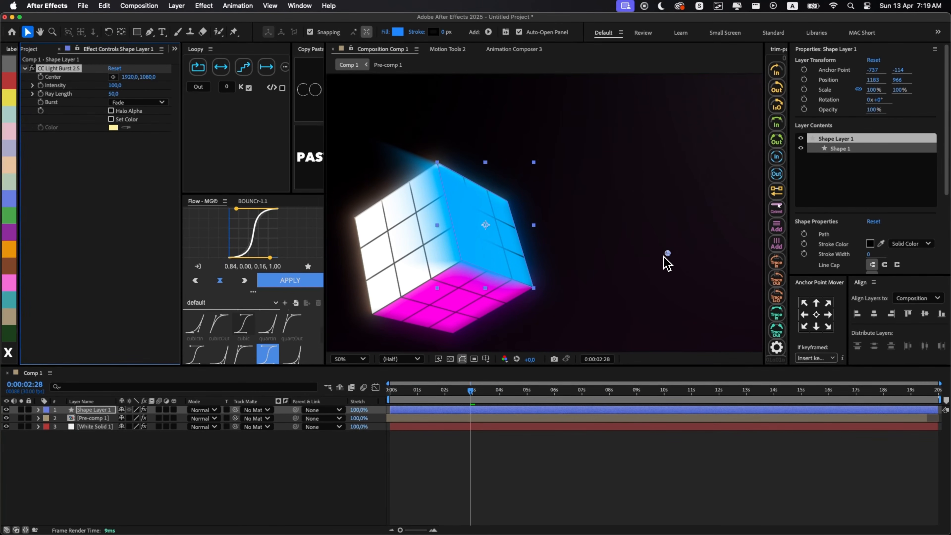
# - Move the light burst's Center to 1058, 1086 and set Intensity to 110 and Ray Length to 241
pyautogui.moveTo(665, 258); pyautogui.dragTo(453, 258)
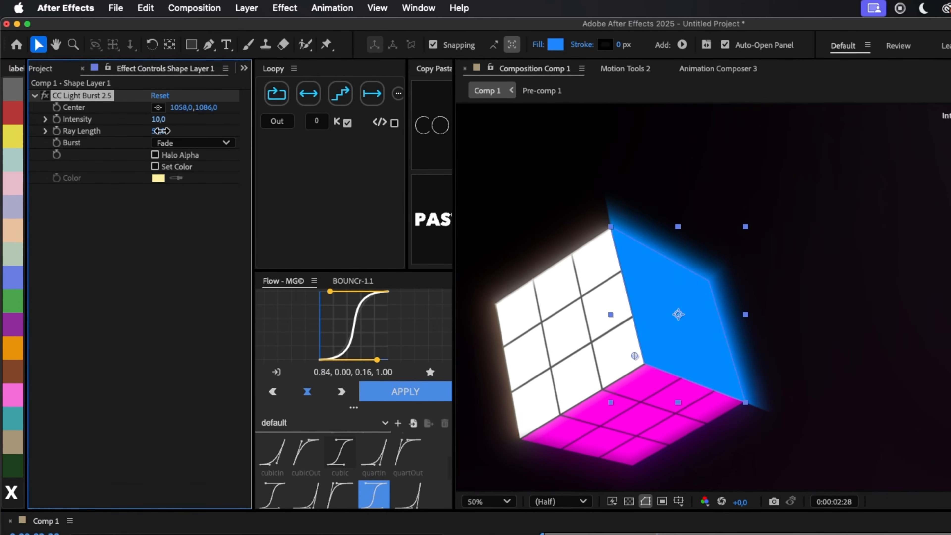
pyautogui.moveTo(162, 130); pyautogui.dragTo(97, 135)
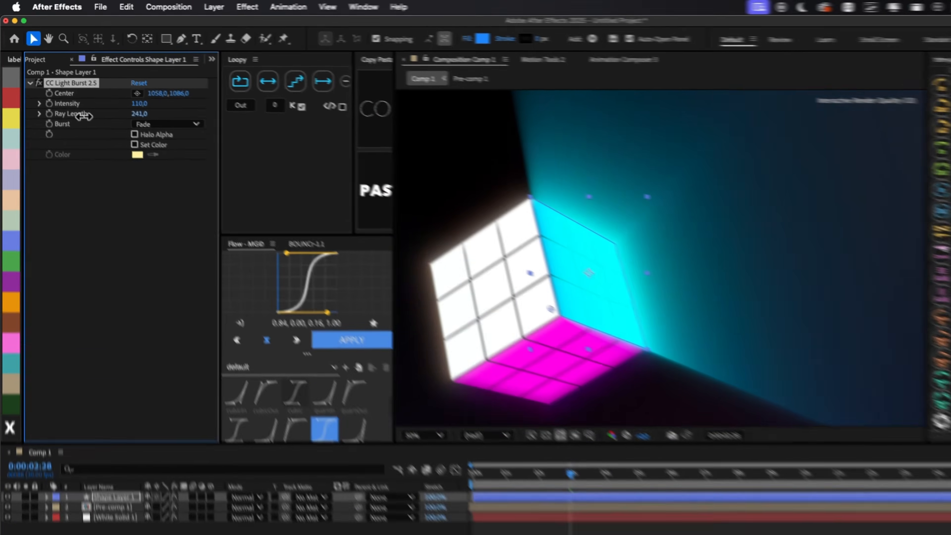
pyautogui.hotkey('alt', '/')
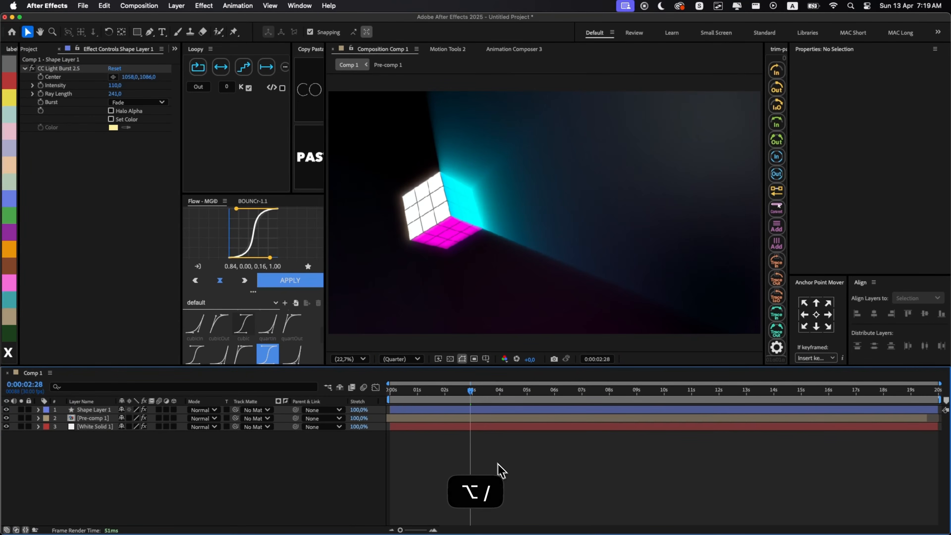
# - Apply Gaussian Blur to Shape Layer 1 with a Blurriness of 85.3 and hide the layer controls while adjusting
pyautogui.click(466, 419)
pyautogui.click(452, 410)
pyautogui.hotkey('alt', 'space')
pyautogui.write('gau')
pyautogui.press('Return')
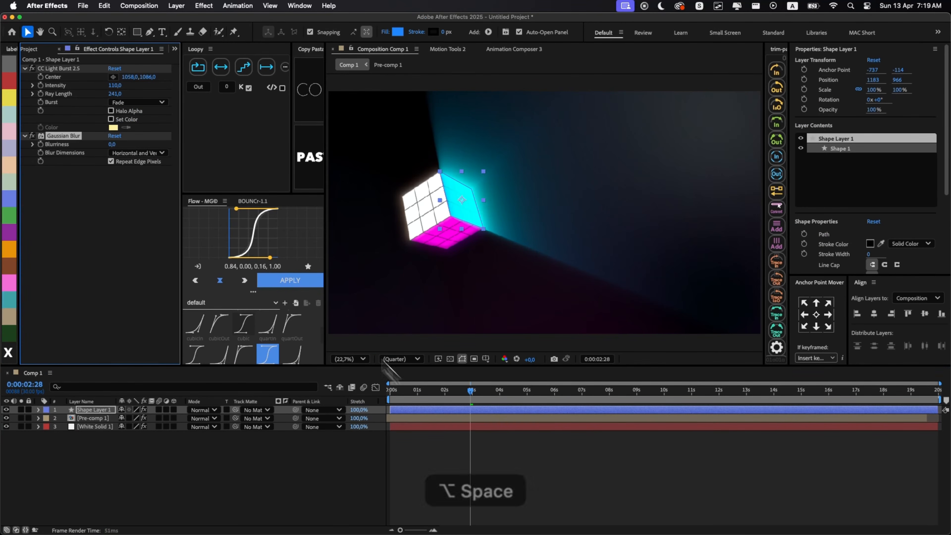
pyautogui.press('super+shift+h')
pyautogui.moveTo(113, 144); pyautogui.dragTo(182, 149)
pyautogui.moveTo(226, 200); pyautogui.dragTo(579, 189)
pyautogui.scroll(3, 580, 189)
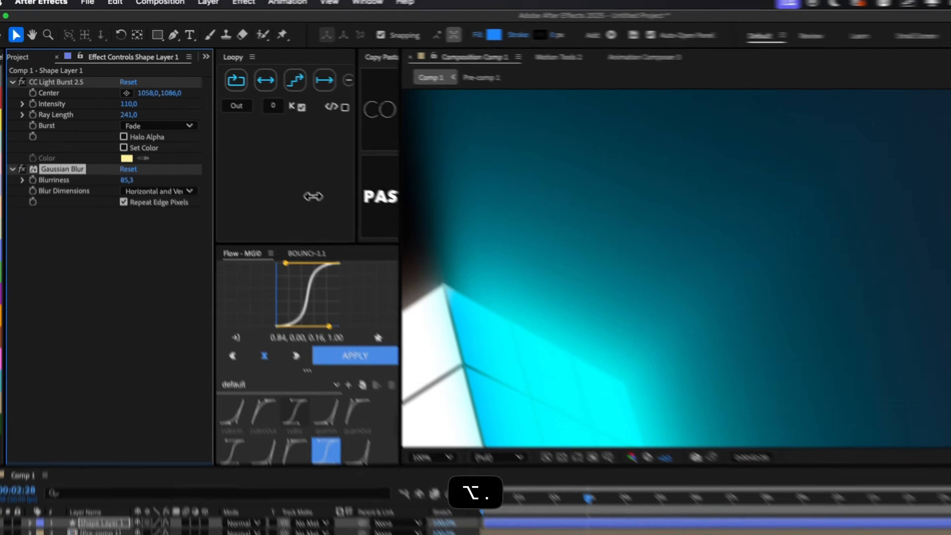
pyautogui.hotkey('alt', '/')
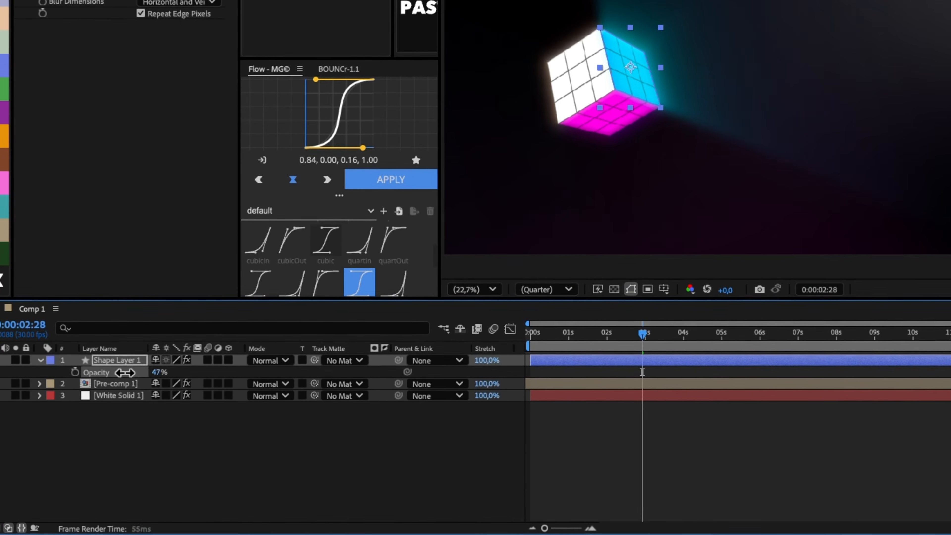
# - Fade Shape Layer 1 in from 0% opacity at 0:00:02:15 to 44% at 0:00:02:28, and trim its start to the first keyframe
pyautogui.press('r')
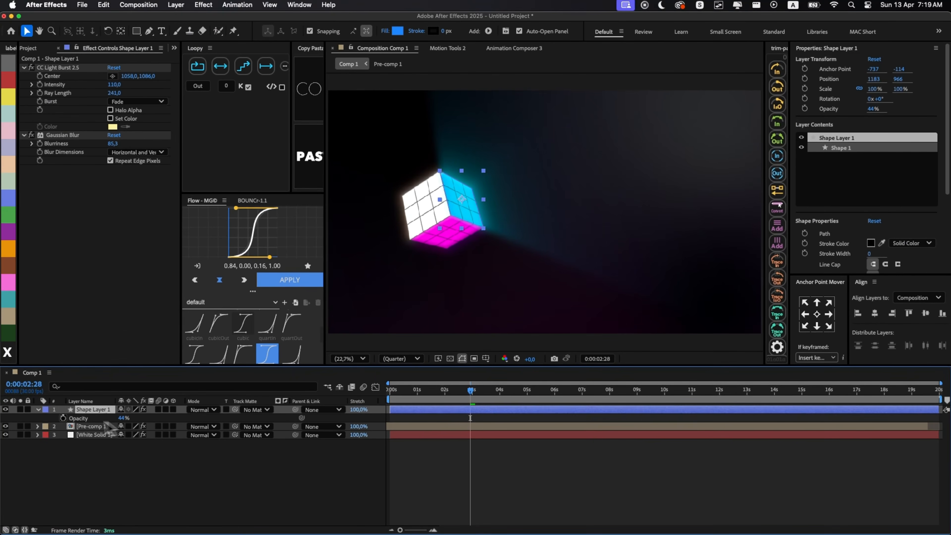
pyautogui.press('t')
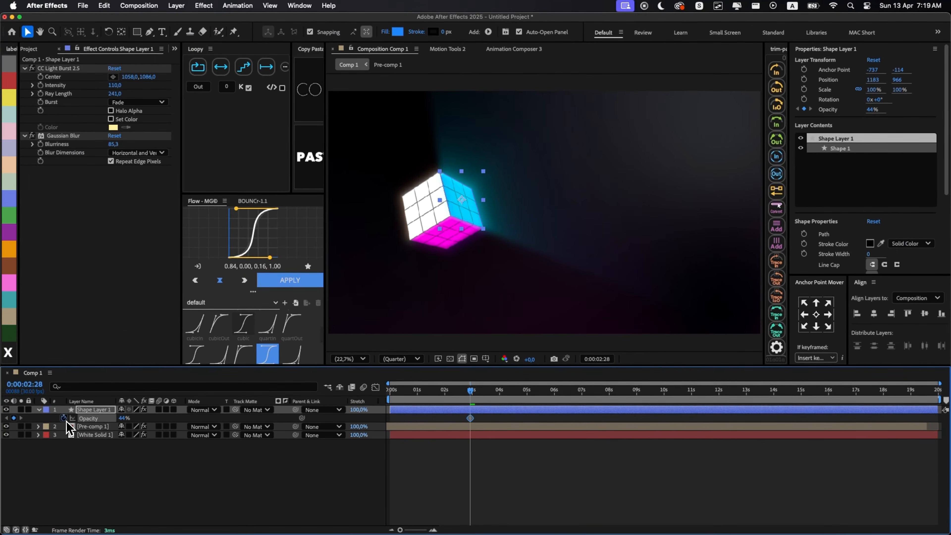
pyautogui.press('super+Left')
pyautogui.press('super+Left')
pyautogui.press('super+Left')
pyautogui.click(125, 419)
pyautogui.write('0')
pyautogui.press('Return')
pyautogui.hotkey('alt', '[')
pyautogui.click(475, 454)
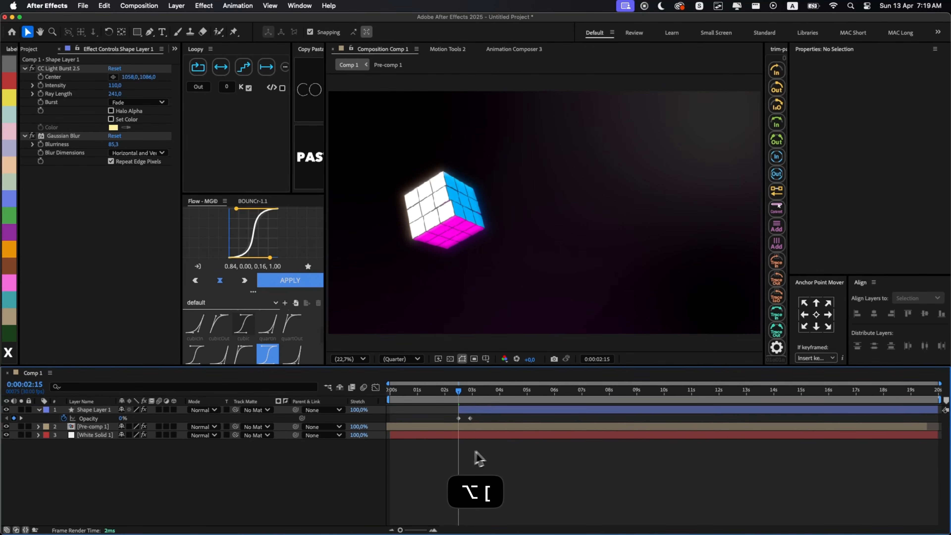
pyautogui.press('Home')
pyautogui.press('space')
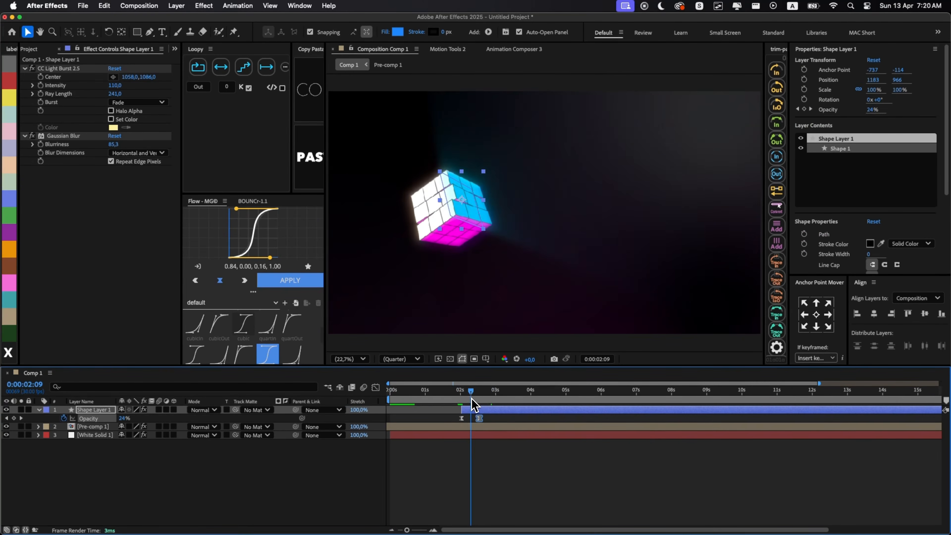
# - Copy and paste Shape Layer 1's opacity keyframes around 0:00:03:11 to fade the light burst back out to 0%
pyautogui.press('super+z')
pyautogui.press('super+v')
pyautogui.click(455, 388)
pyautogui.press('super+c')
pyautogui.moveTo(508, 388); pyautogui.dragTo(511, 388)
pyautogui.press('super+v')
pyautogui.click(520, 390)
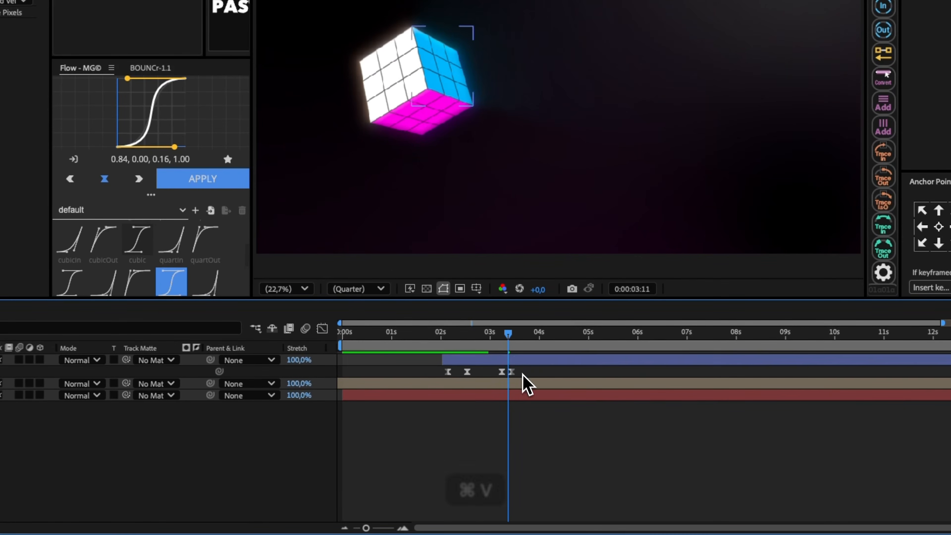
# - Trim the end of Shape Layer 1 at 0:00:04:19, past its fade-out
pyautogui.moveTo(509, 354); pyautogui.dragTo(564, 367)
pyautogui.click(557, 410)
pyautogui.hotkey('alt', ']')
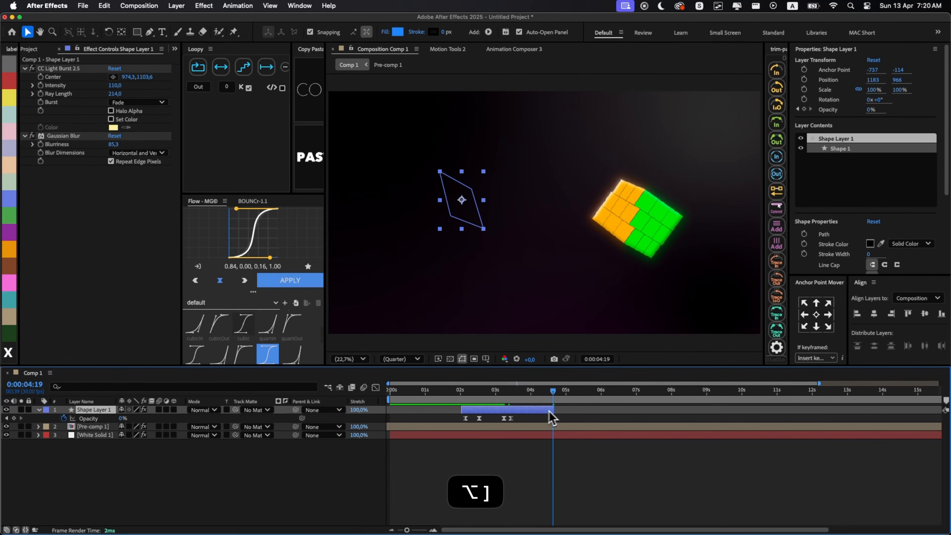
# - Duplicate the light burst shape, start the copy at 0:00:04:17, and fit its position and corners to the cube's orange face
pyautogui.press('super+d')
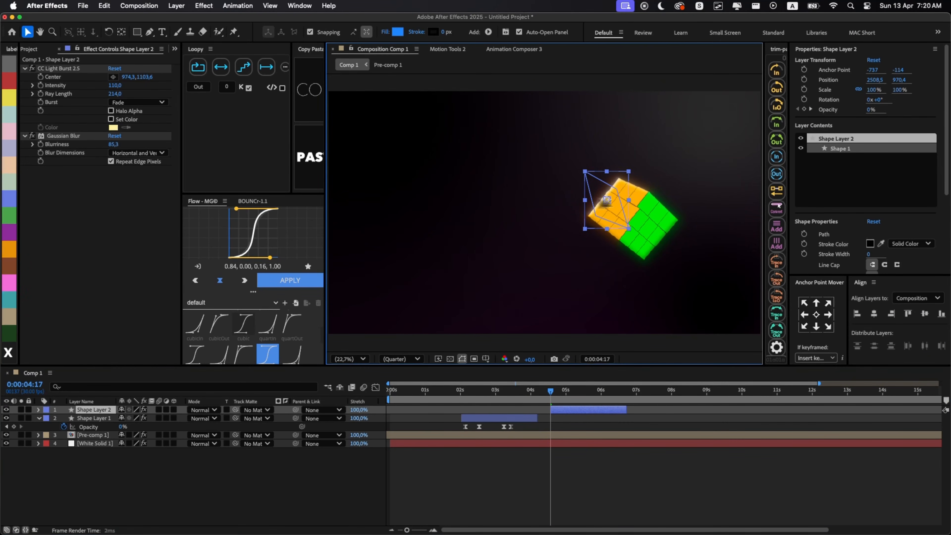
pyautogui.moveTo(606, 202); pyautogui.dragTo(616, 204)
pyautogui.moveTo(595, 173); pyautogui.dragTo(618, 178)
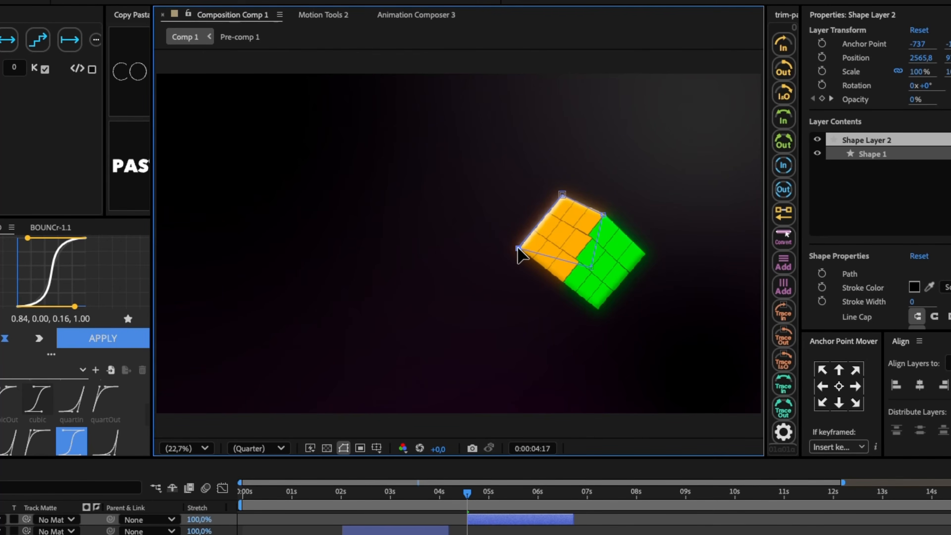
pyautogui.press('super+shift+Right')
pyautogui.press('super+shift+Right')
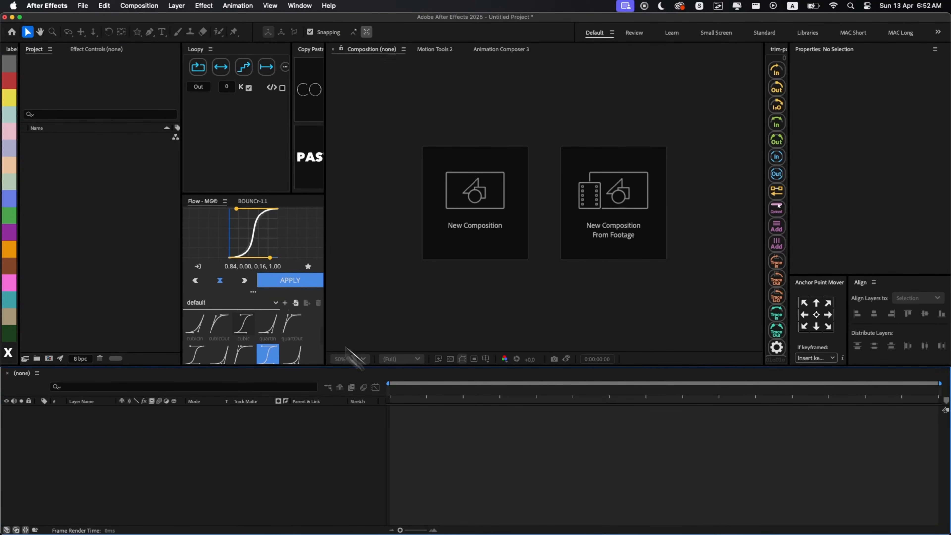
pyautogui.click(463, 224)
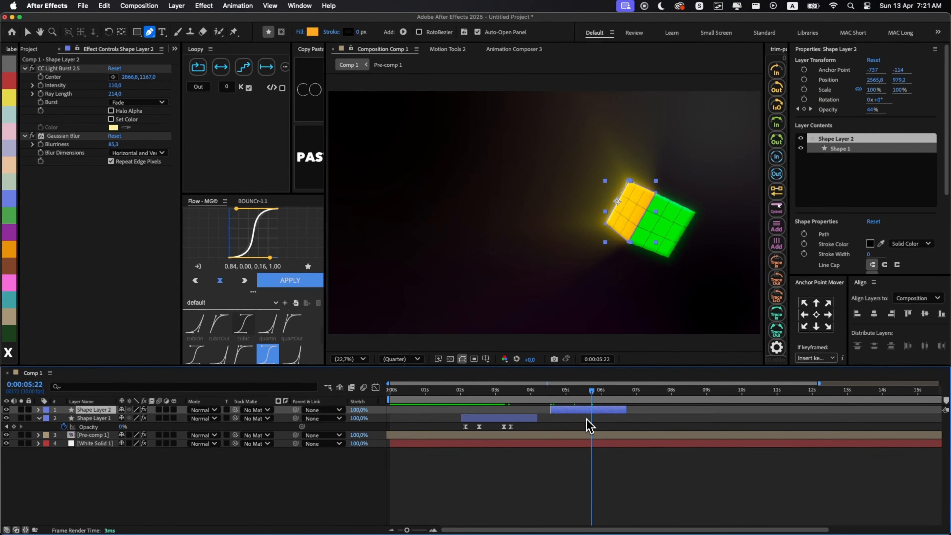
# - Add centred white text reading We Deliver content that “SHINES” beside the cube, with the last word bold, and place it below the light bursts
pyautogui.moveTo(520, 181); pyautogui.dragTo(681, 248)
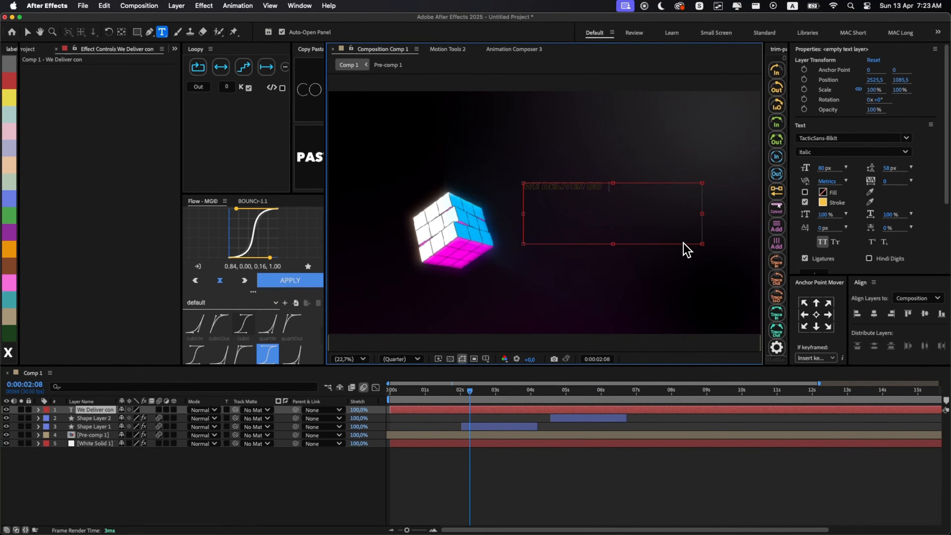
pyautogui.press('super+v')
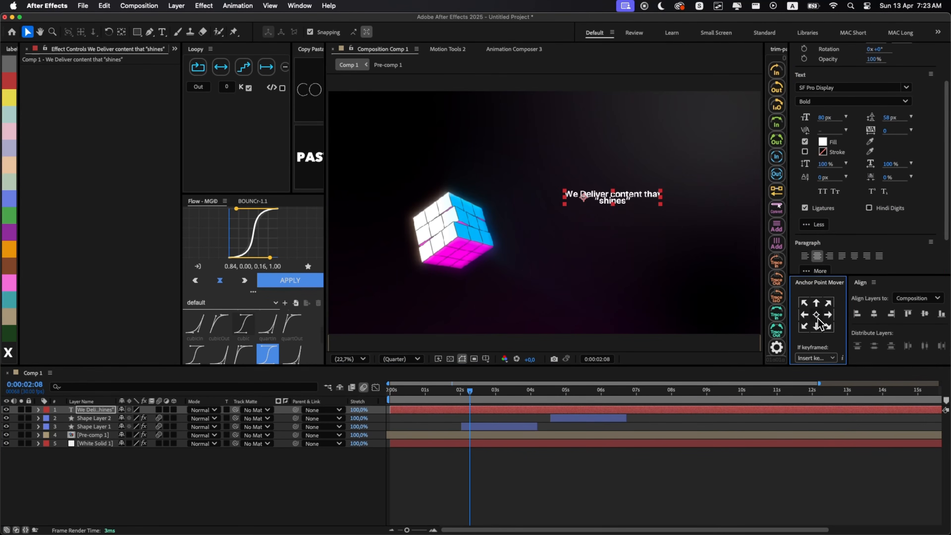
pyautogui.press('super+bracketleft')
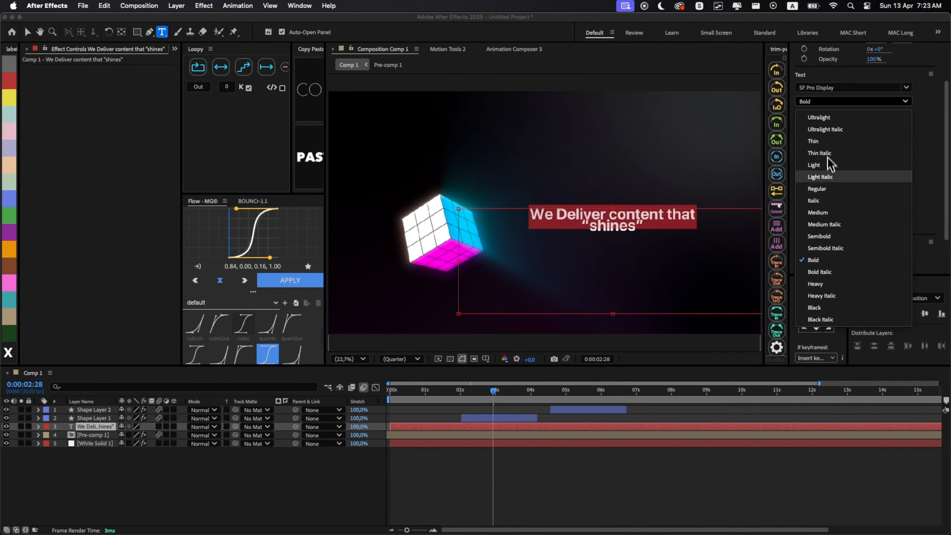
pyautogui.write('ES”')
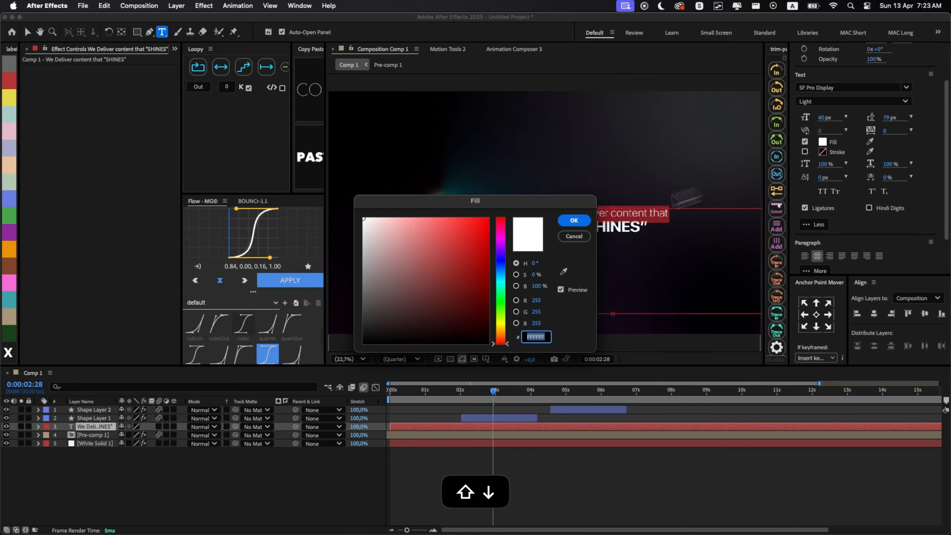
pyautogui.press('Return')
# - Trim the text layer to start at about 0:00:02:08 and end just past its closing range-selector keyframes
pyautogui.hotkey('alt', '[')
pyautogui.moveTo(467, 390); pyautogui.dragTo(514, 401)
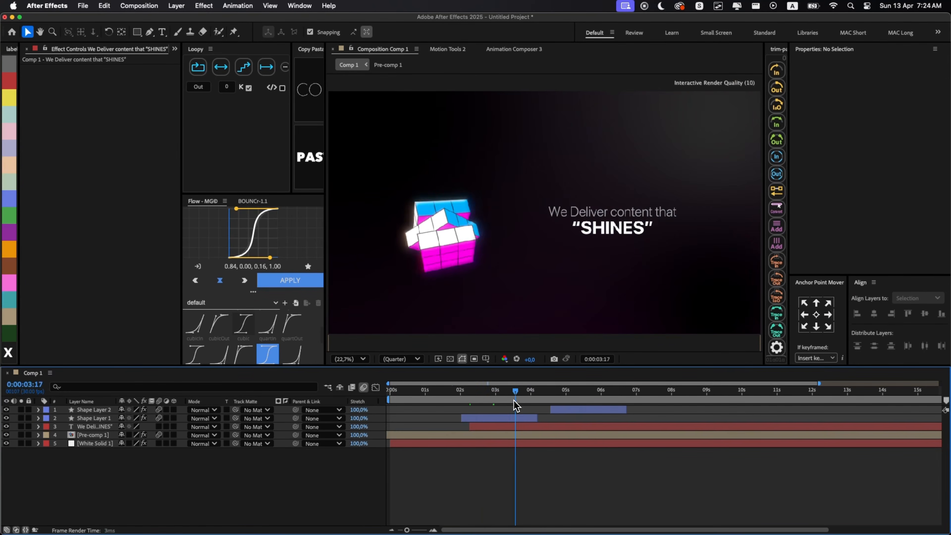
pyautogui.hotkey('alt', ']')
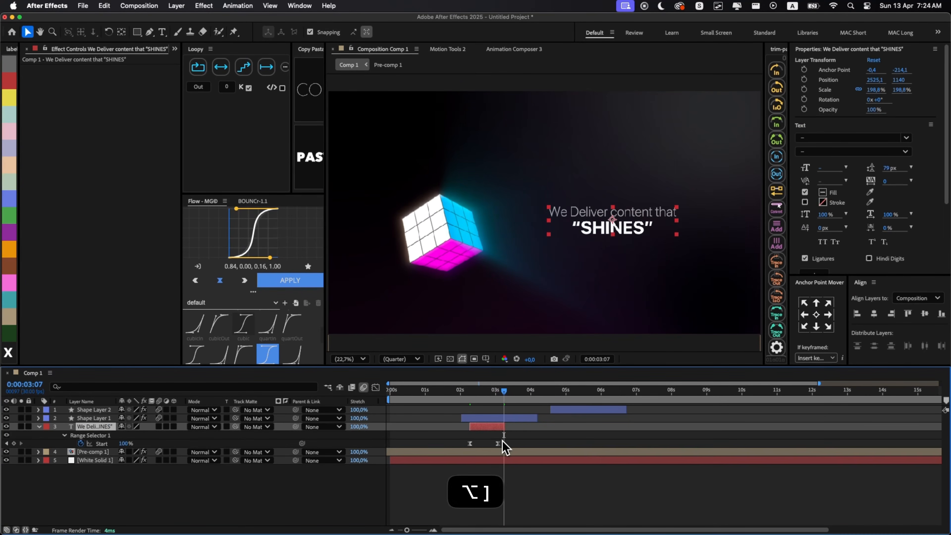
pyautogui.click(502, 443)
pyautogui.press('super+shift+Right')
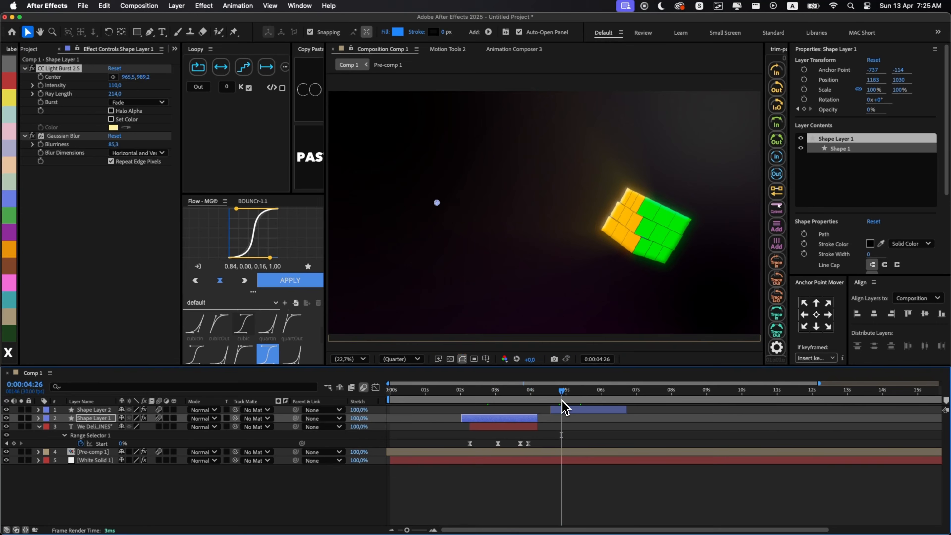
# - Duplicate the text layer and change the copy's wording to and also get you “VIEWS”
pyautogui.press('super+d')
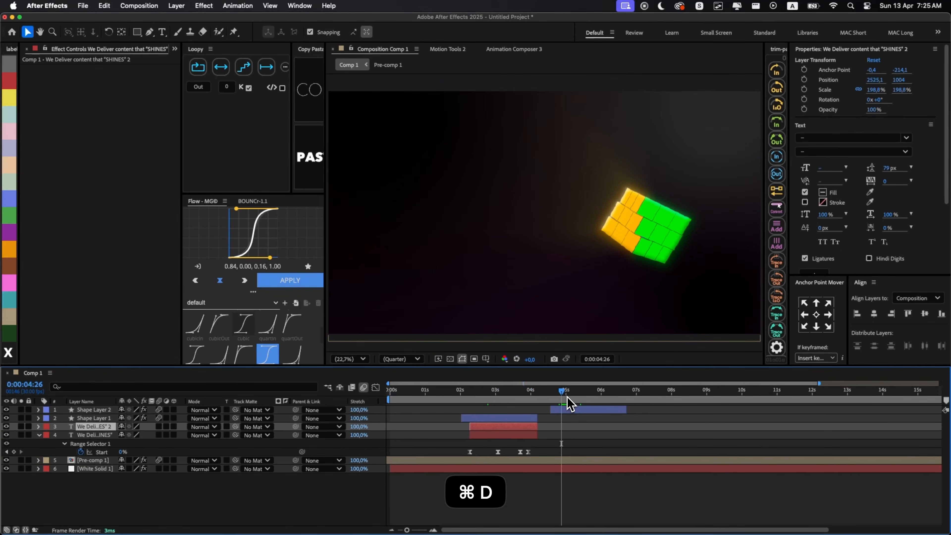
pyautogui.tripleClick(448, 207)
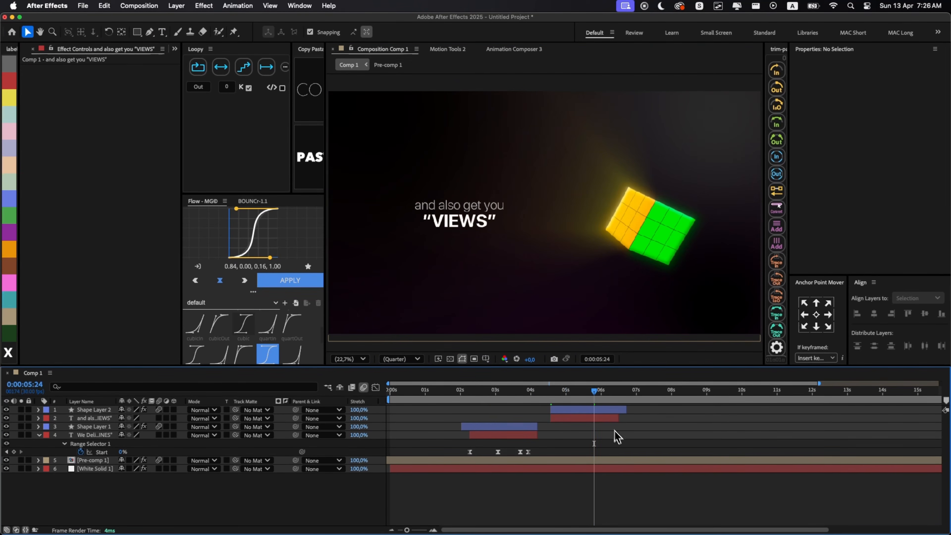
# - Add an adjustment layer over the composition and apply CC Vignette to it with an amount of 308
pyautogui.click(543, 473)
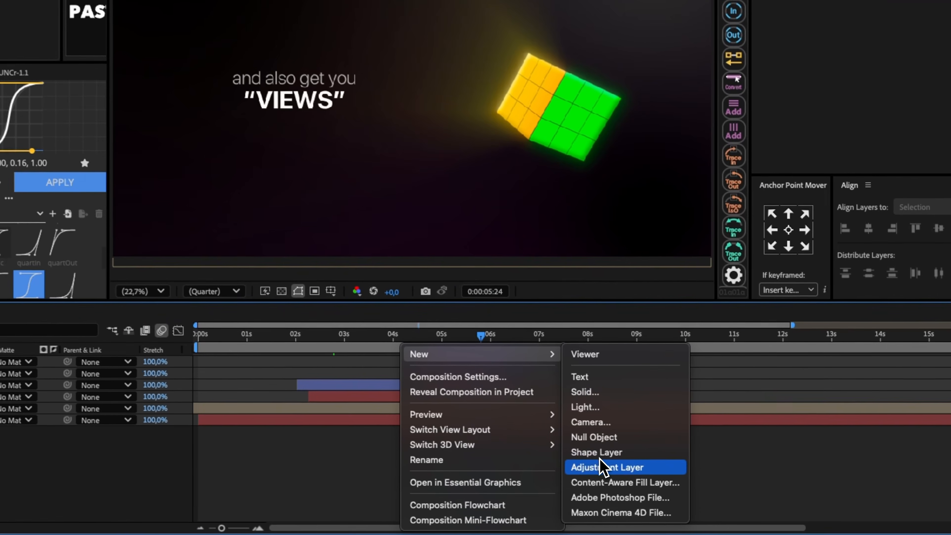
pyautogui.click(685, 486)
pyautogui.hotkey('alt', 'space')
pyautogui.write('vi')
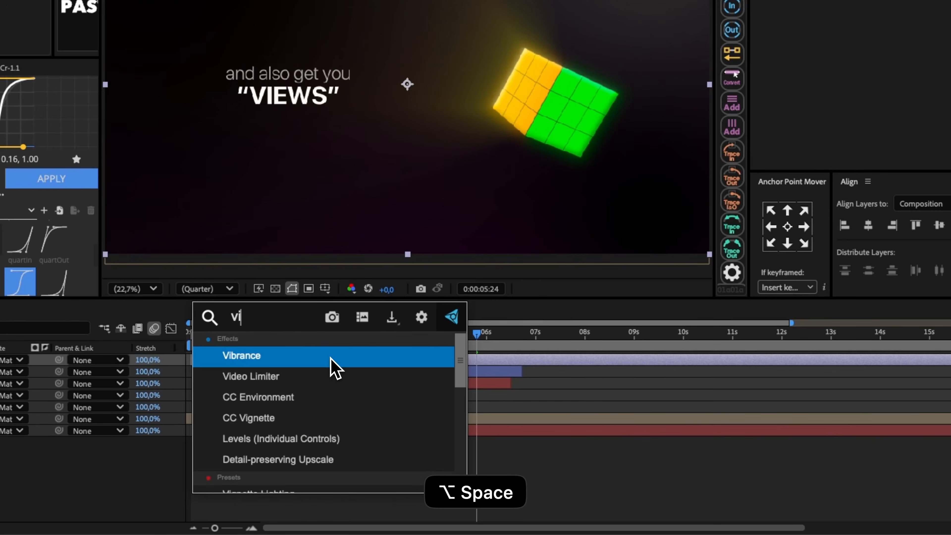
pyautogui.click(329, 365)
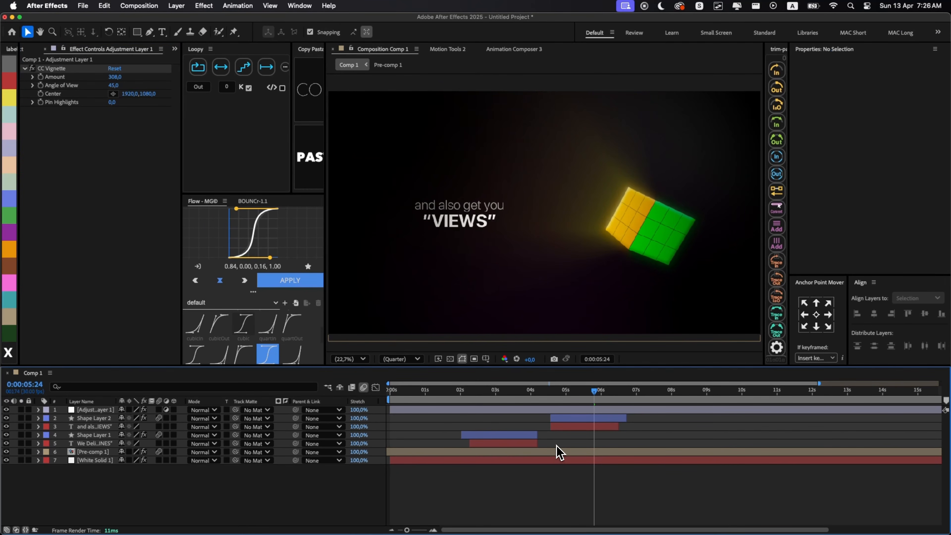
# - Create a second adjustment layer and apply Brightness & Contrast to it
pyautogui.press('super+alt+y')
pyautogui.hotkey('alt', 'space')
pyautogui.write('brig')
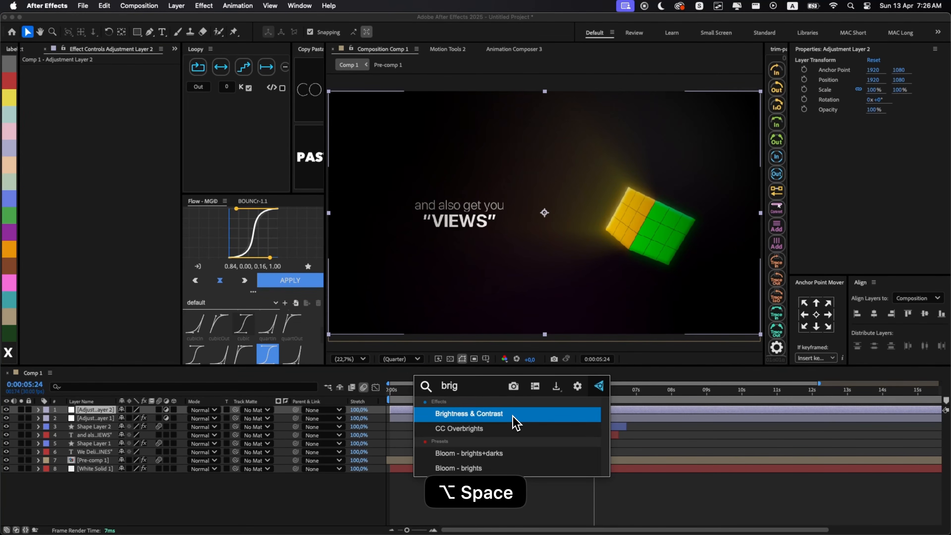
pyautogui.click(513, 416)
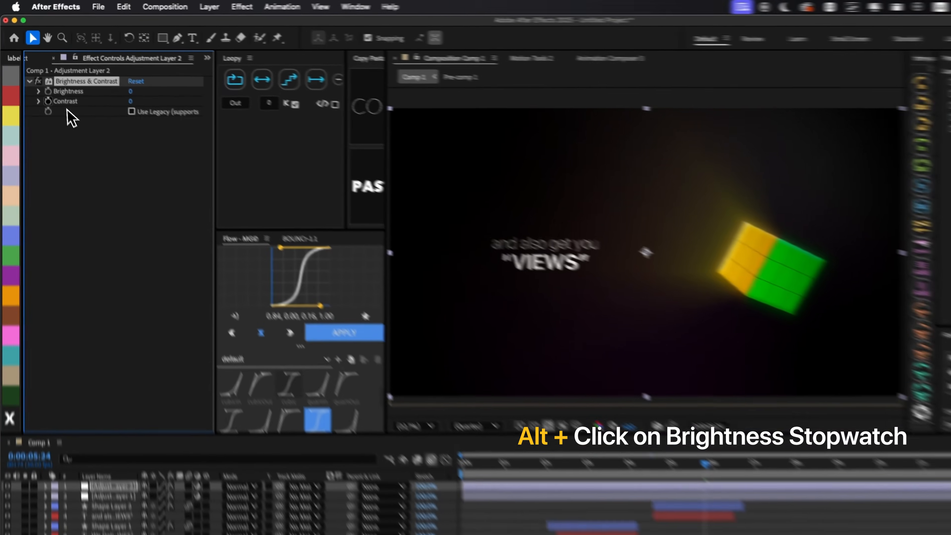
# - Make the brightness flicker with the expression wiggle(4,44), and scrub the timeline to check the flicker
pyautogui.keyDown('alt'); pyautogui.click(40, 77); pyautogui.keyUp('alt')
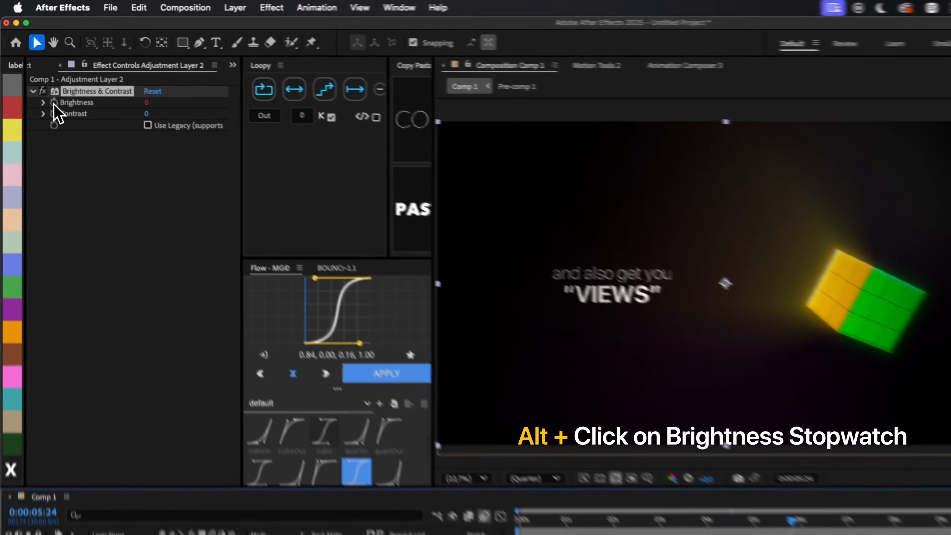
pyautogui.write('wiggle(')
pyautogui.write('4')
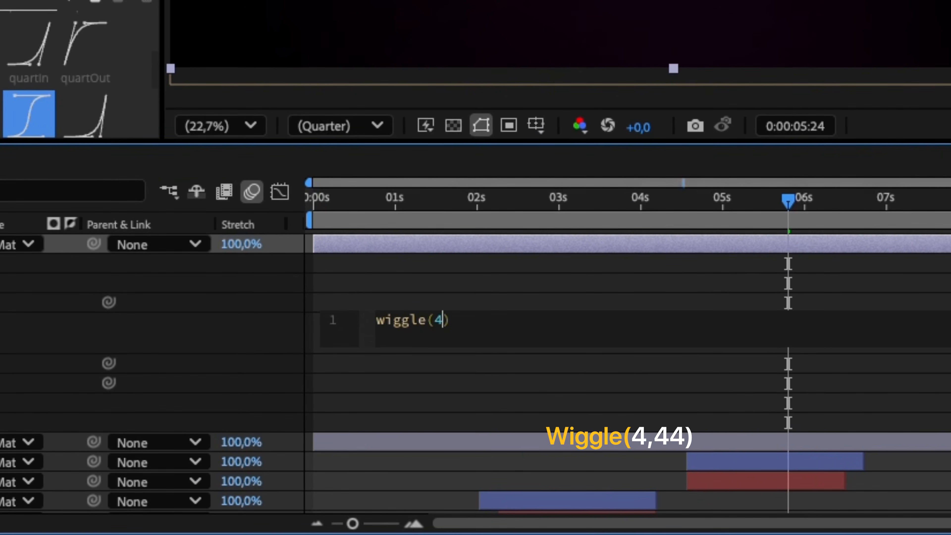
pyautogui.write(',44')
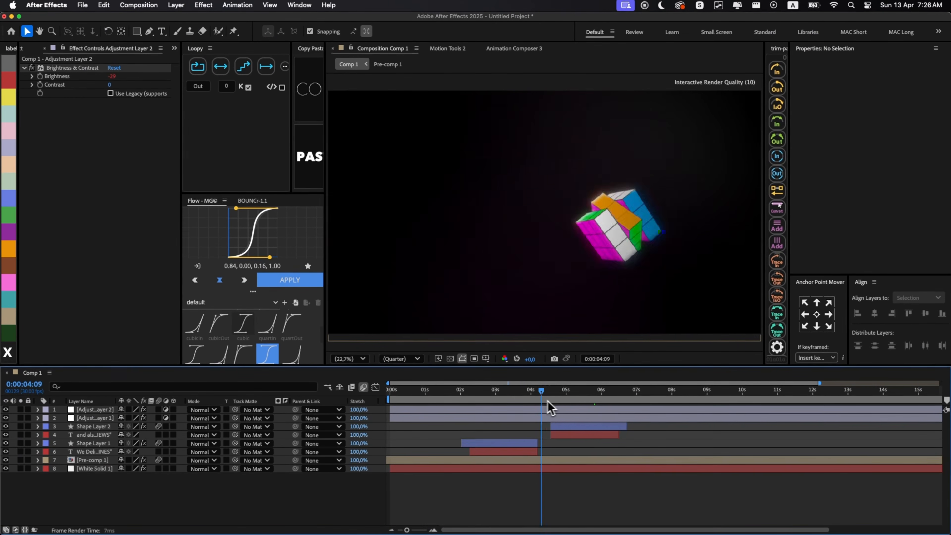
pyautogui.moveTo(548, 401); pyautogui.dragTo(436, 400)
pyautogui.moveTo(376, 397); pyautogui.dragTo(600, 417)
# - Create a third adjustment layer and apply the Noise effect to it with the amount set to 3%
pyautogui.press('super+alt+y')
pyautogui.hotkey('alt', 'space')
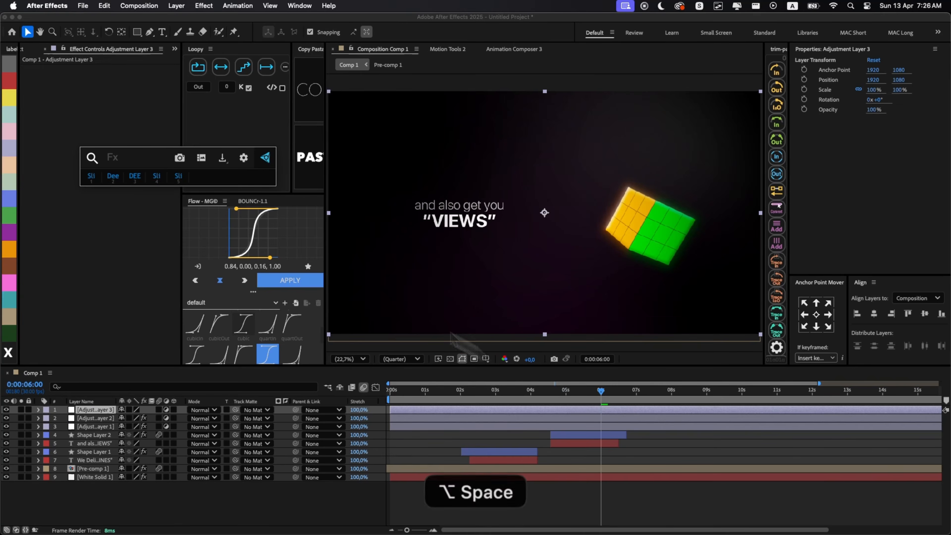
pyautogui.write('noise')
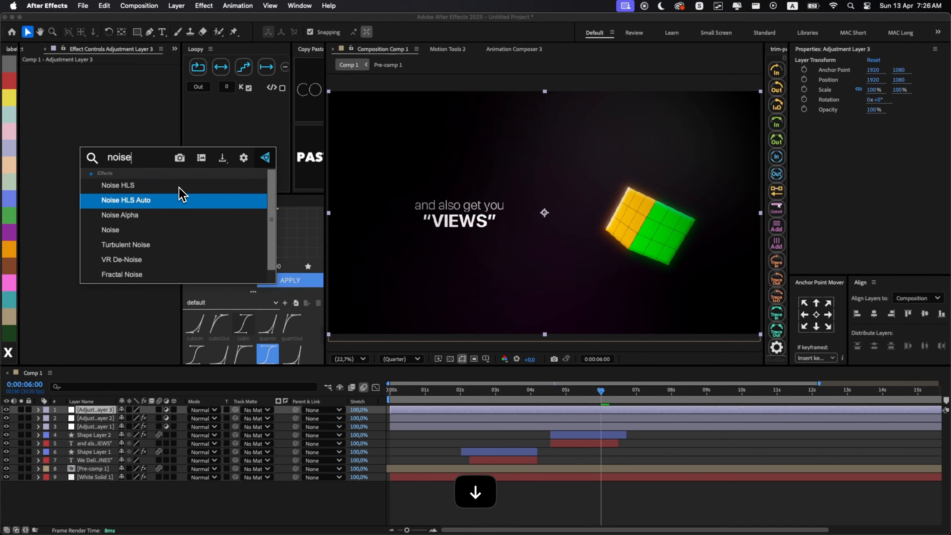
pyautogui.press('Return')
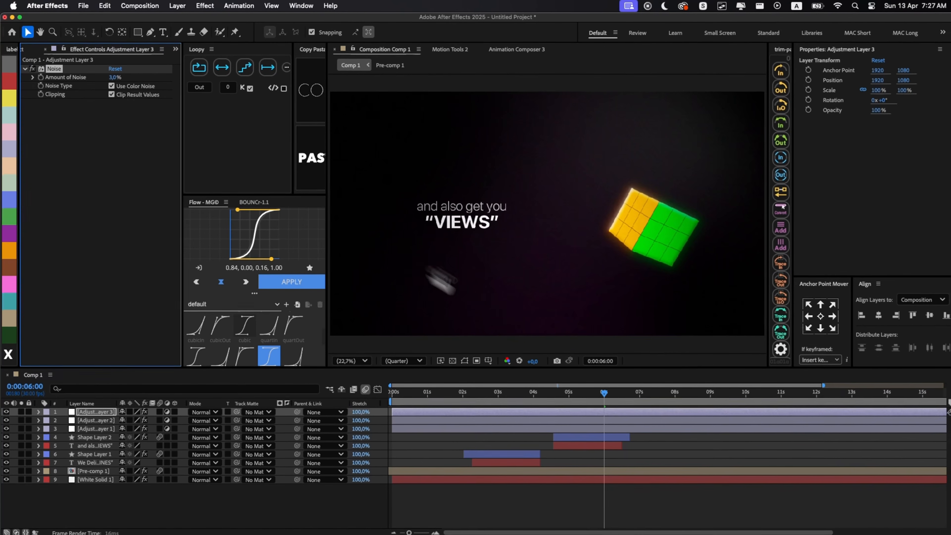
pyautogui.moveTo(595, 393); pyautogui.dragTo(561, 399)
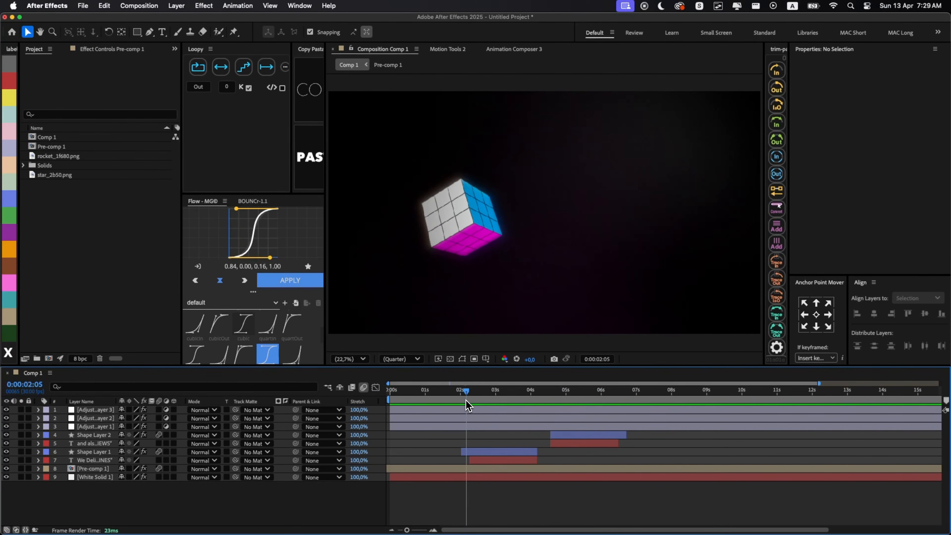
# - Open Pre-comp 1 and examine the cube's blue face from about 0:00:02:03 to find its centre tile's layer
pyautogui.doubleClick(467, 469)
pyautogui.scroll(5, 495, 207)
pyautogui.click(549, 264)
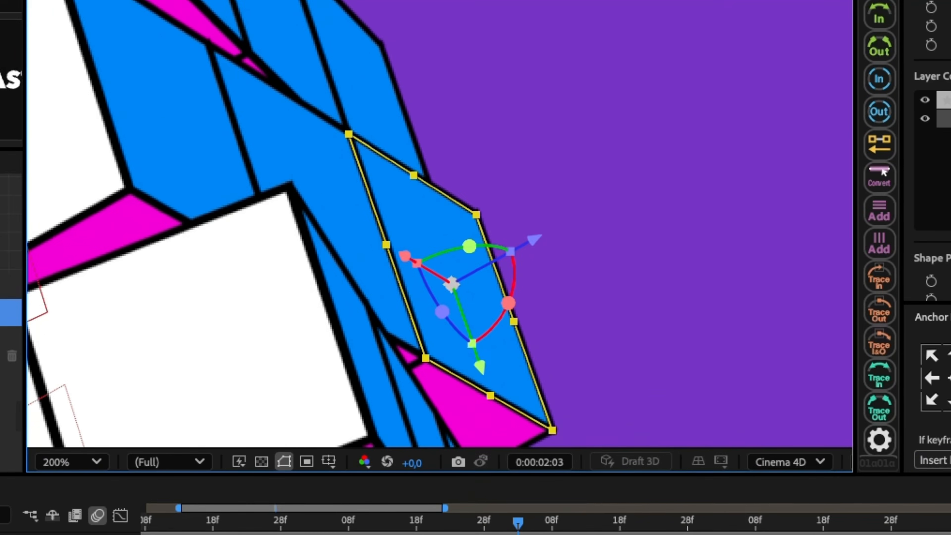
pyautogui.scroll(-5, 549, 264)
pyautogui.scroll(-20, 581, 458)
pyautogui.press('`')
pyautogui.click(549, 250)
pyautogui.press('`')
pyautogui.moveTo(598, 391); pyautogui.dragTo(623, 395)
pyautogui.scroll(-3, 562, 460)
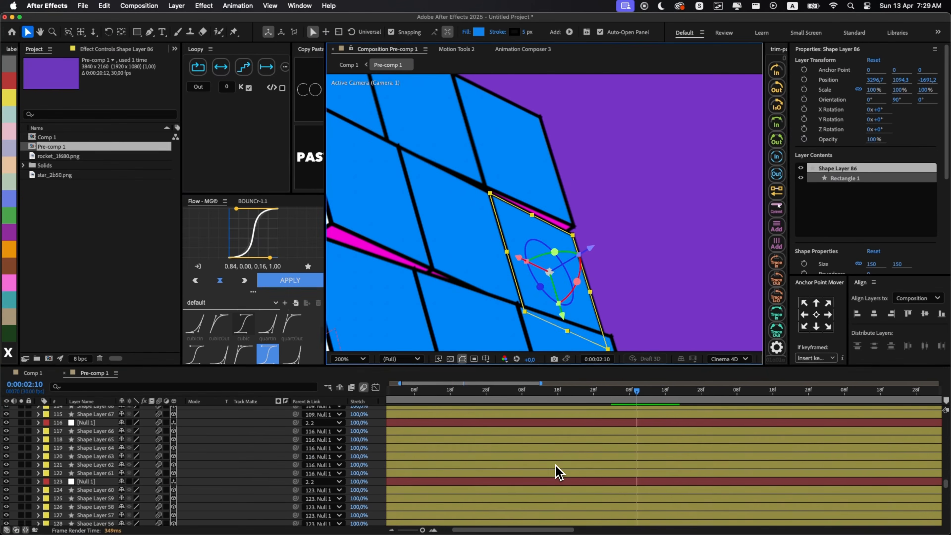
pyautogui.scroll(5, 555, 465)
pyautogui.click(524, 488)
pyautogui.keyDown('shift'); pyautogui.click(525, 523); pyautogui.keyUp('shift')
# - Place rocket_1f680.png directly above the split blue tile as a 3D layer, and solo the rocket and the tile
pyautogui.scroll(-3, 494, 210)
# - Split the layer of the blue face's centre tile at 0:00:02:10
pyautogui.click(419, 202)
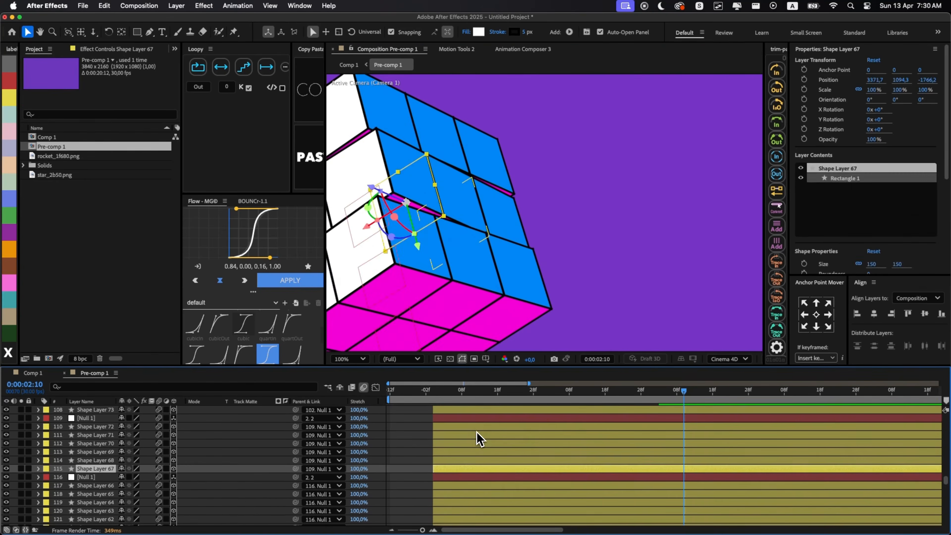
pyautogui.click(478, 436)
pyautogui.keyDown('shift'); pyautogui.click(516, 477); pyautogui.keyUp('shift')
pyautogui.click(459, 462)
pyautogui.click(458, 470)
pyautogui.press('super+shift+d')
pyautogui.hscroll(4, 709, 444)
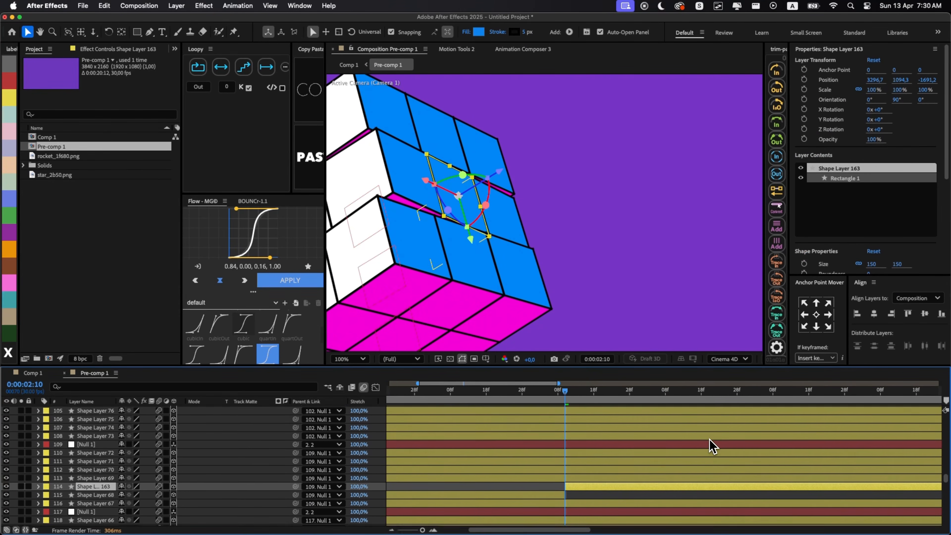
pyautogui.moveTo(58, 155); pyautogui.dragTo(112, 472)
pyautogui.click(173, 476)
pyautogui.scroll(-1, 453, 221)
pyautogui.moveTo(612, 221); pyautogui.dragTo(454, 207)
pyautogui.click(22, 476)
pyautogui.click(21, 484)
pyautogui.scroll(2, 463, 220)
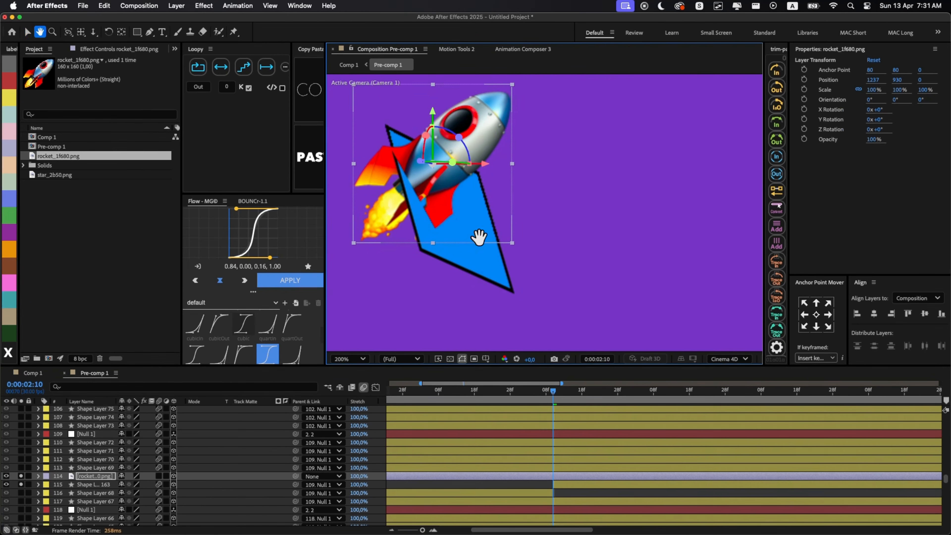
# - Move and rotate the rocket so it lies flat on the blue tile, and scale it to 57%
pyautogui.press('super+z')
pyautogui.moveTo(432, 165); pyautogui.dragTo(519, 183)
pyautogui.press('p')
pyautogui.press('c')
pyautogui.moveTo(483, 247); pyautogui.dragTo(536, 276)
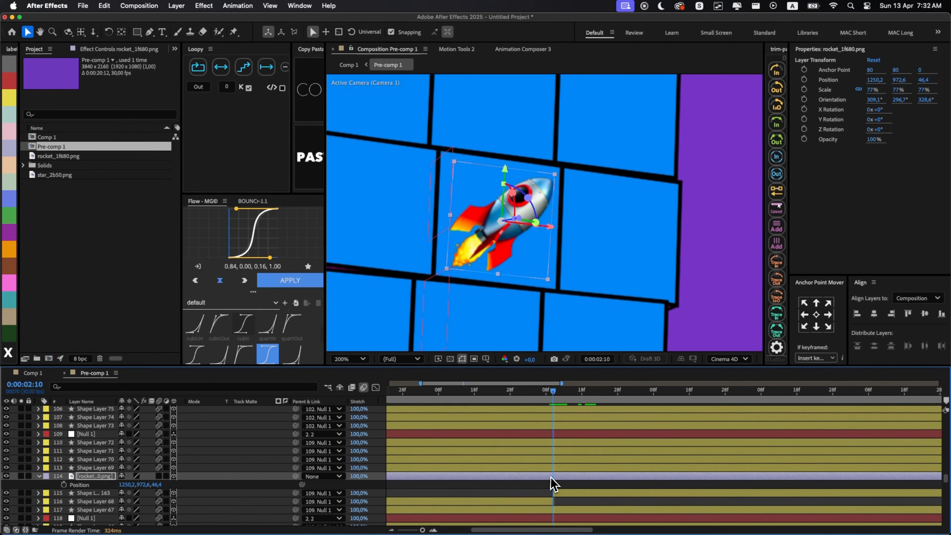
# - Parent the rocket to the split blue tile and trim the rocket's start to 0:00:02:10
pyautogui.moveTo(296, 476); pyautogui.dragTo(294, 484)
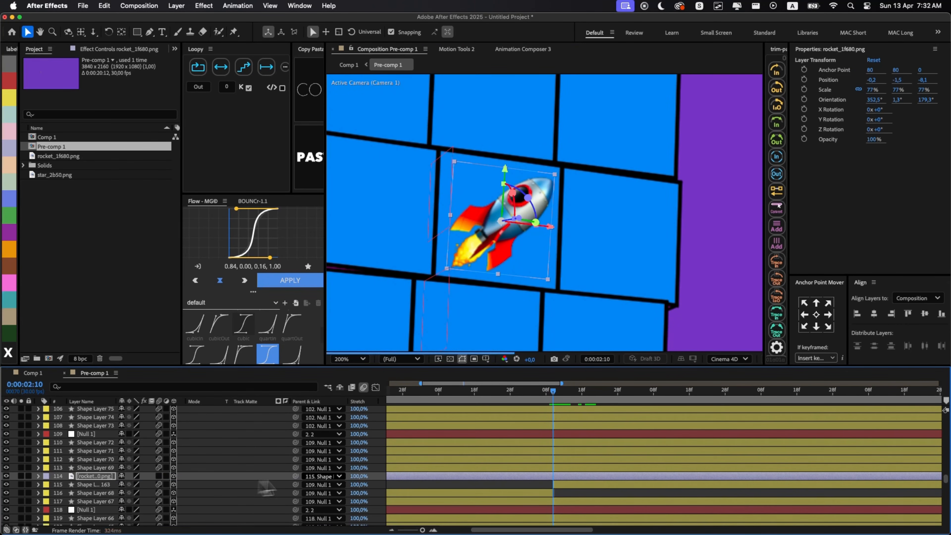
pyautogui.click(539, 492)
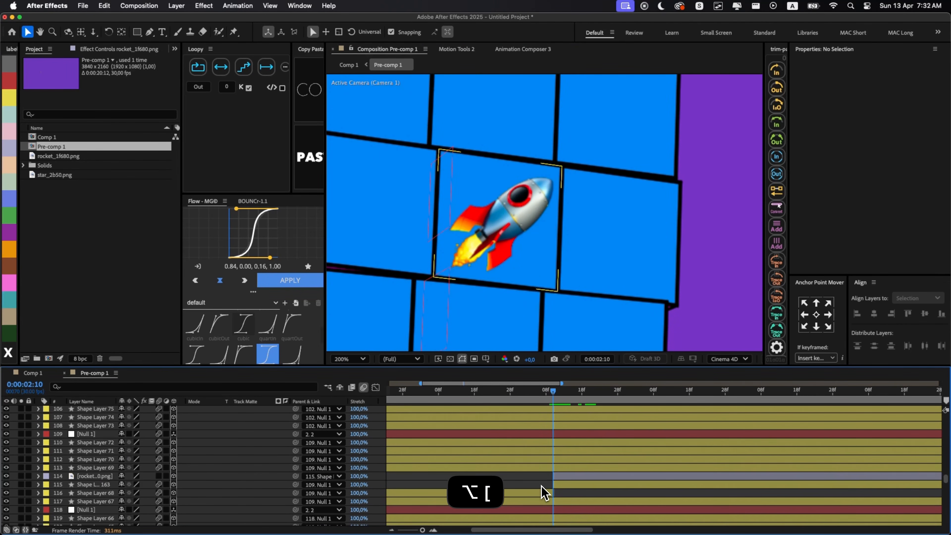
# - Keyframe the rocket's opacity at 100% at 0:00:02:10, and extend the layer's start a few frames earlier
pyautogui.click(566, 478)
pyautogui.press('t')
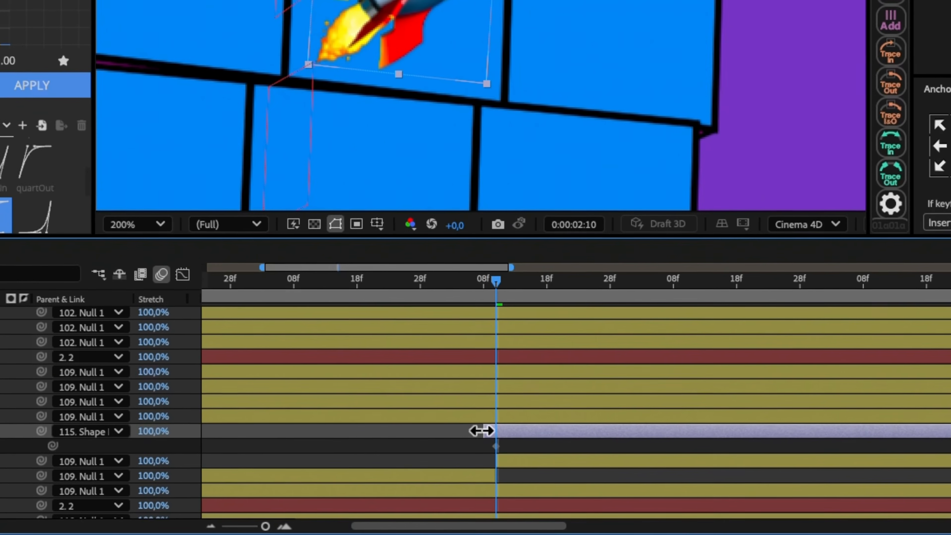
pyautogui.moveTo(550, 476); pyautogui.dragTo(543, 475)
pyautogui.press('i')
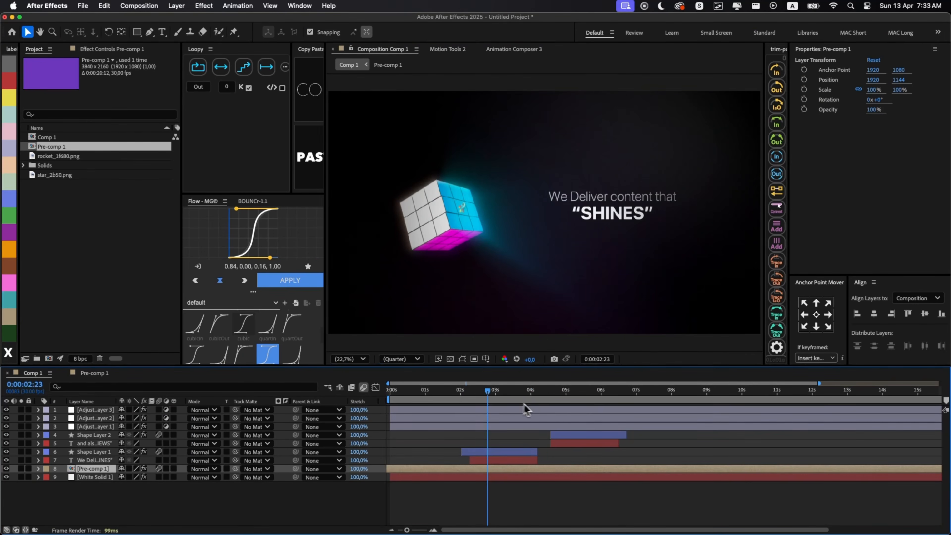
# - Reopen Pre-comp 1 near 0:00:04:21 and split the layer of the orange face's centre tile there
pyautogui.moveTo(524, 393); pyautogui.dragTo(575, 405)
pyautogui.click(562, 460)
pyautogui.click(559, 468)
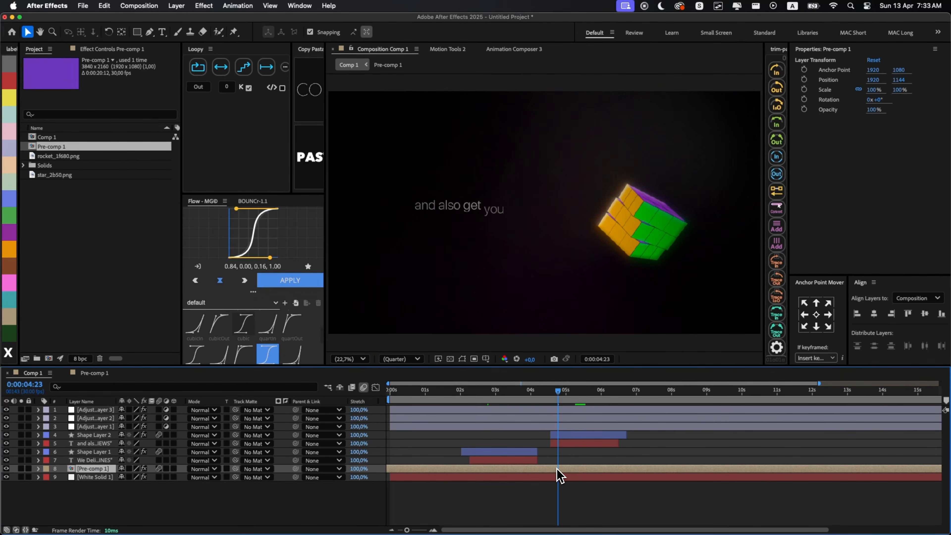
pyautogui.doubleClick(556, 469)
pyautogui.scroll(-15, 560, 441)
pyautogui.click(561, 489)
pyautogui.keyDown('shift'); pyautogui.click(560, 442); pyautogui.keyUp('shift')
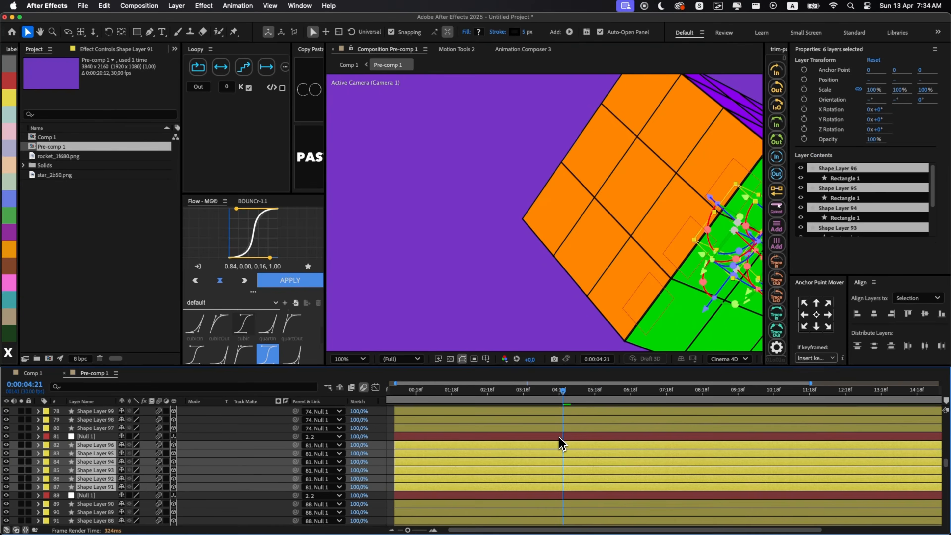
pyautogui.scroll(-5, 561, 461)
pyautogui.click(636, 208)
pyautogui.press('super+Left')
# - Place star_2b50.png as a 3D layer on the orange face's centre tile, and play back Comp 1 to check the result
pyautogui.moveTo(55, 175); pyautogui.dragTo(90, 504)
pyautogui.press('super+shift+Right')
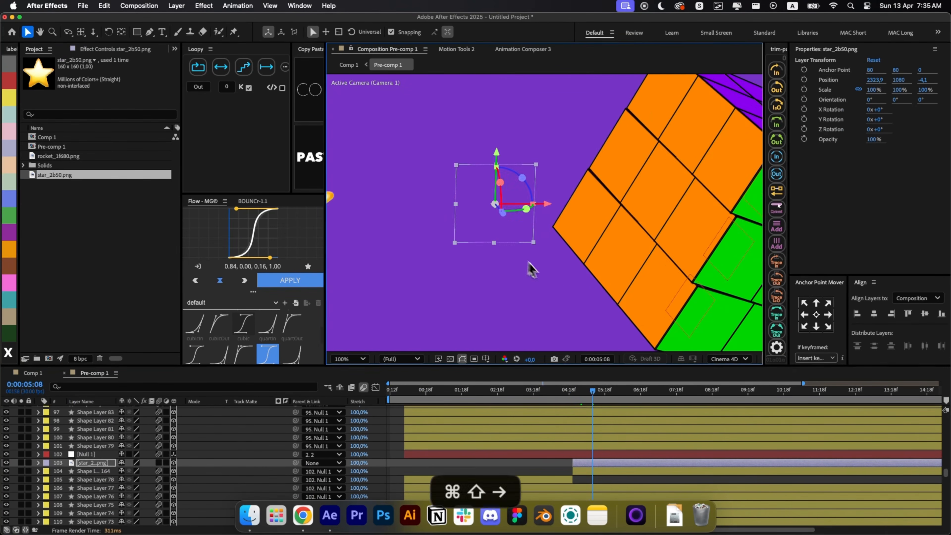
pyautogui.moveTo(599, 205); pyautogui.dragTo(567, 192)
pyautogui.moveTo(594, 220); pyautogui.dragTo(607, 232)
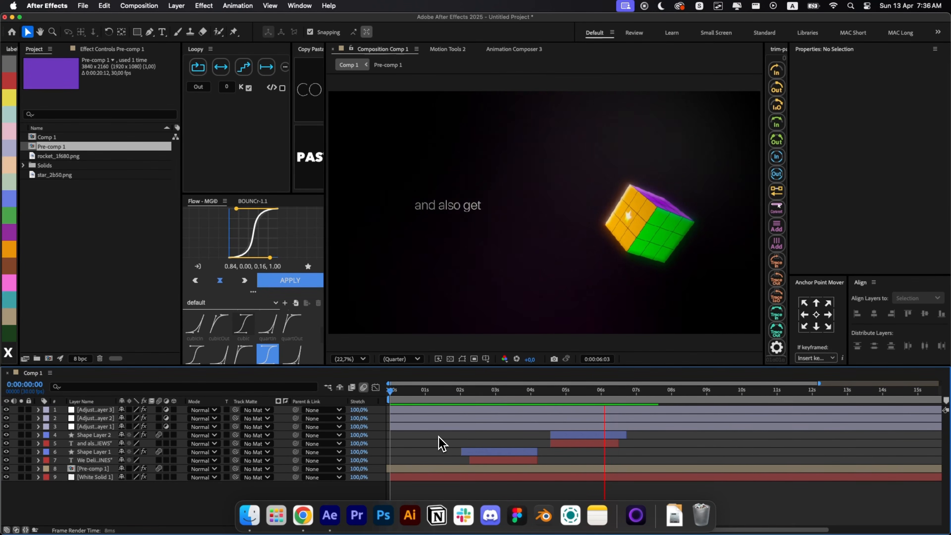
pyautogui.press('space')
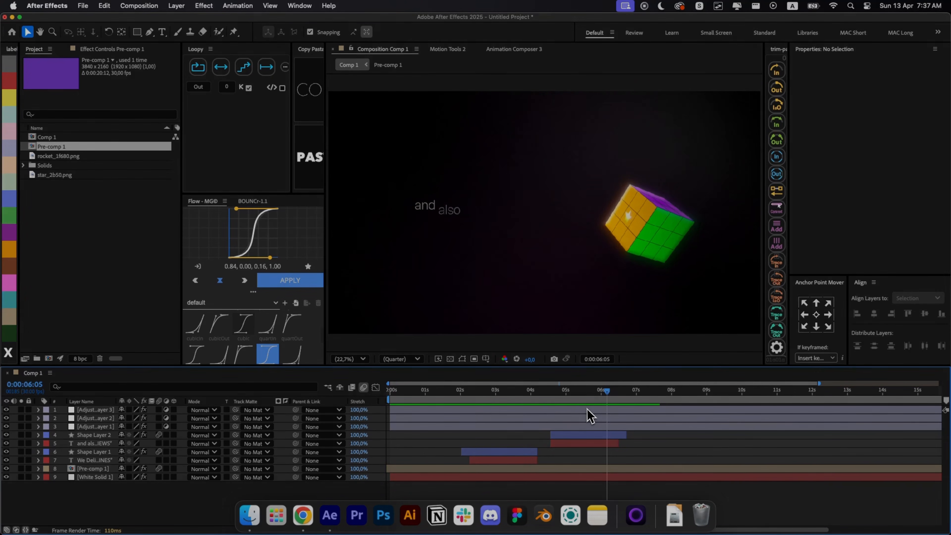